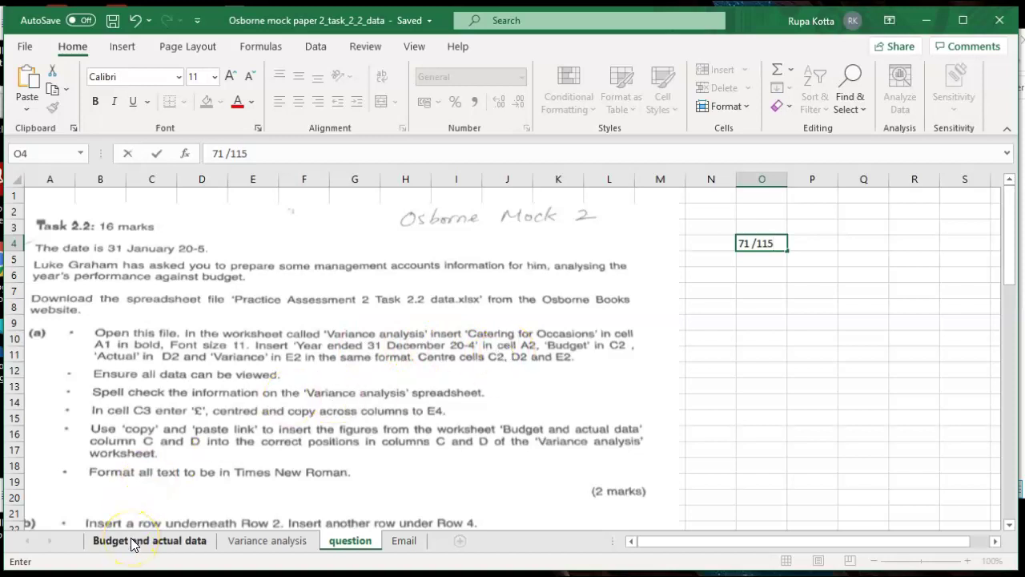
Step: Enter the title "Catering for ocassions" in cell A1 of the Variance analysis sheet and make it bold
click(232, 542)
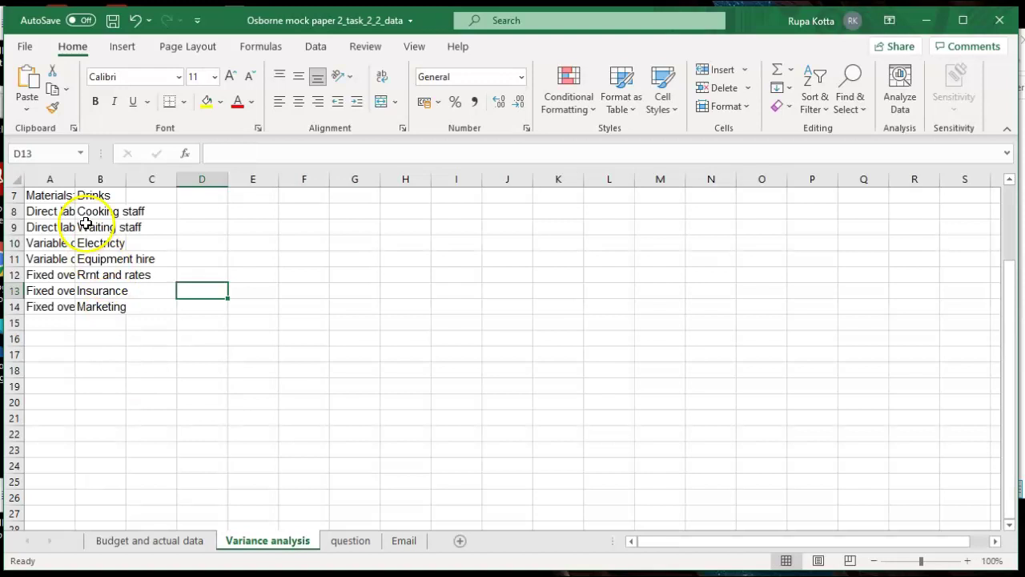
drag(1009, 373, 998, 195)
click(45, 198)
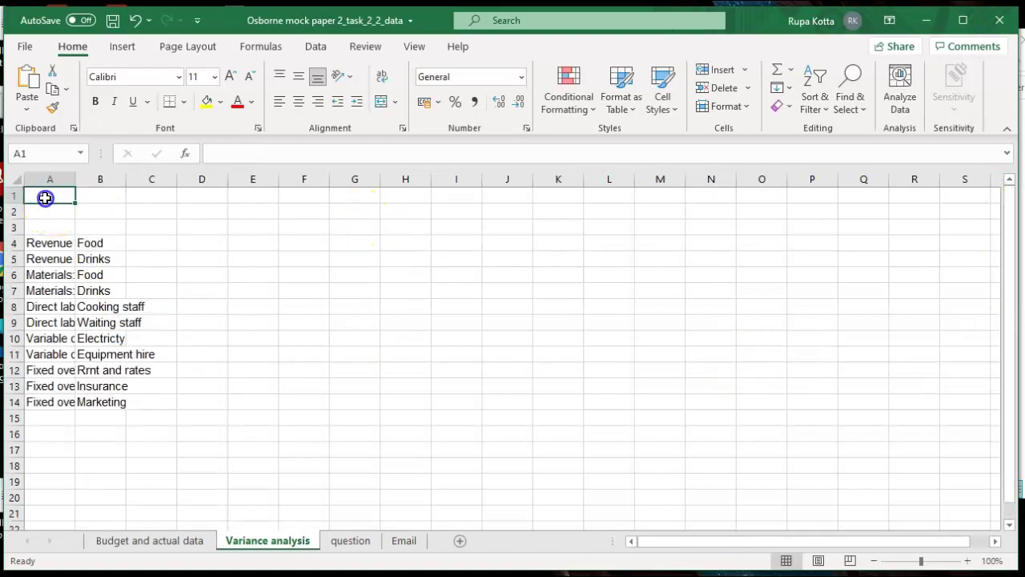
text(Catering for ocassions)
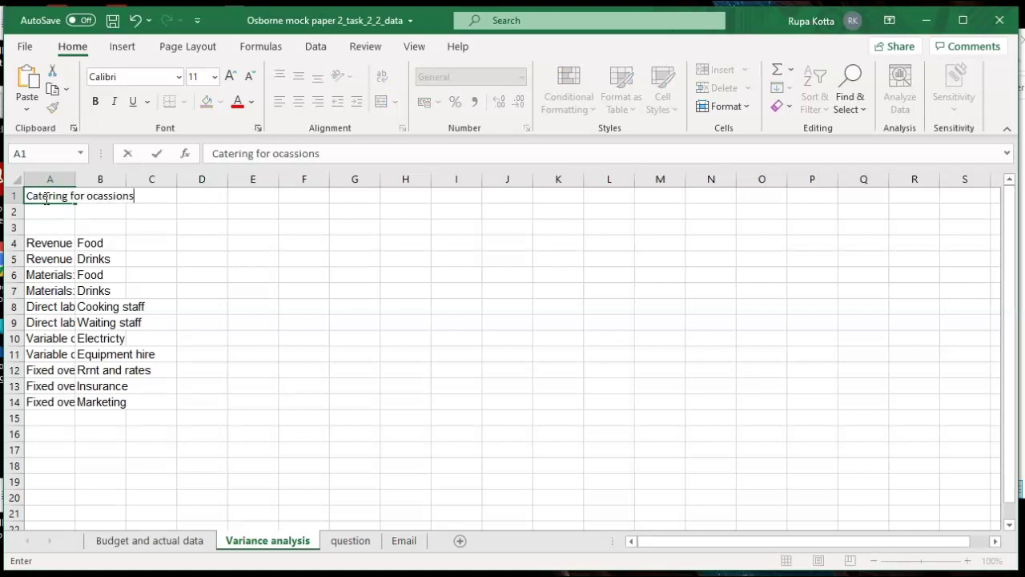
click(201, 258)
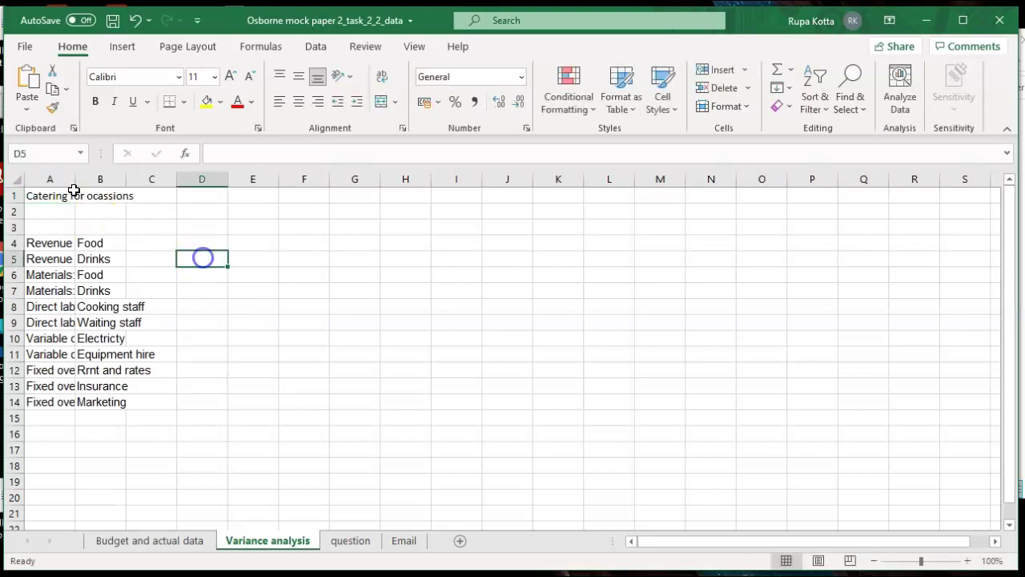
click(42, 197)
click(95, 102)
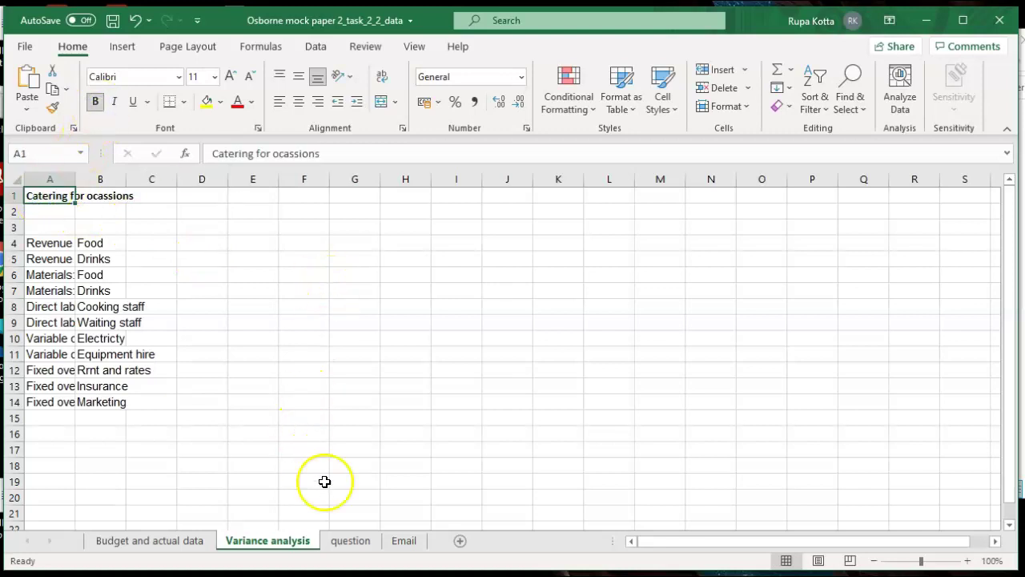
Step: Check the question sheet and enter "Year ended 31 December 20-4" in cell A2 of the Variance analysis sheet
click(353, 544)
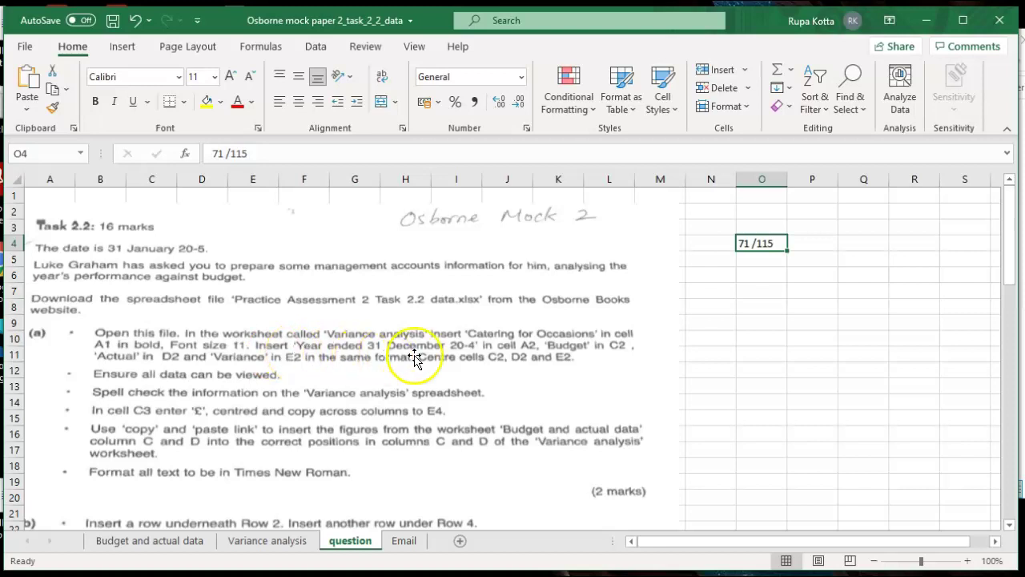
click(285, 539)
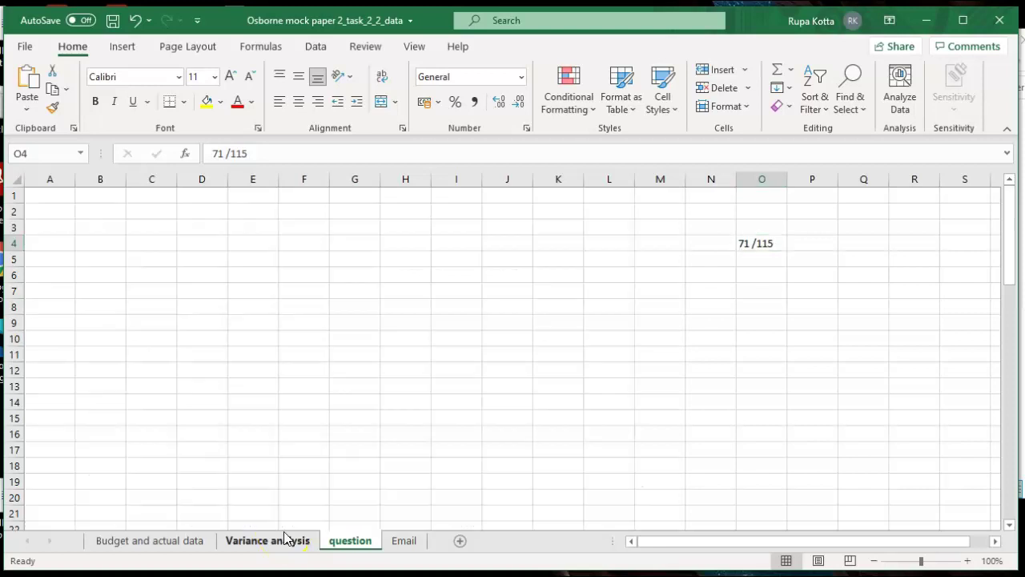
click(64, 209)
text(Year ended 31 December 20-4)
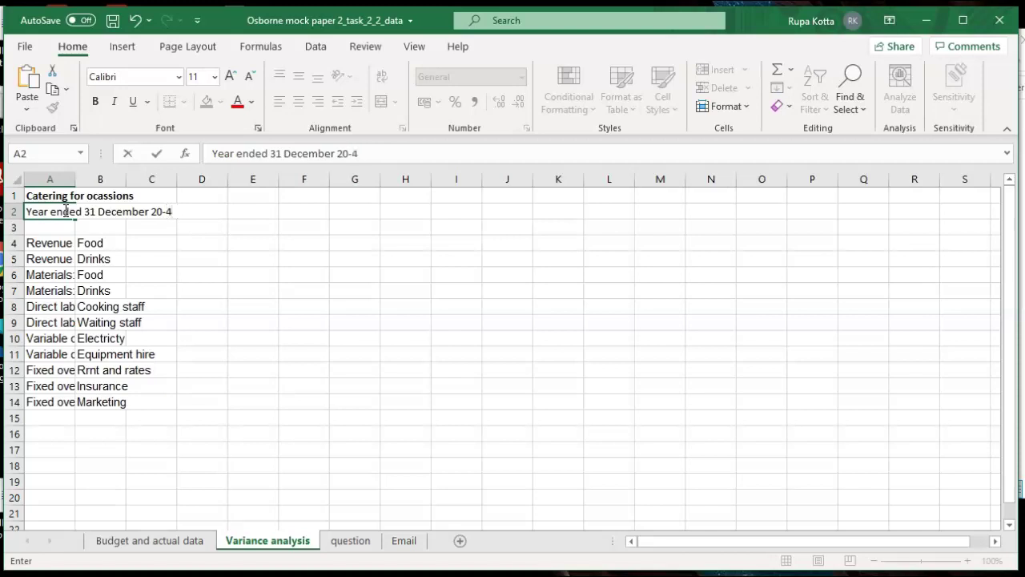
Step: Consult the question sheet and enter the headings "Budget" in C2 and "Actual" in D2 of the Variance analysis sheet
click(346, 543)
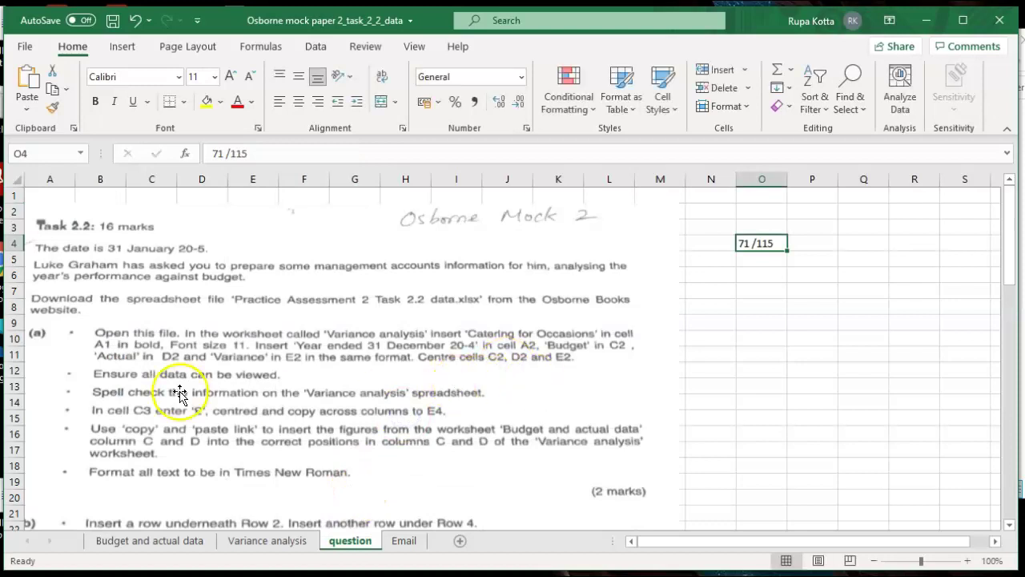
click(264, 542)
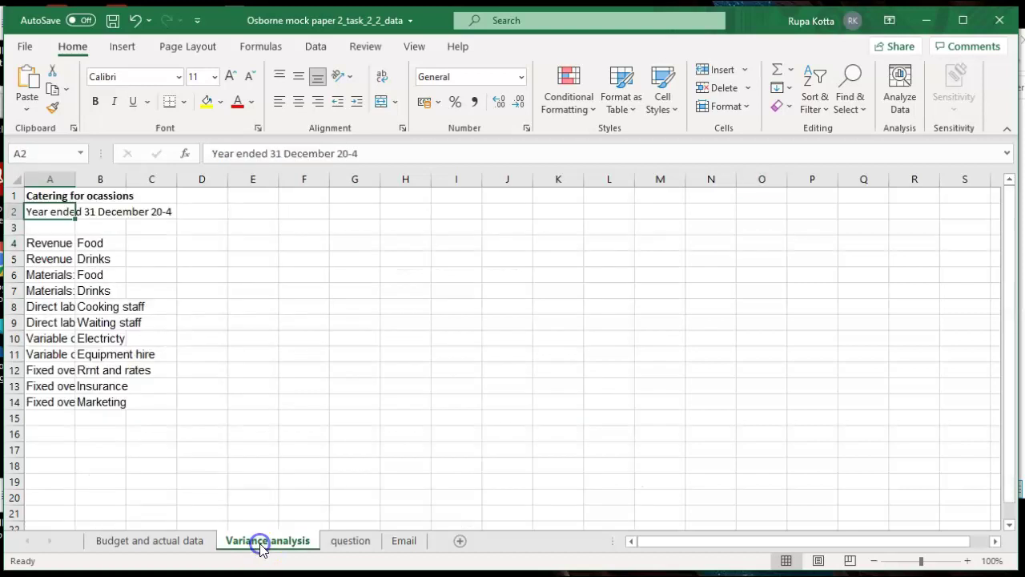
click(148, 212)
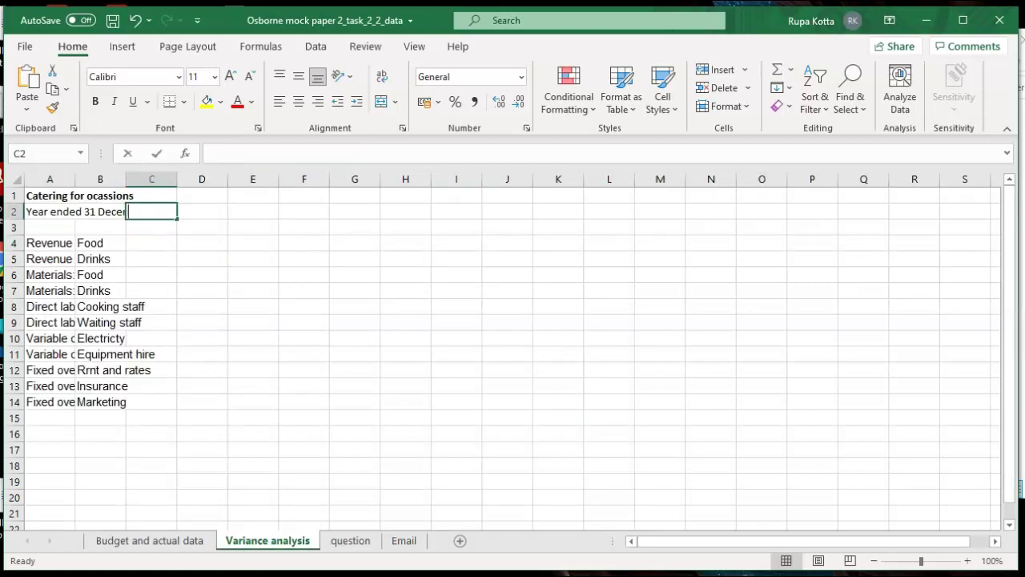
text(Budget)
key(Tab)
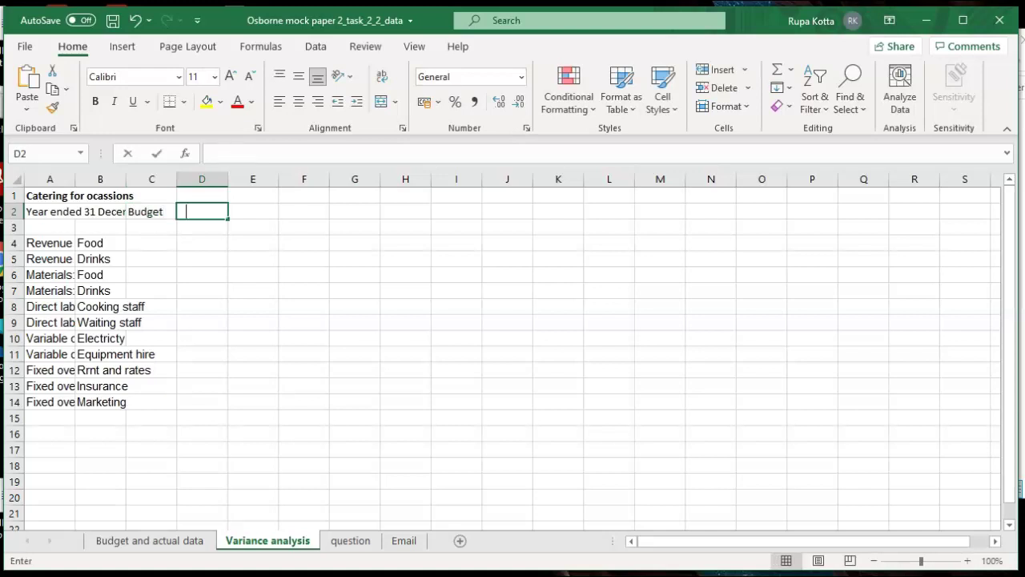
text(Actual)
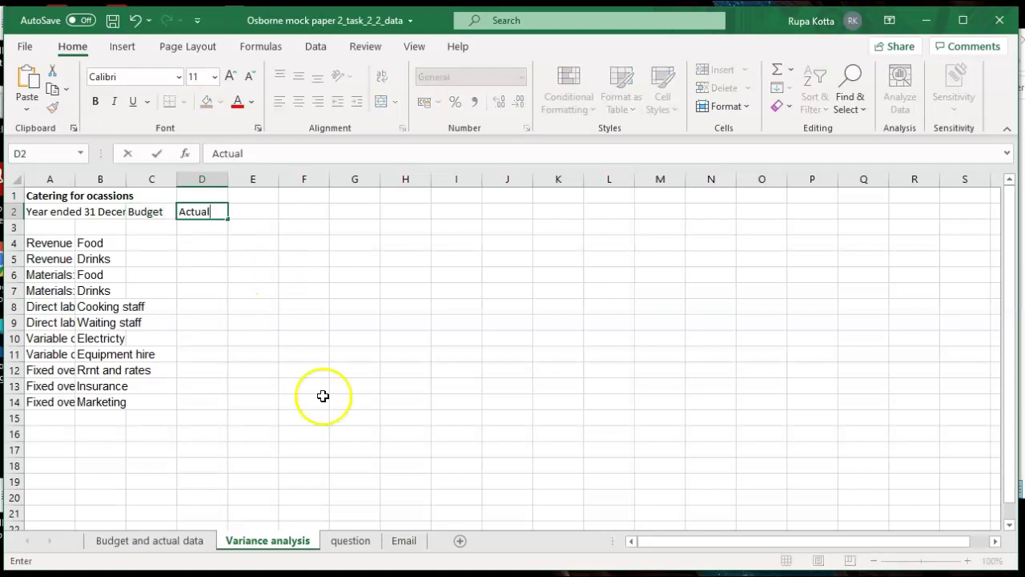
Step: Recheck the question sheet and enter the heading "Variance" in cell E2 of the Variance analysis sheet
click(359, 540)
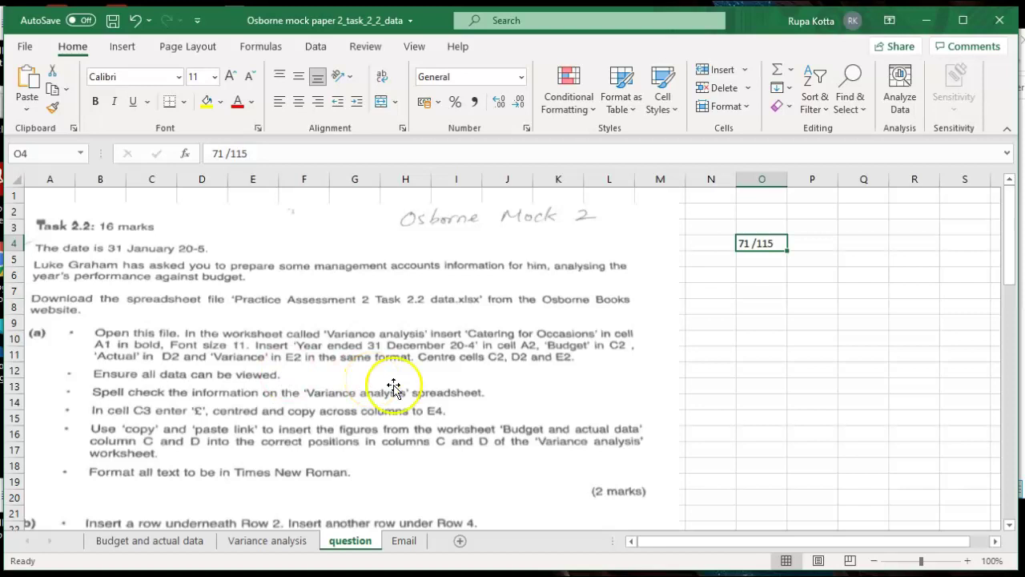
click(270, 542)
click(251, 215)
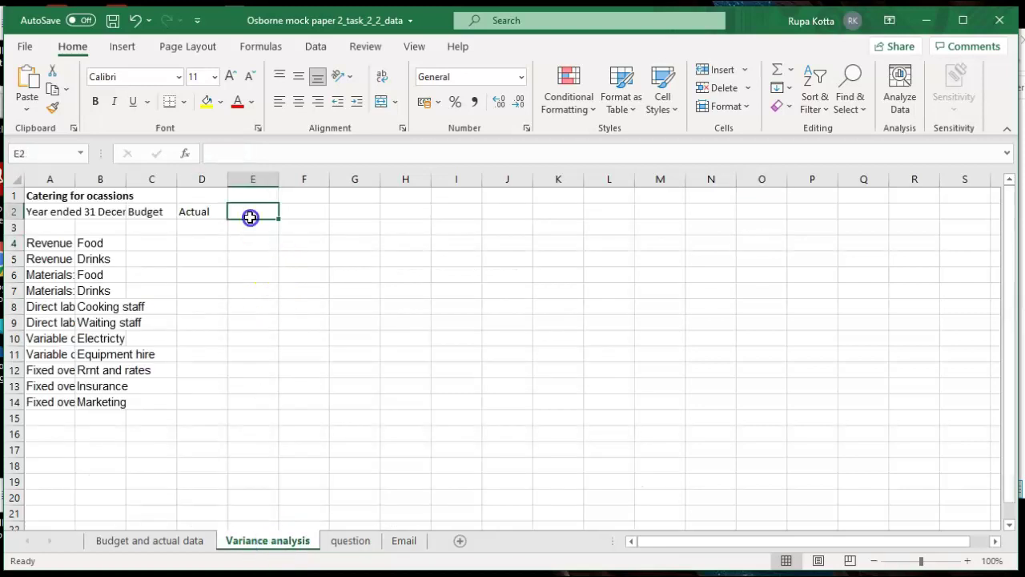
text(Va)
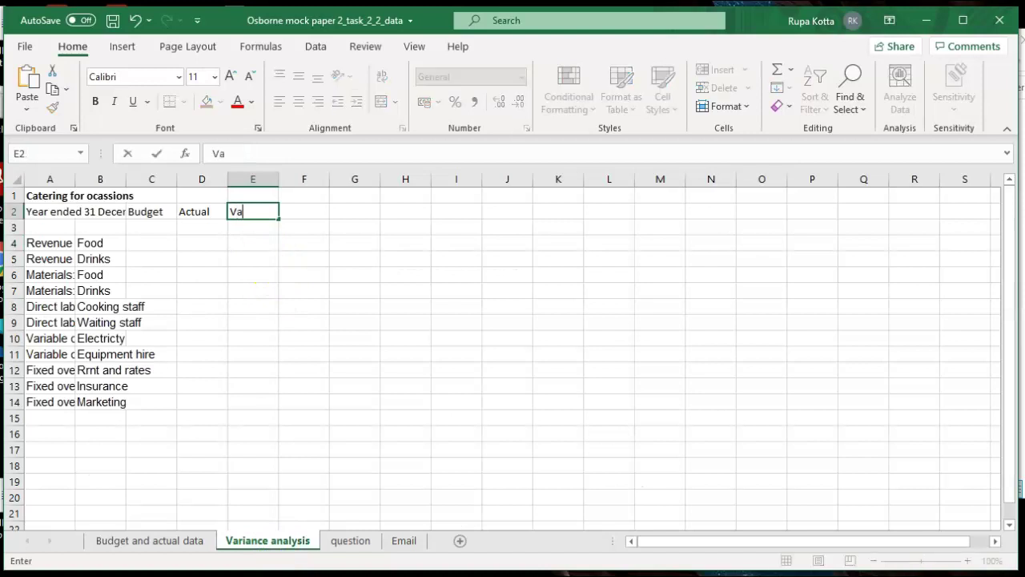
text(riance)
click(355, 291)
Step: Make the row 2 headings in cells A2 to E2 bold
drag(56, 218, 240, 221)
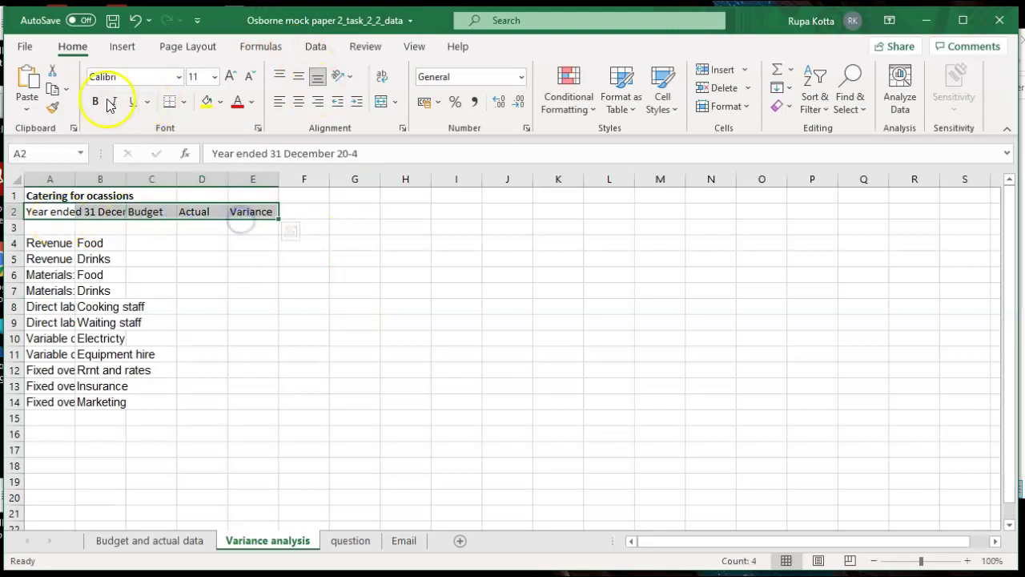
click(96, 102)
click(254, 321)
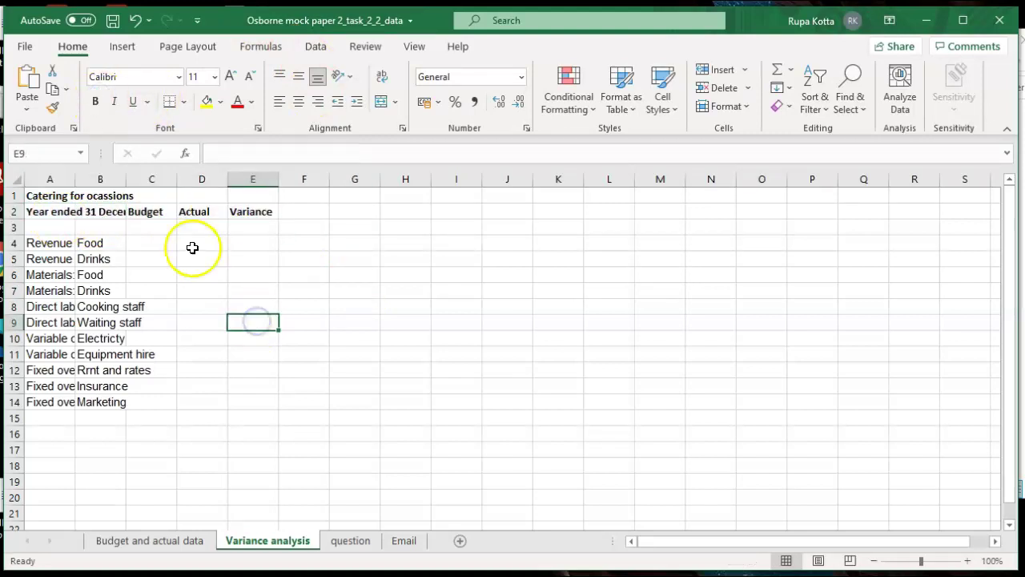
Step: Centre the Budget, Actual and Variance headings in cells C2 to E2
click(164, 225)
drag(155, 211, 240, 213)
click(300, 101)
click(300, 324)
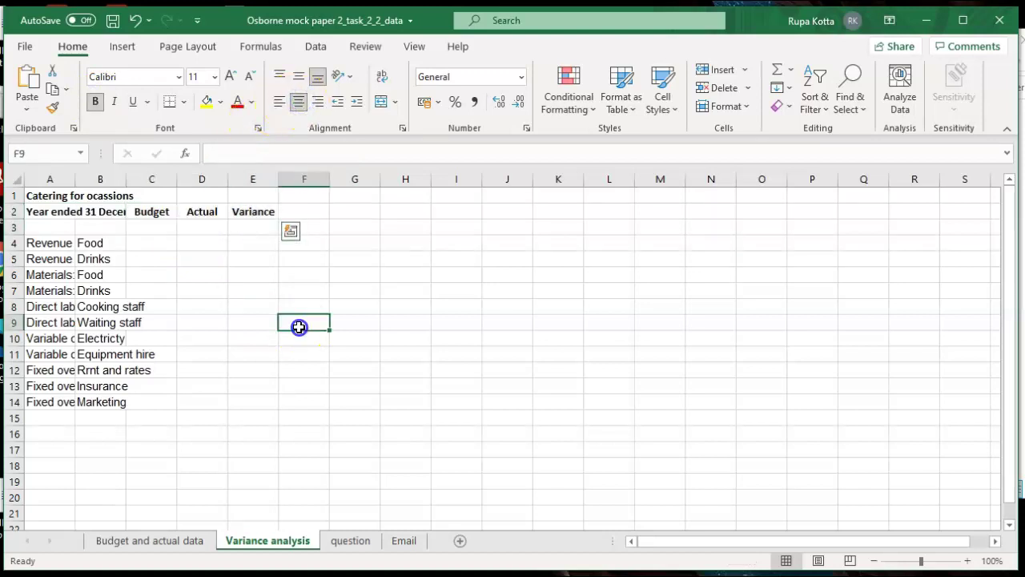
Step: Check the next requirement on the question sheet and AutoFit all column widths on the Variance analysis sheet
click(350, 542)
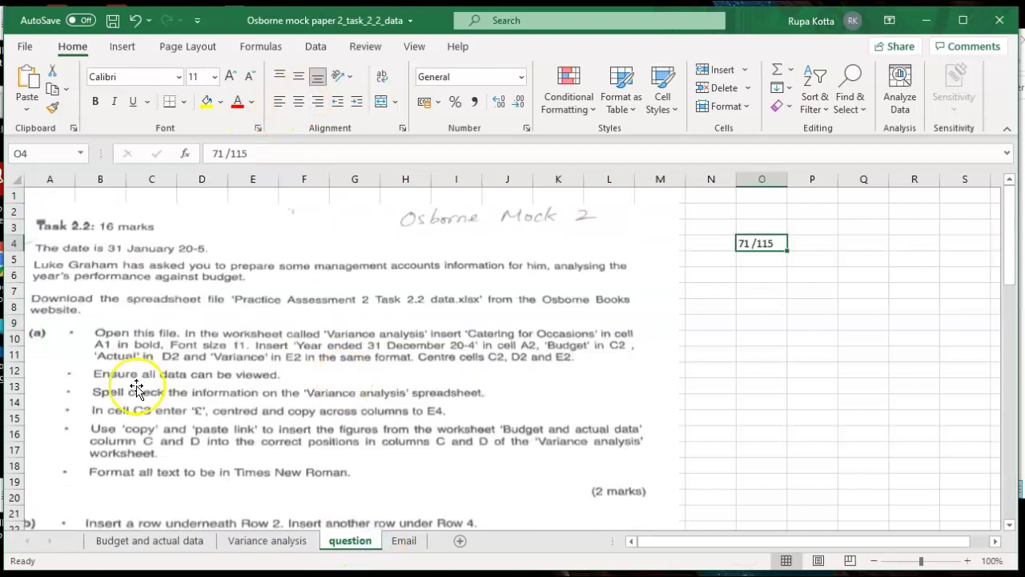
click(240, 540)
click(17, 179)
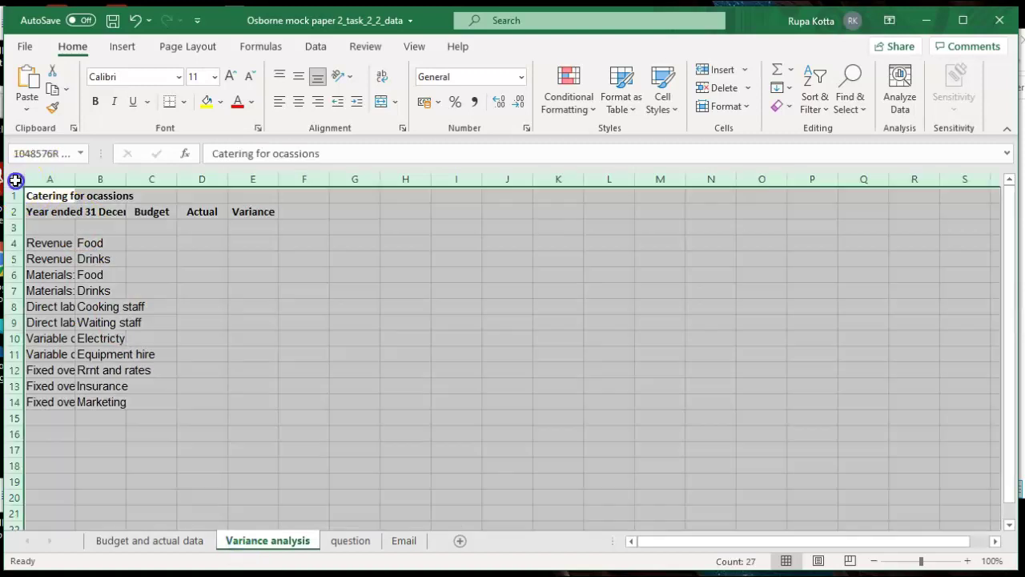
click(725, 107)
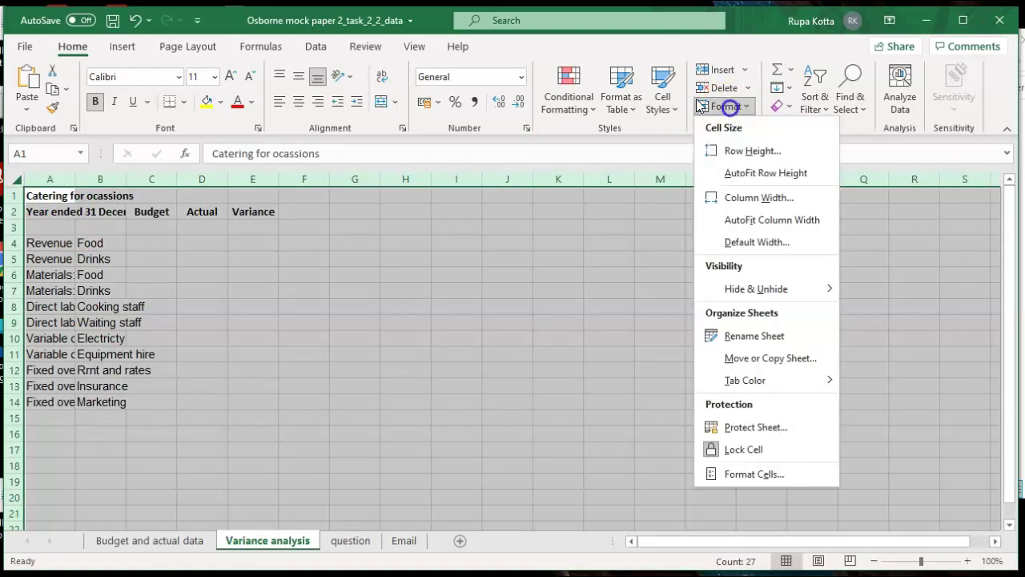
click(732, 217)
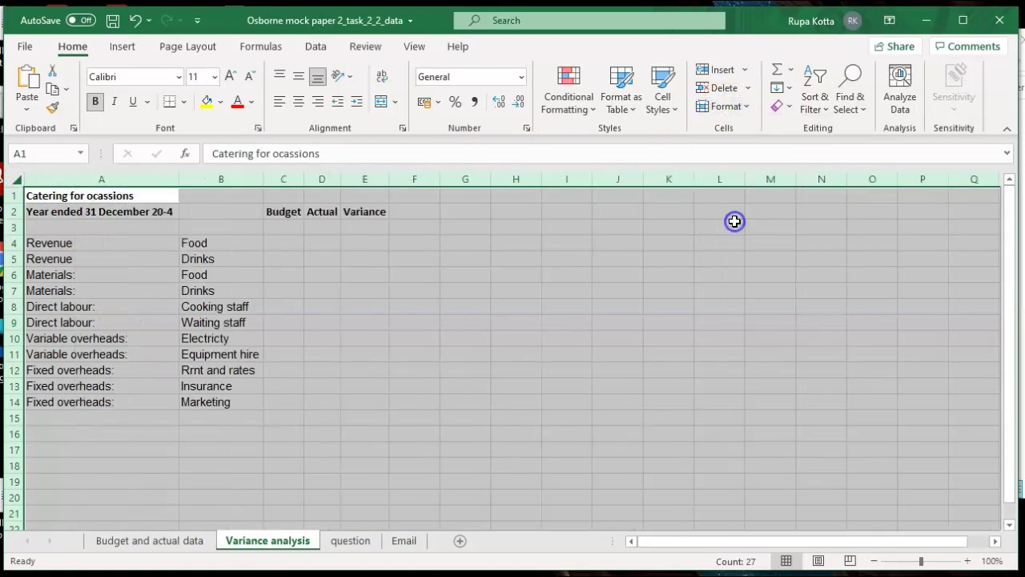
click(462, 340)
Step: Spell check the whole Variance analysis sheet as the question requires, accepting the corrections "occasions", "Electricity" and "Rent"
click(353, 538)
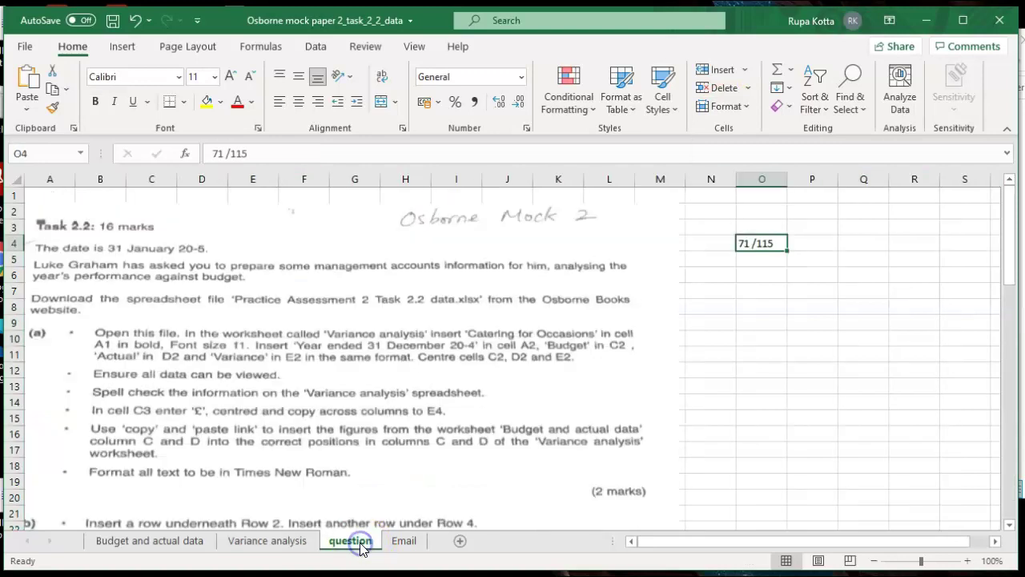
click(250, 540)
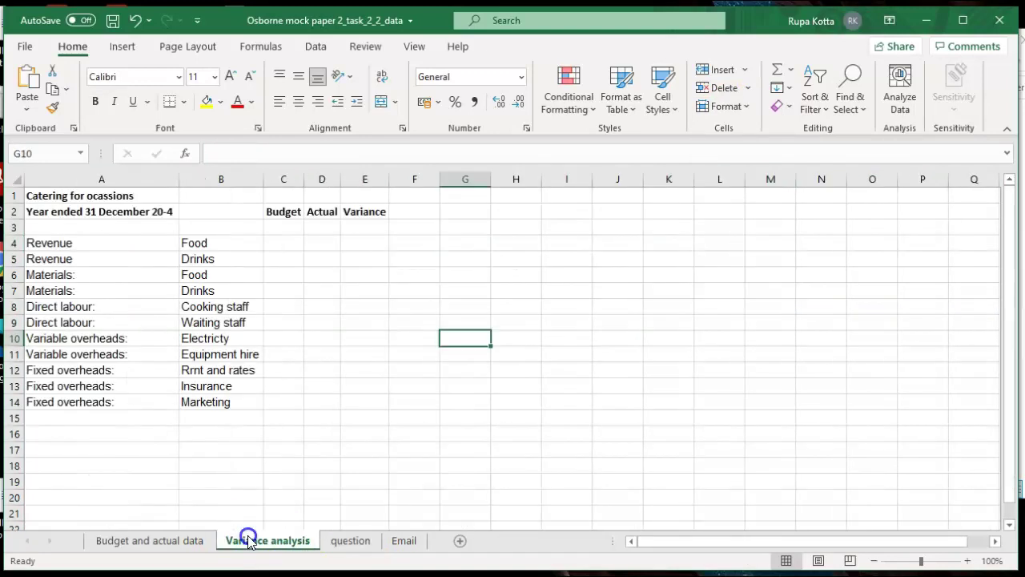
click(352, 540)
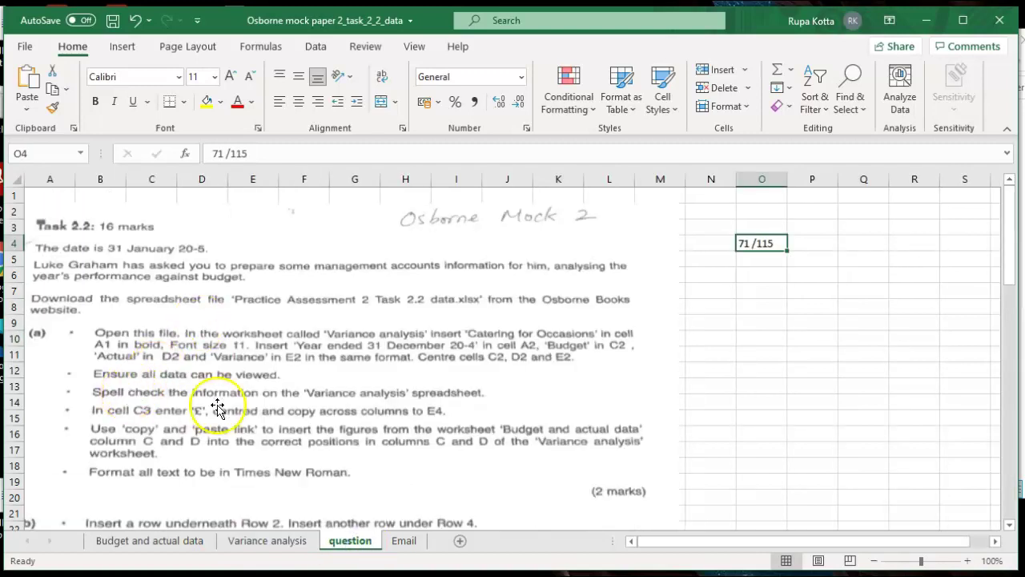
click(260, 540)
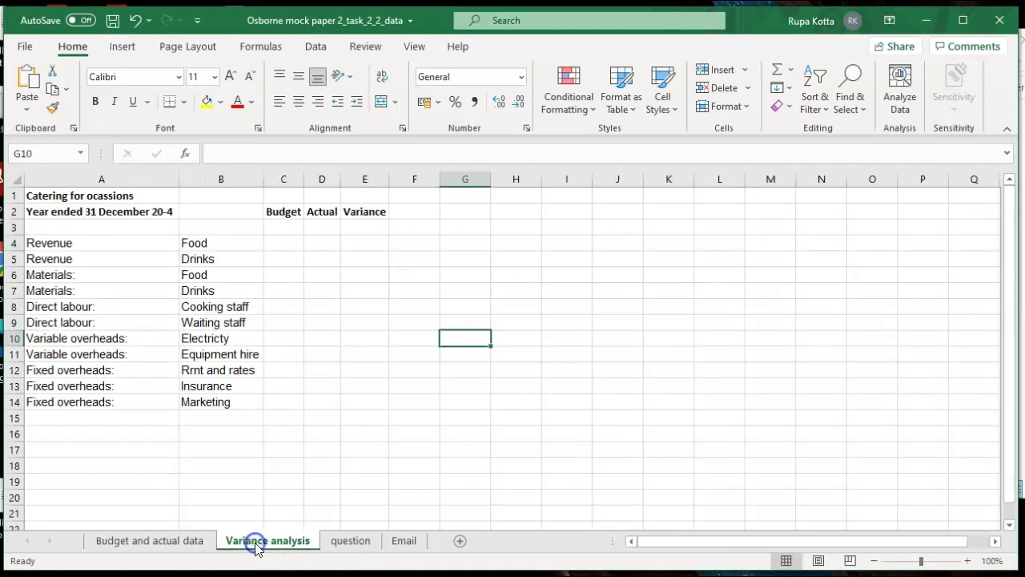
click(15, 181)
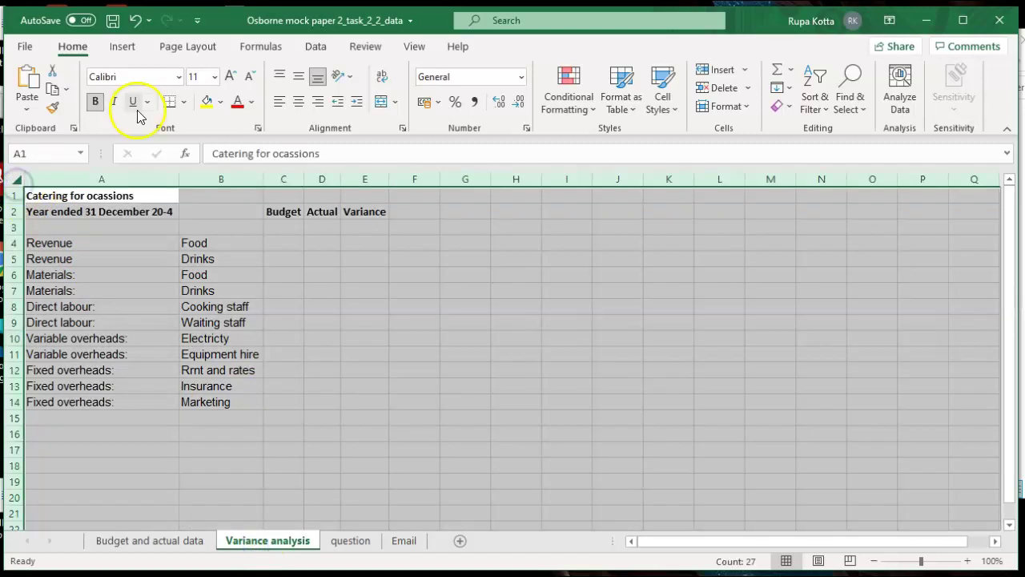
click(360, 48)
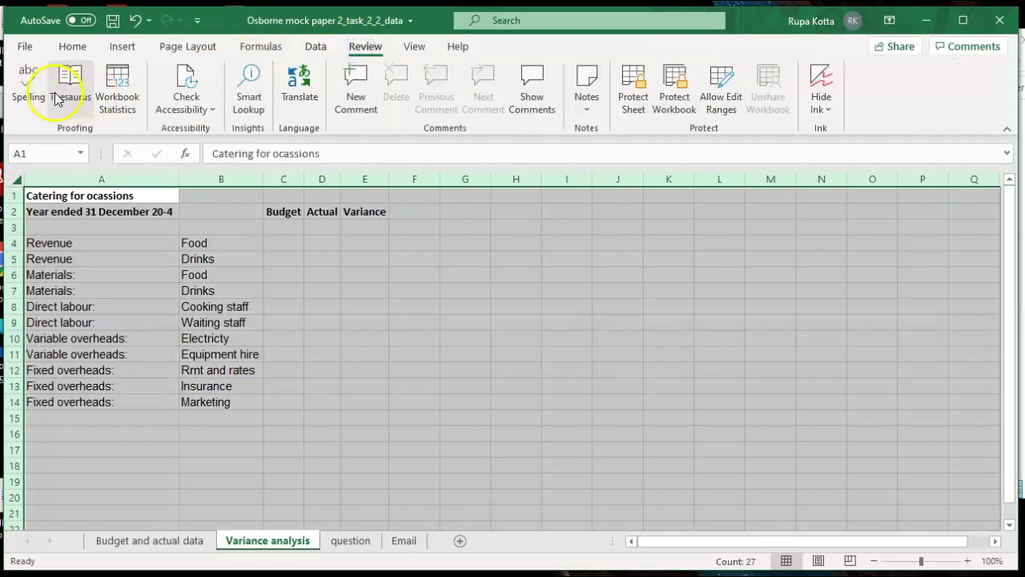
click(30, 98)
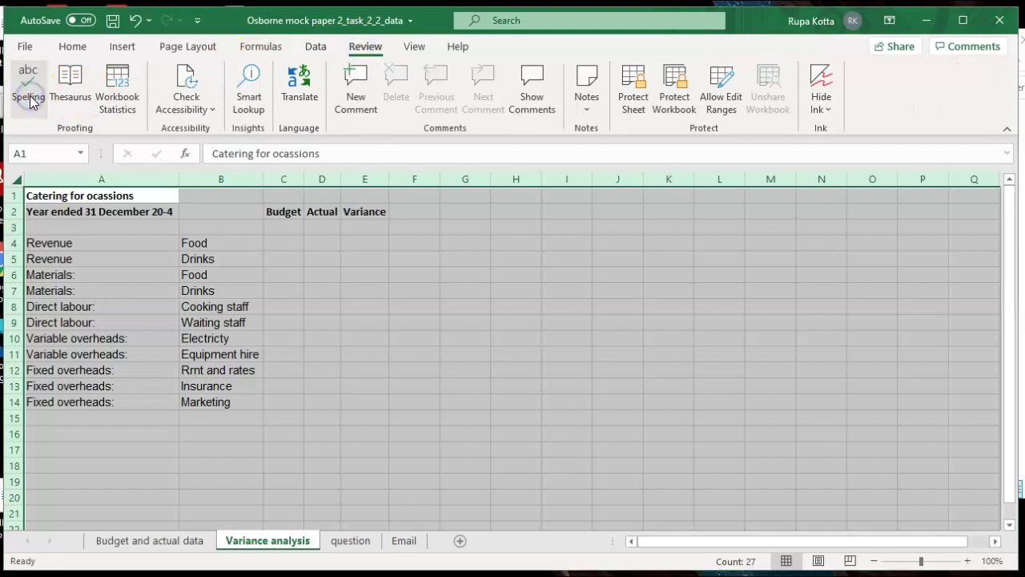
click(393, 296)
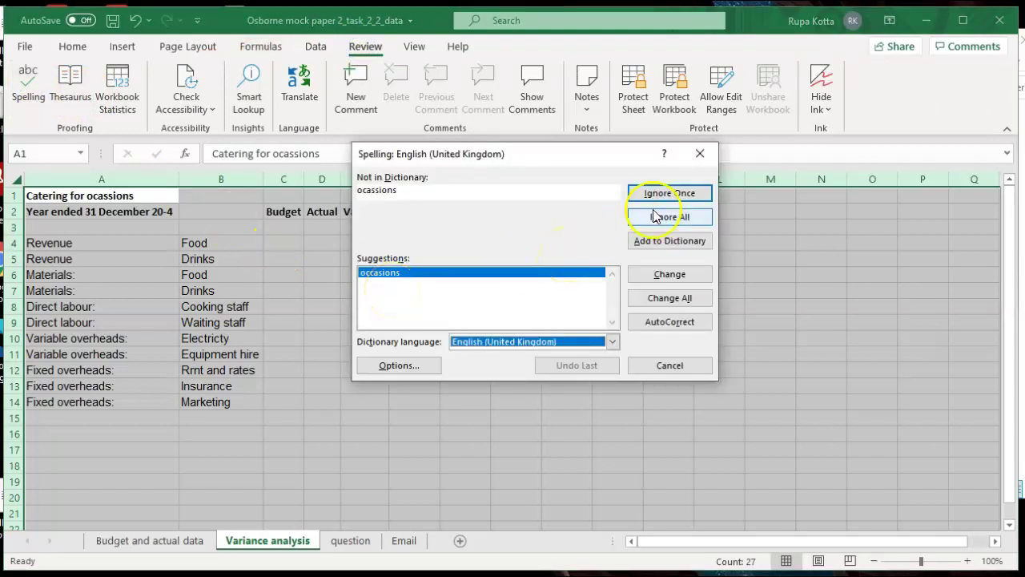
click(656, 279)
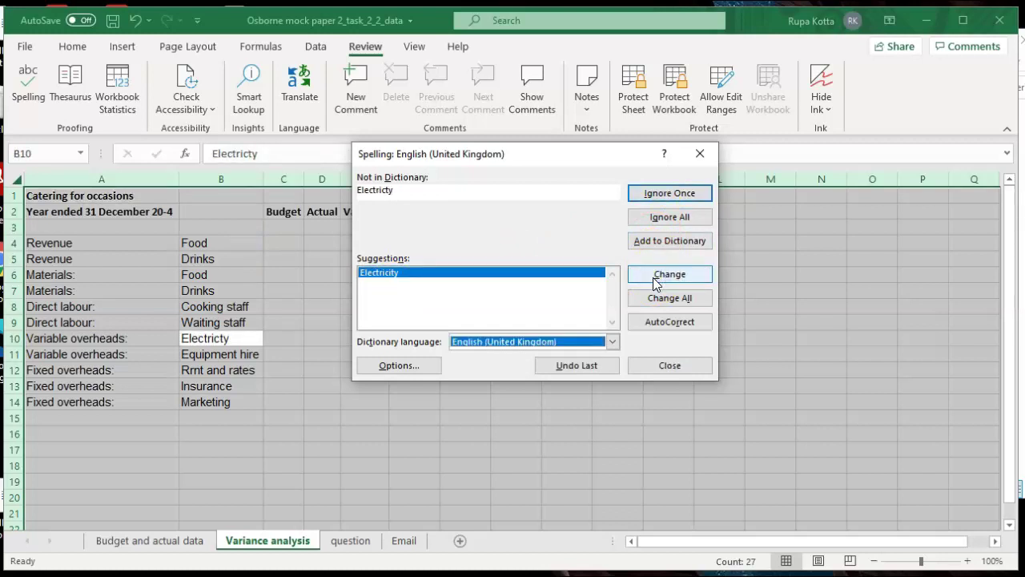
click(655, 276)
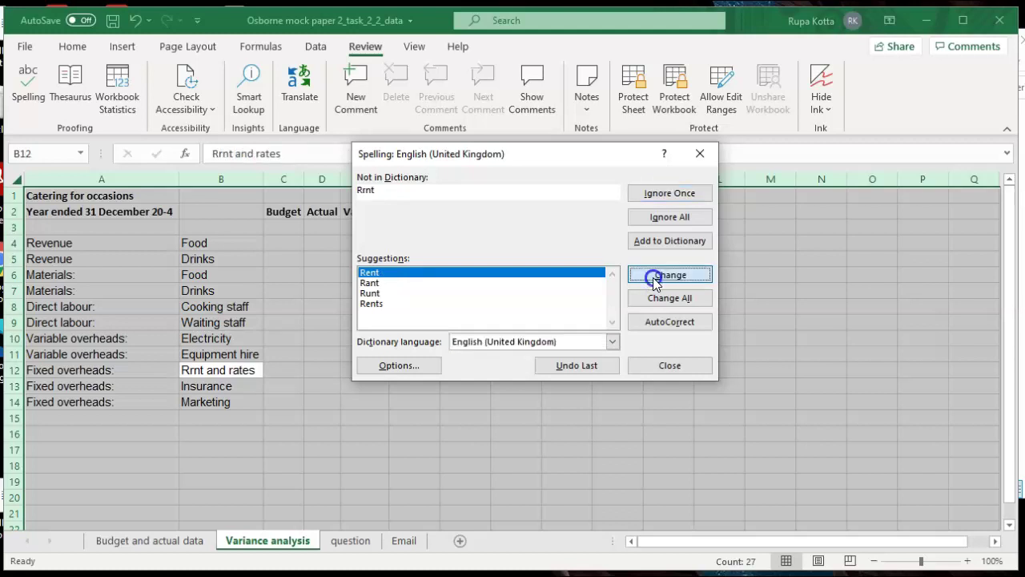
click(654, 277)
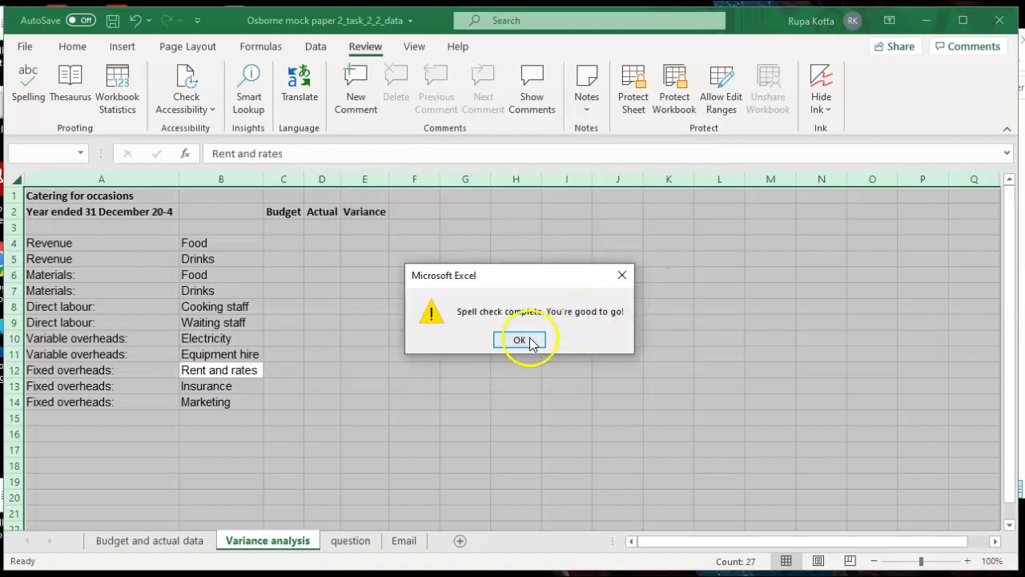
click(528, 349)
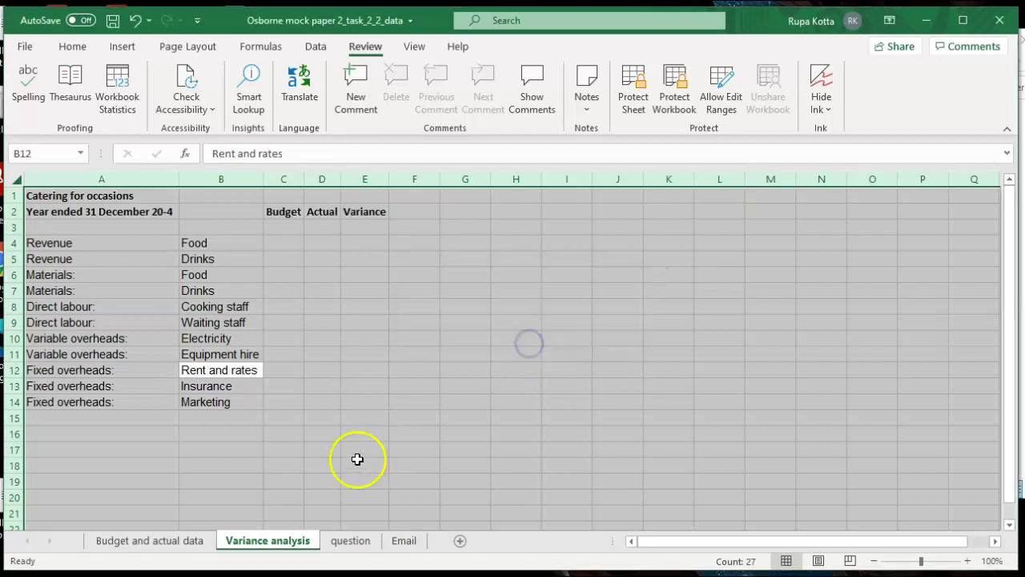
Step: Check the next requirement on the question sheet and enter £ in cell C3 of the Variance analysis sheet
click(361, 465)
click(353, 541)
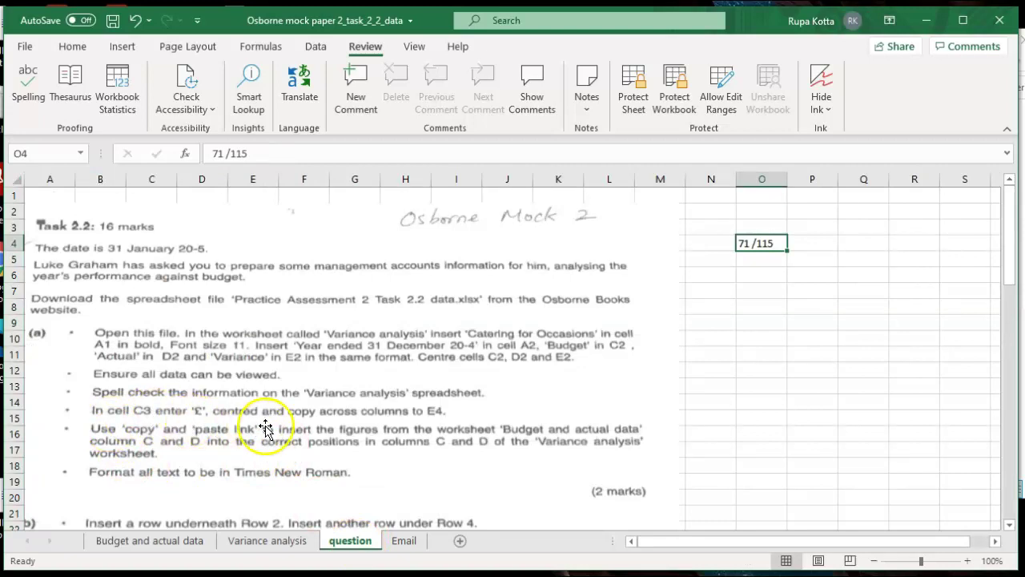
click(267, 541)
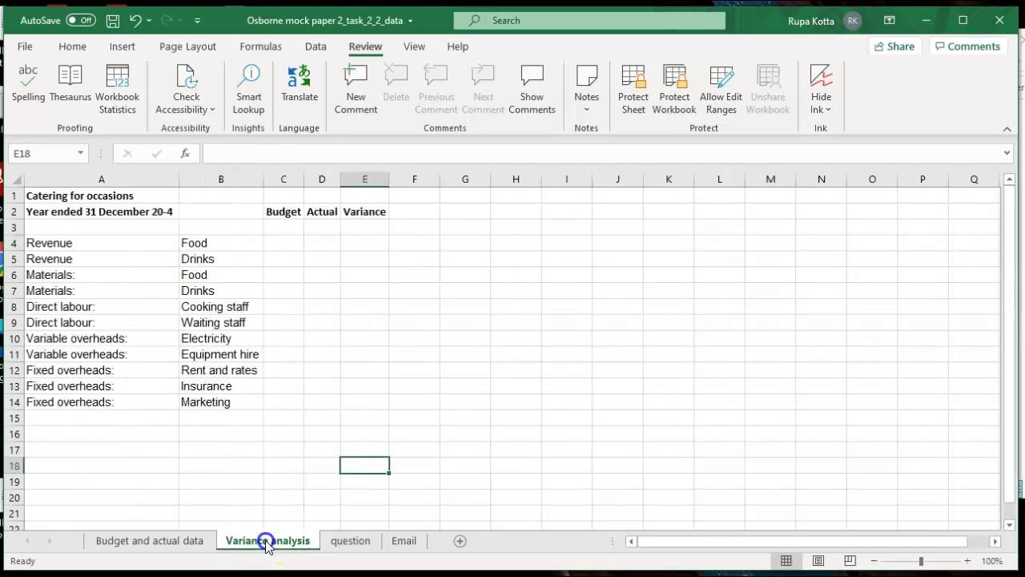
click(284, 230)
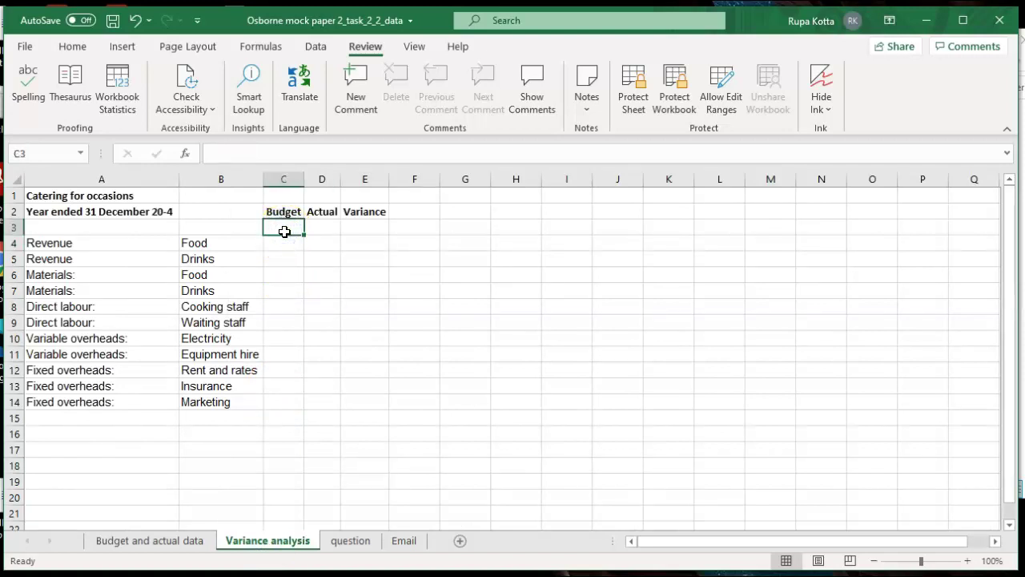
text(£)
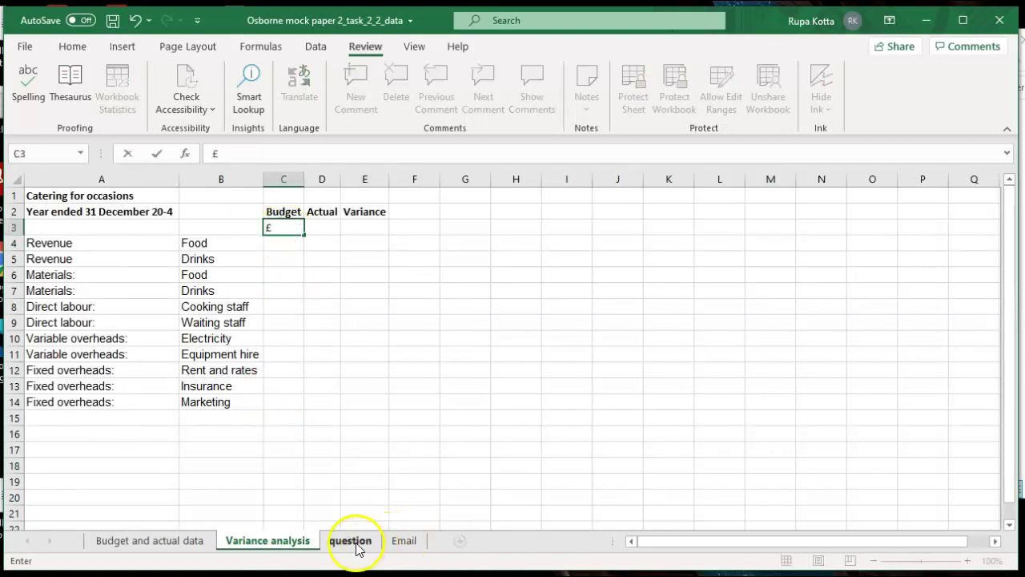
Step: Centre the £ sign in cell C3 and copy it across to cell E3, as the question requires
click(356, 548)
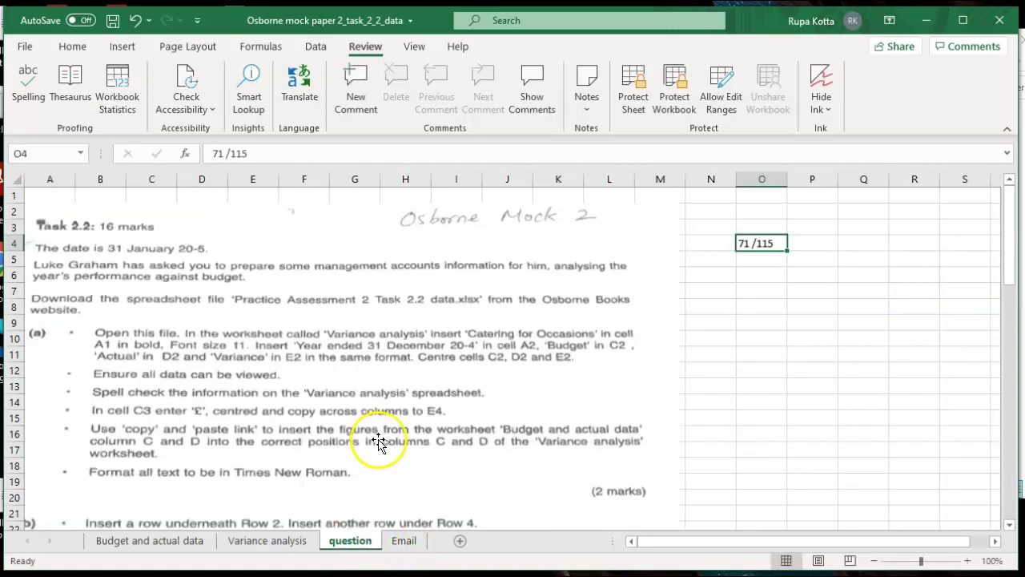
click(305, 542)
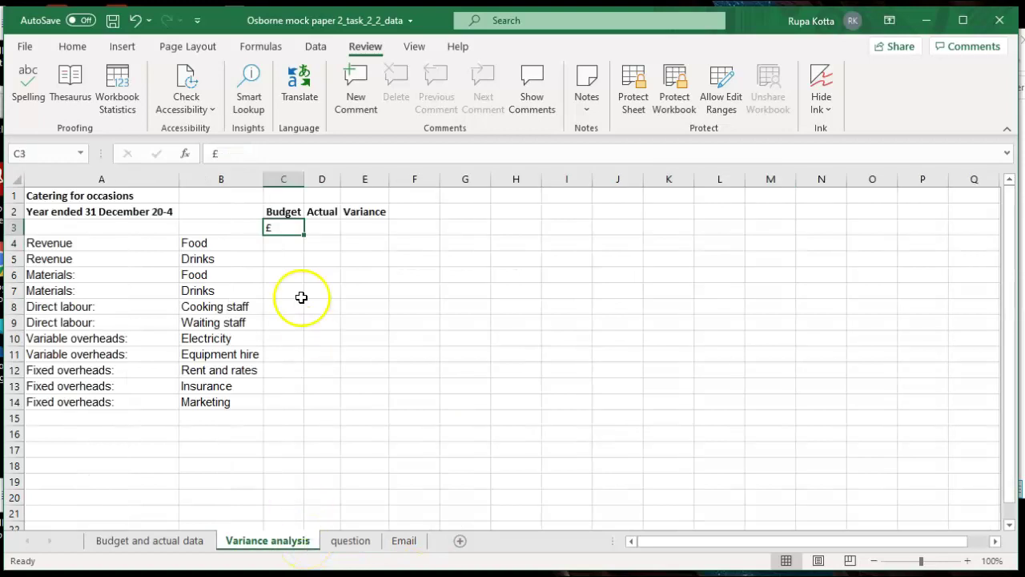
click(69, 48)
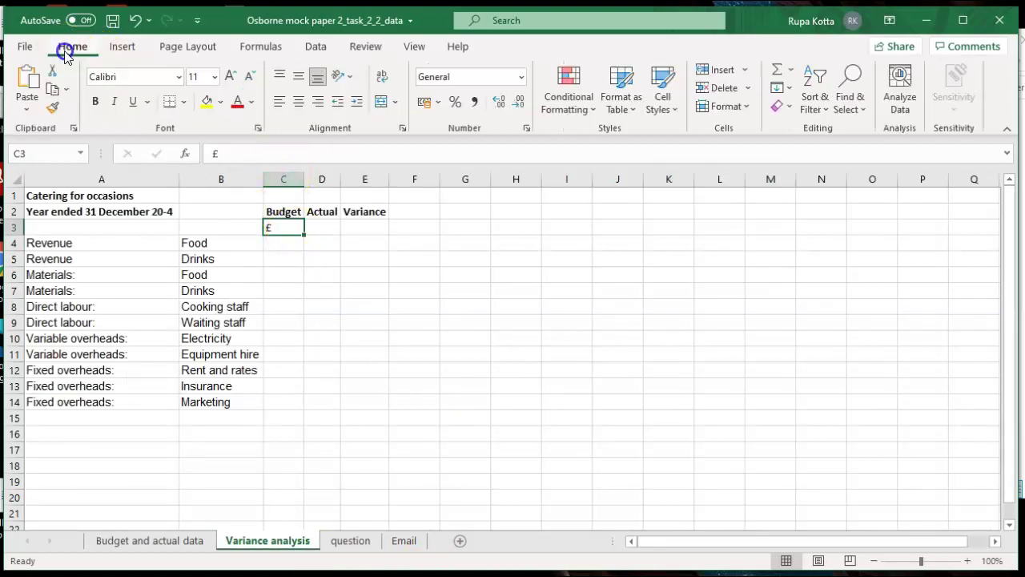
click(298, 102)
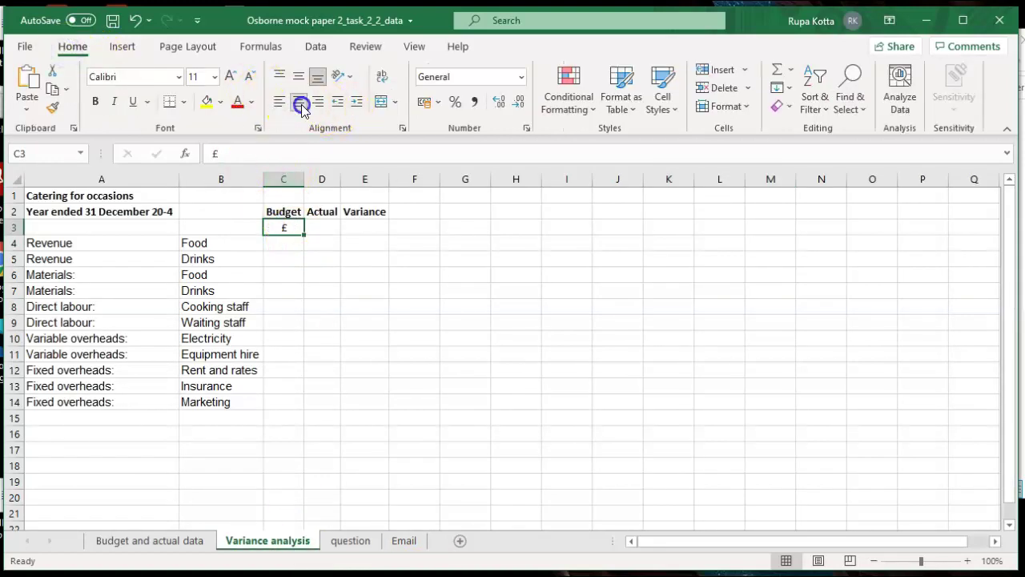
drag(305, 236, 366, 233)
click(453, 309)
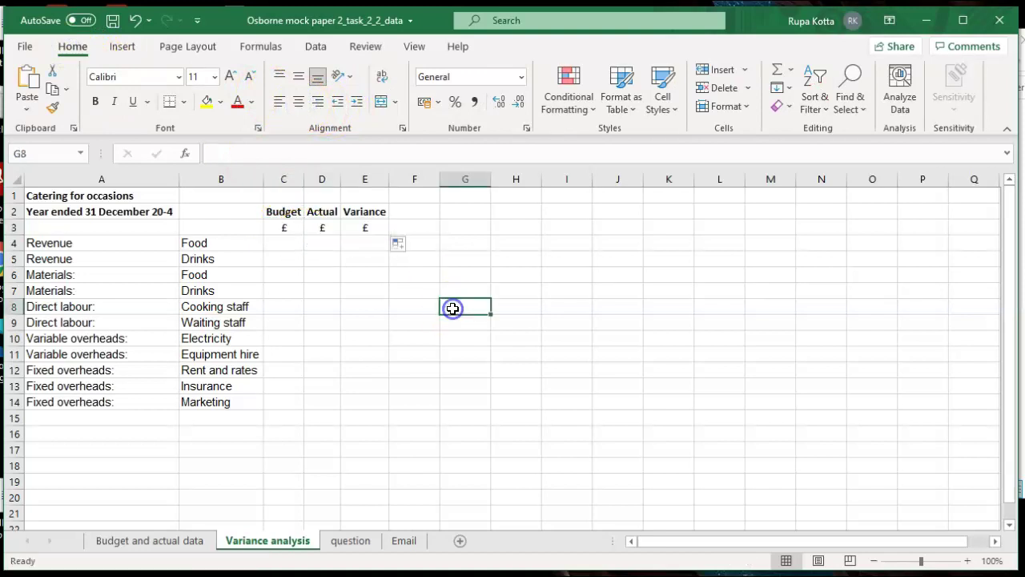
Step: Check the paste link requirement and copy the budget and actual figures in C4:D14 of the Budget and actual data sheet
click(351, 541)
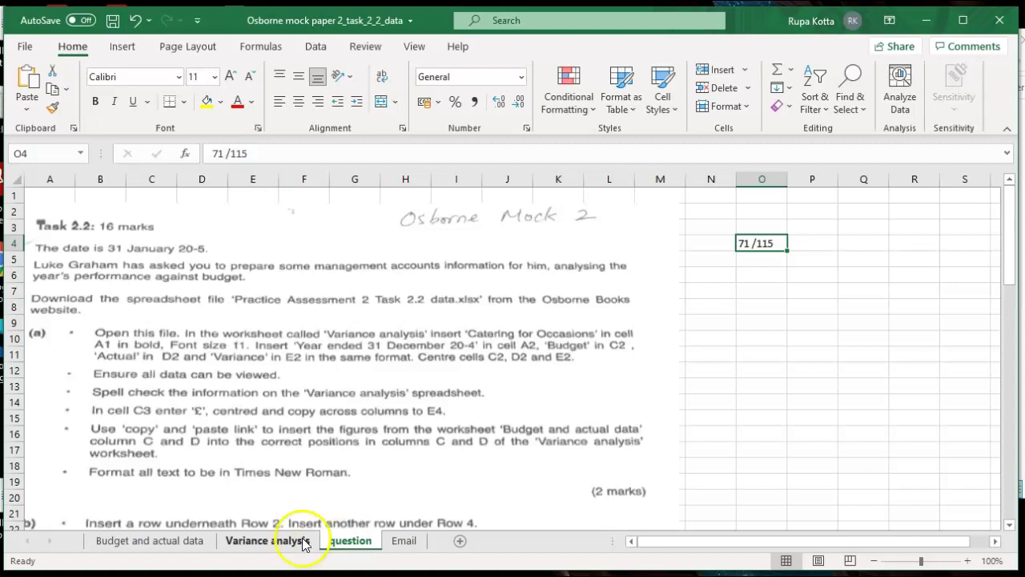
click(173, 543)
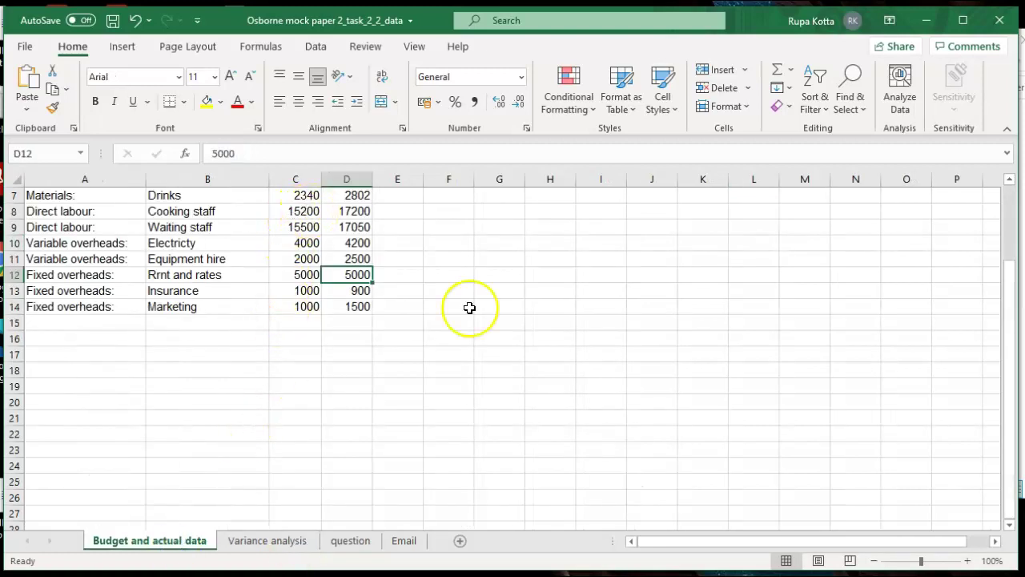
drag(1006, 323, 1002, 200)
drag(286, 239, 345, 401)
key(ctrl+c)
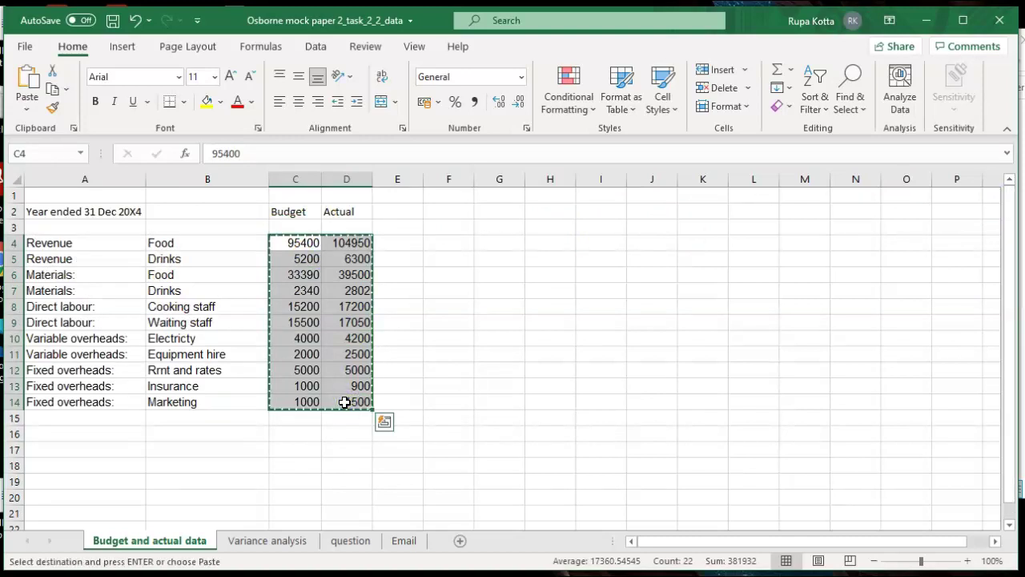
Step: Paste the copied figures as links into the Variance analysis sheet, starting at cell C4
click(267, 542)
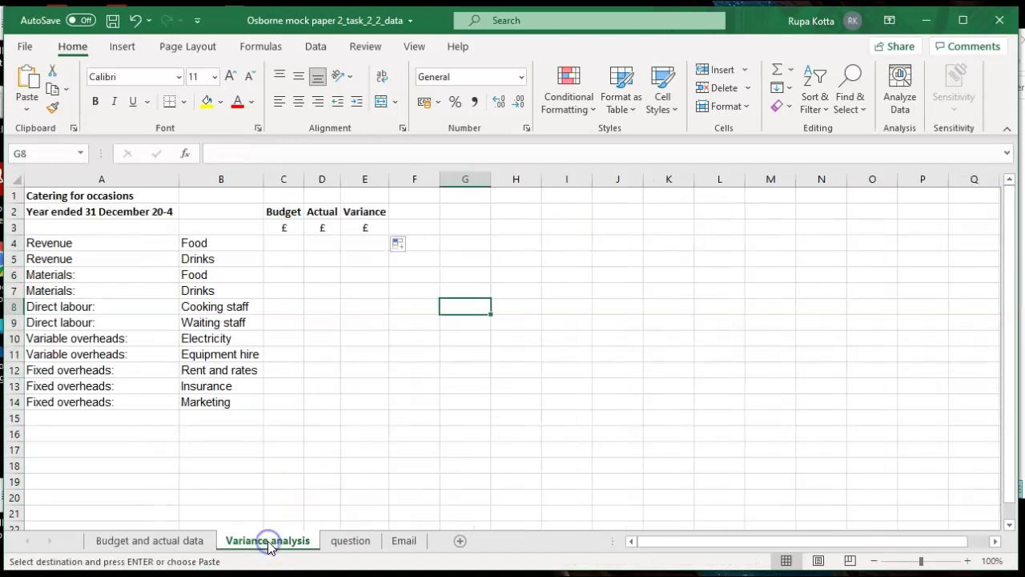
click(287, 247)
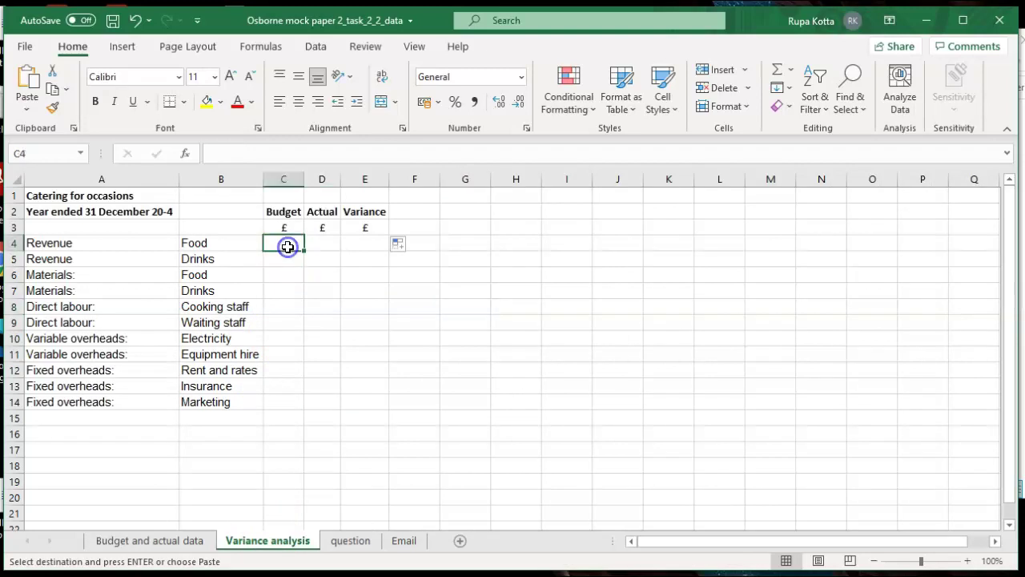
click(346, 540)
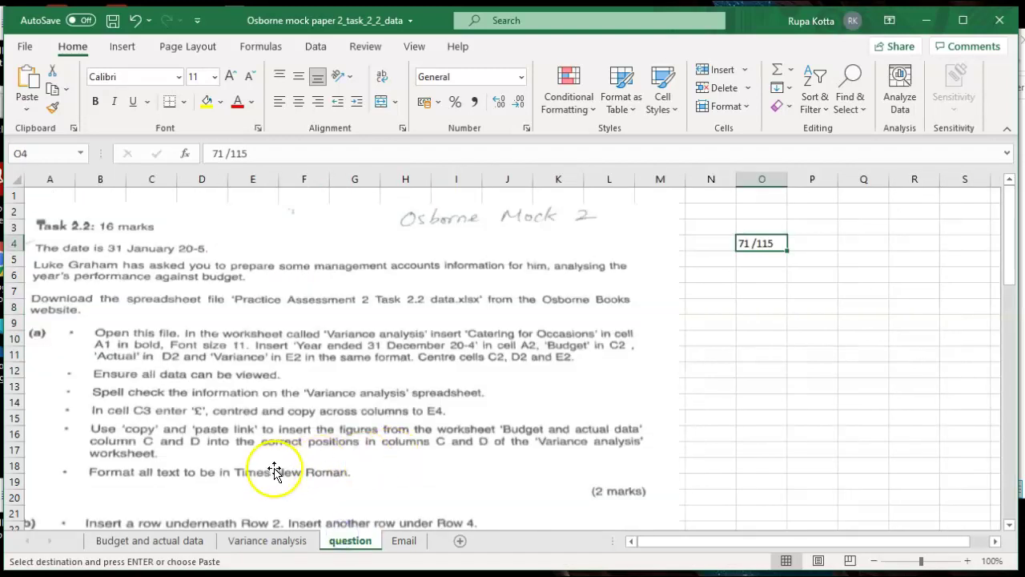
click(270, 541)
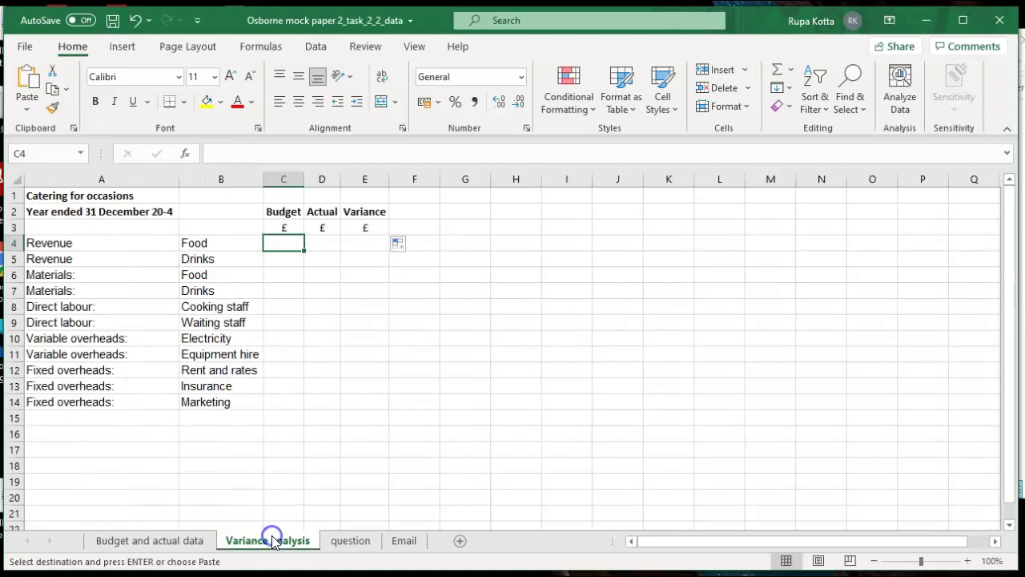
right_click(279, 242)
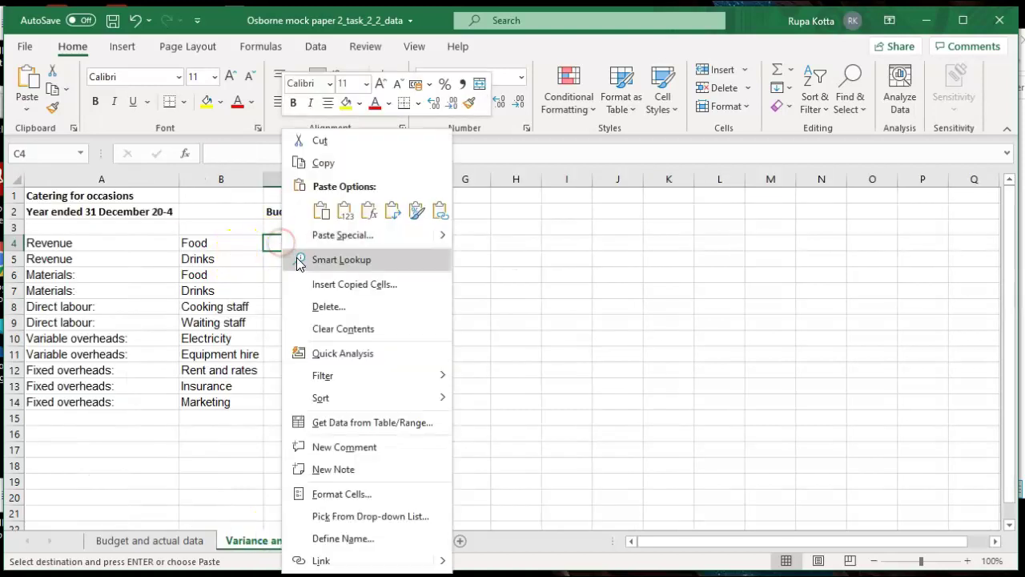
click(439, 210)
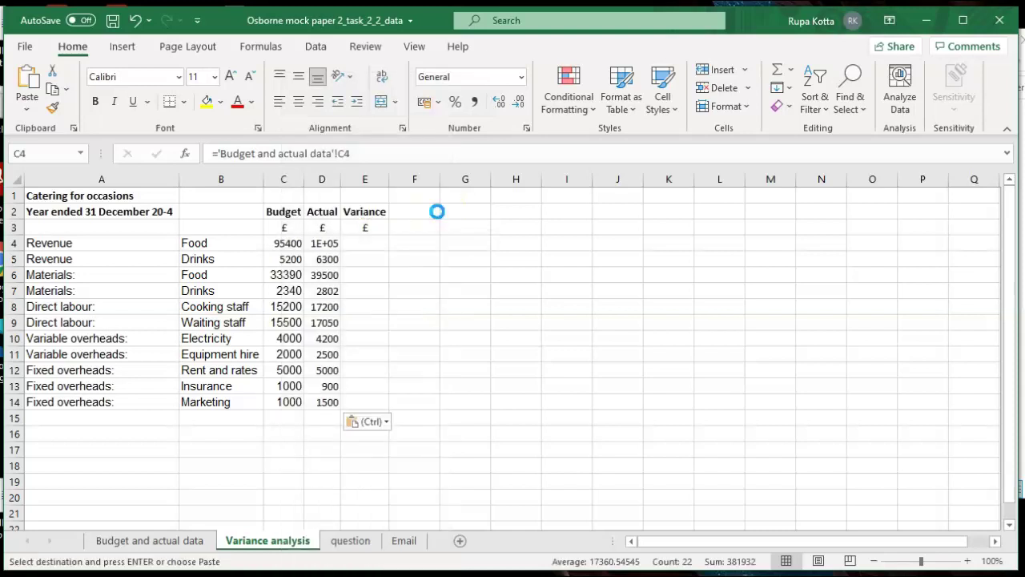
click(504, 367)
click(428, 329)
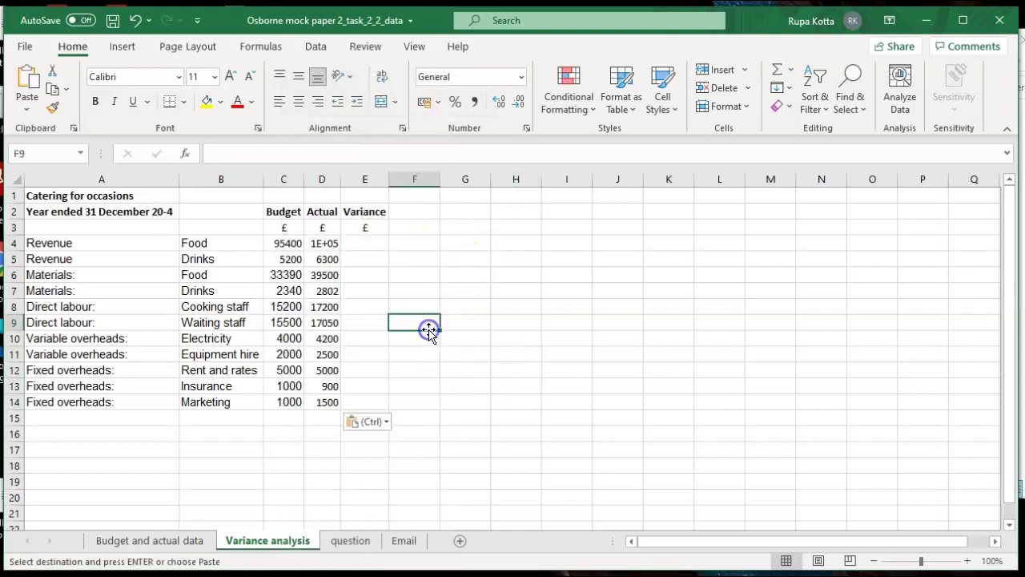
Step: Widen column D and AutoFit all column widths on the Variance analysis sheet so every figure can be read
drag(341, 179, 347, 180)
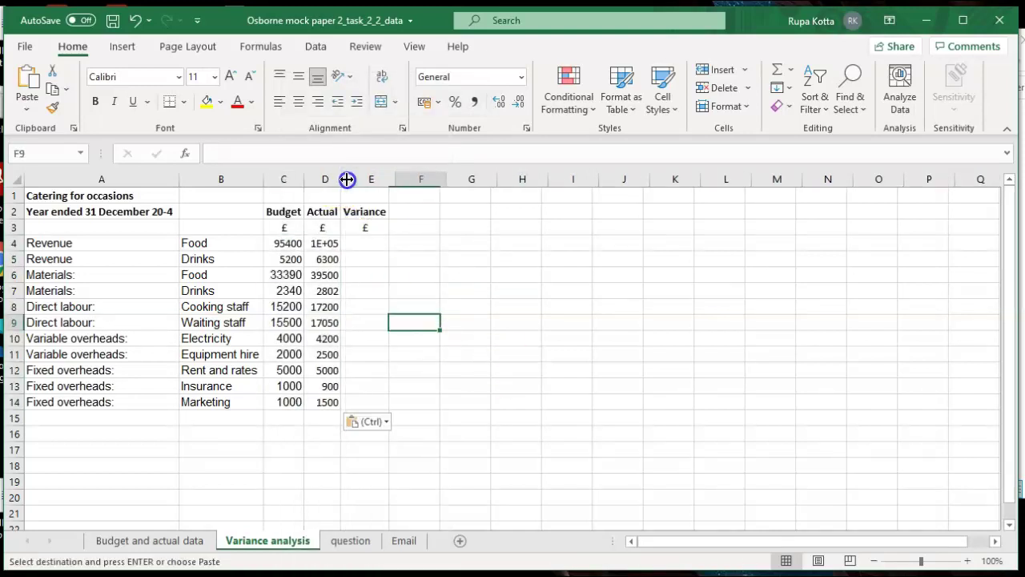
click(15, 178)
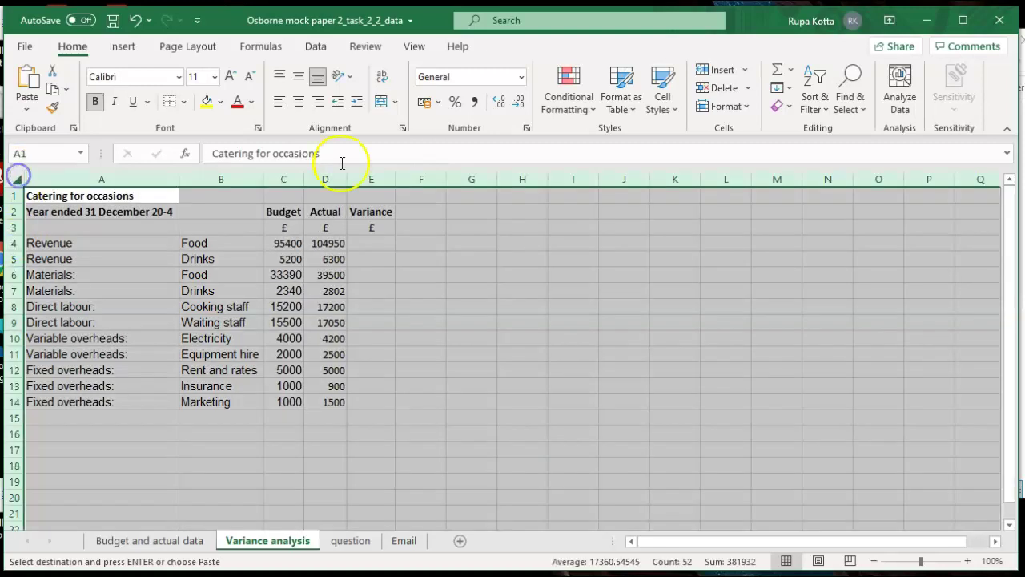
click(730, 115)
click(749, 224)
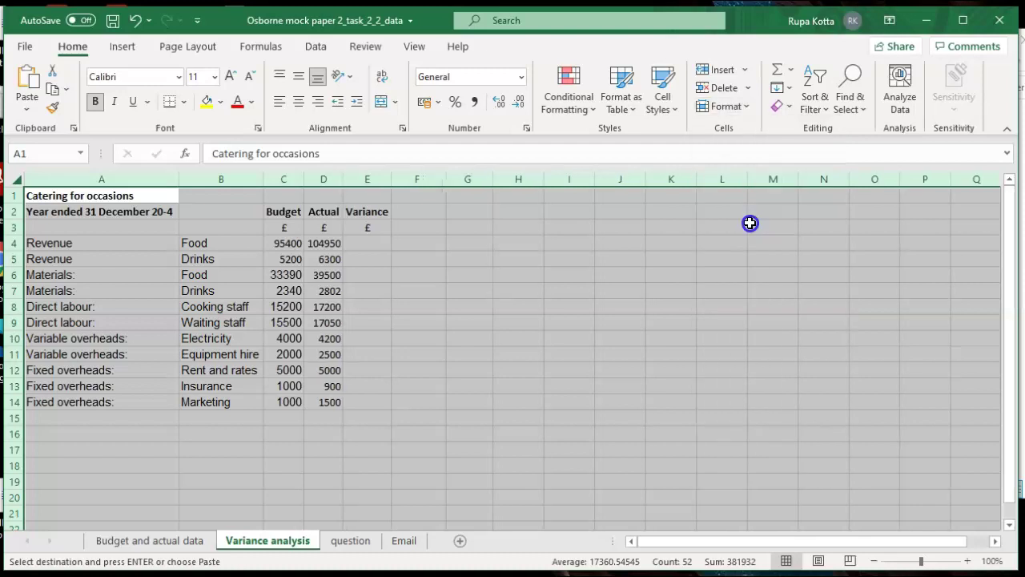
click(750, 223)
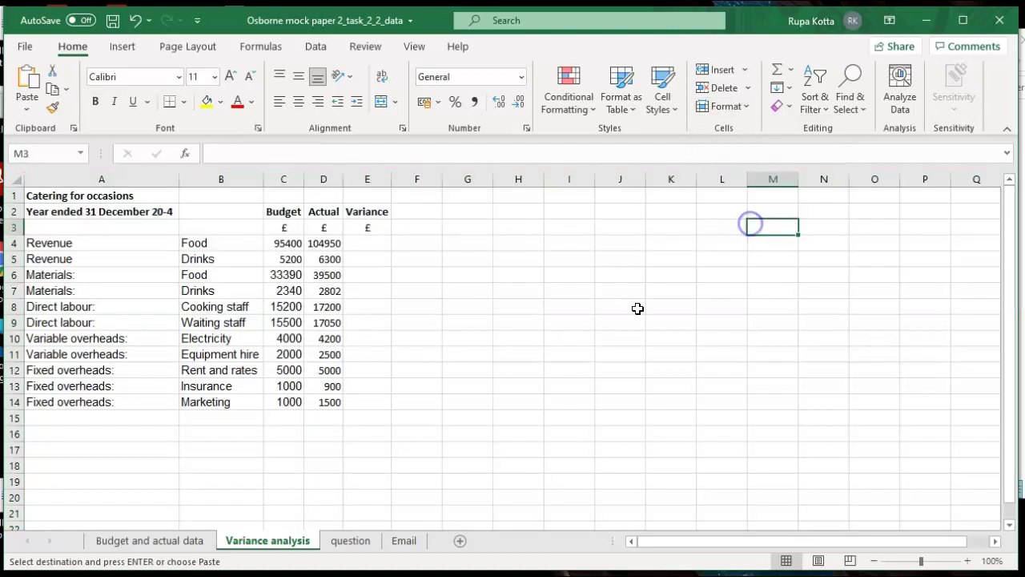
Step: Read part (b) of the question sheet for the row insertion requirements and return to the Variance analysis sheet
click(352, 542)
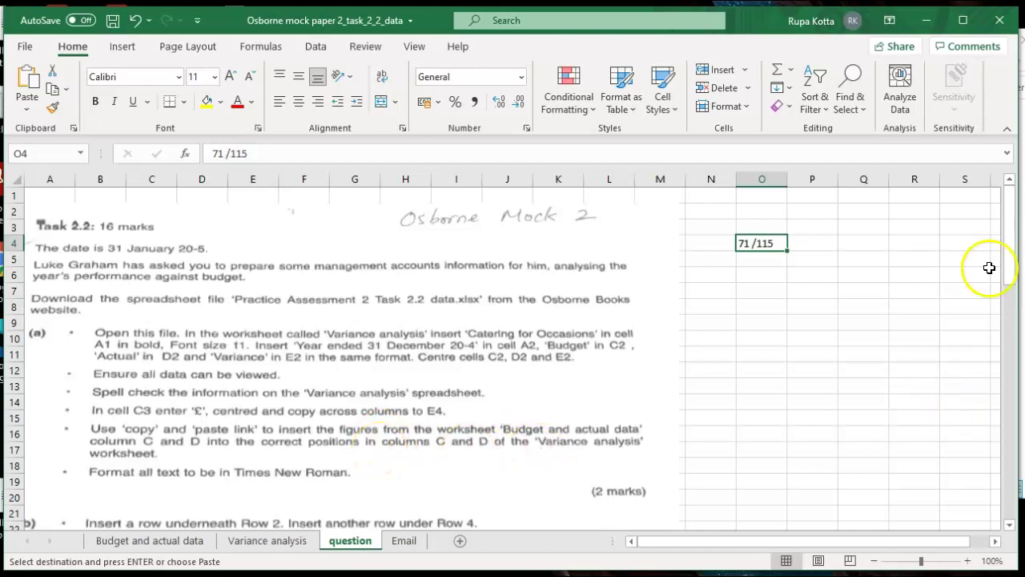
drag(1013, 264, 1019, 359)
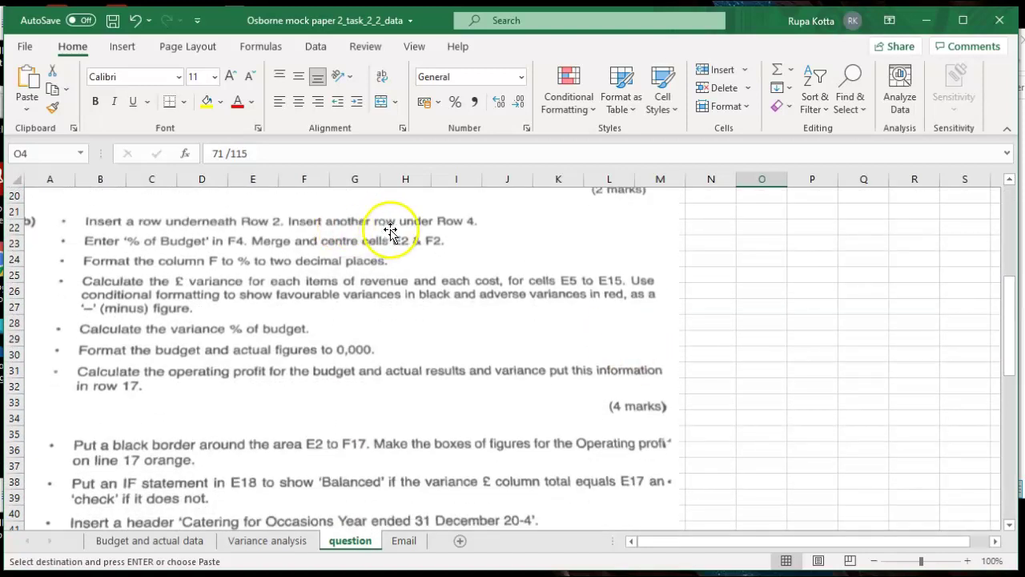
click(272, 544)
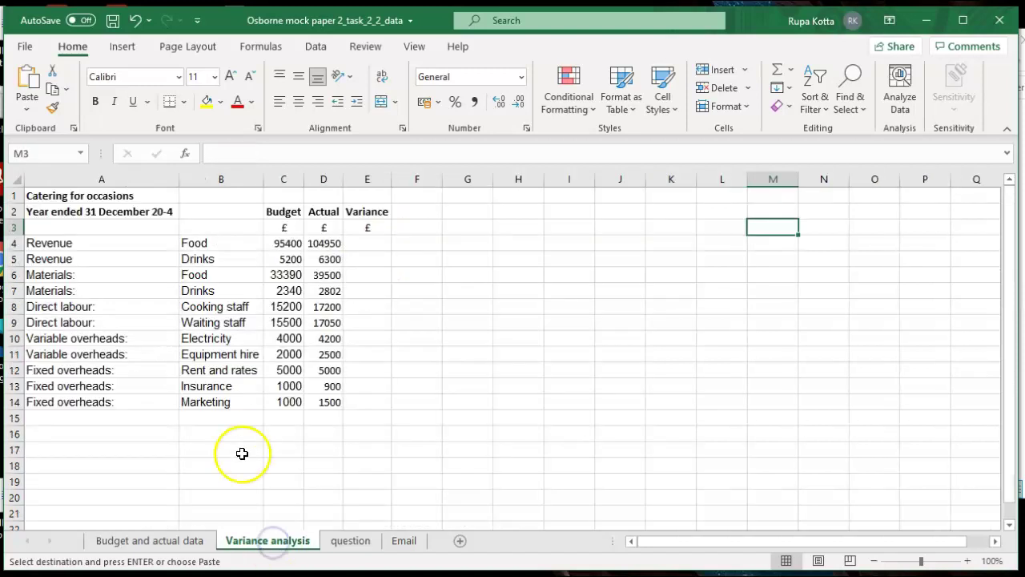
click(12, 227)
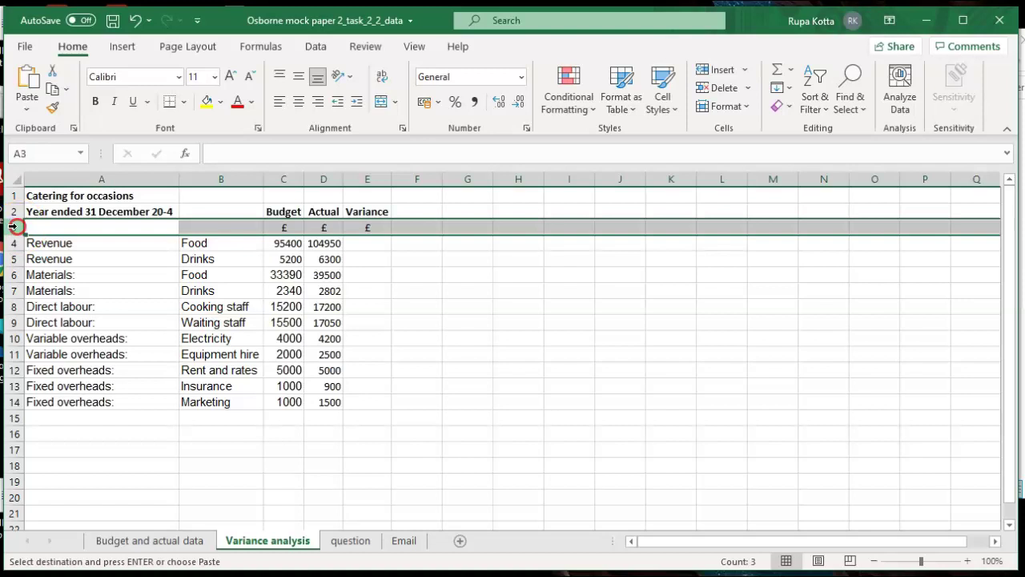
right_click(13, 226)
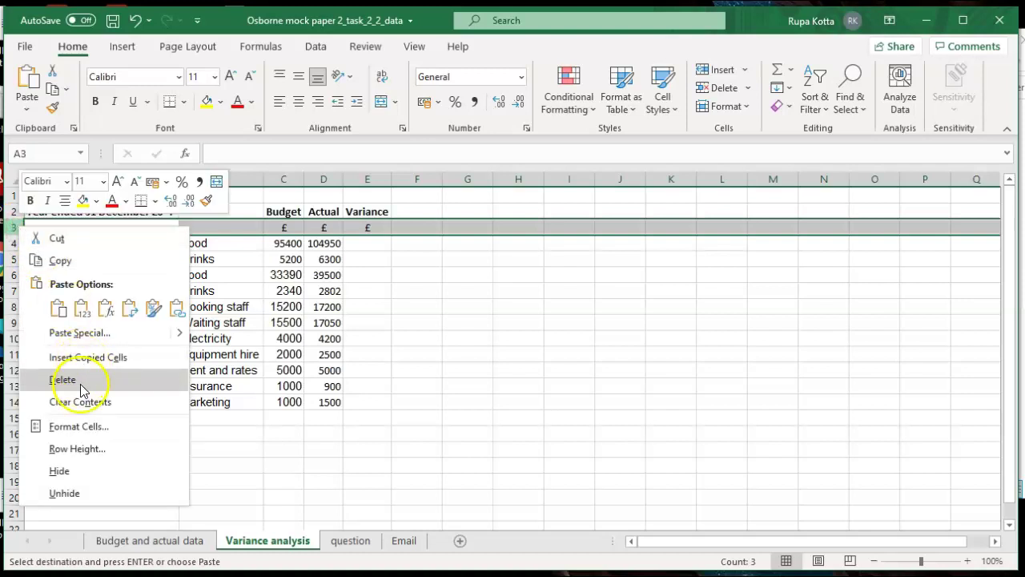
click(260, 456)
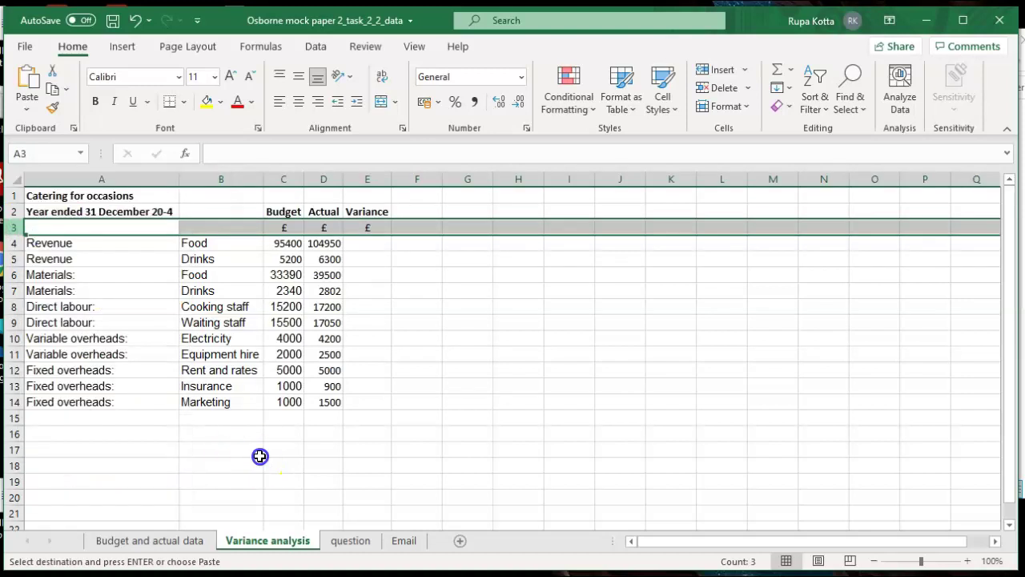
click(558, 389)
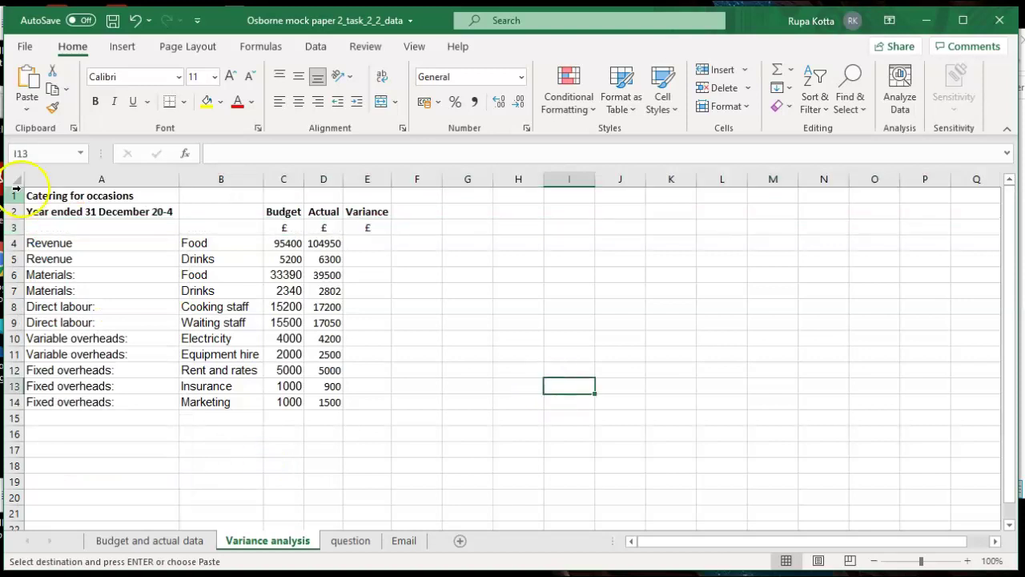
right_click(16, 227)
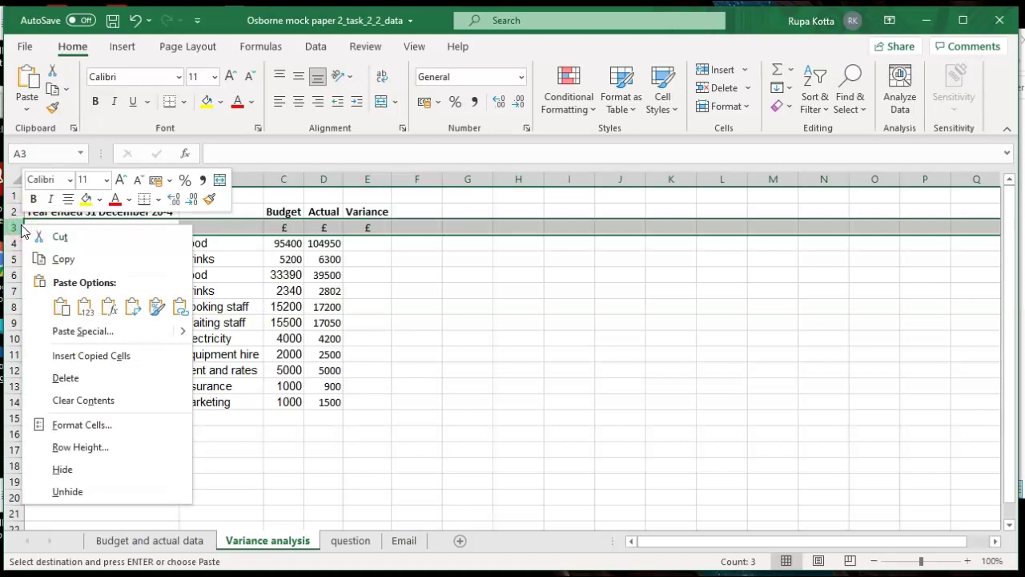
click(476, 360)
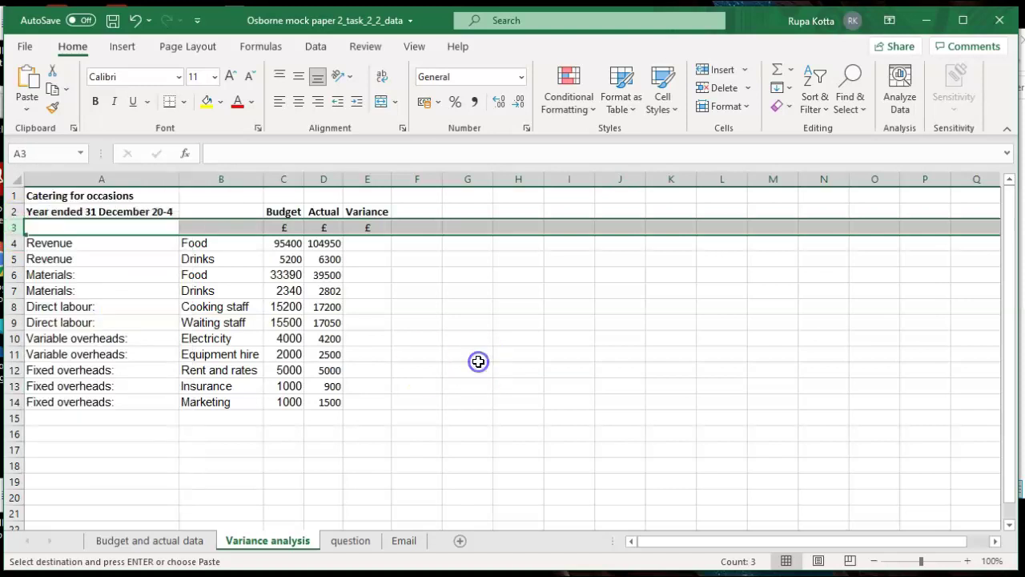
click(118, 49)
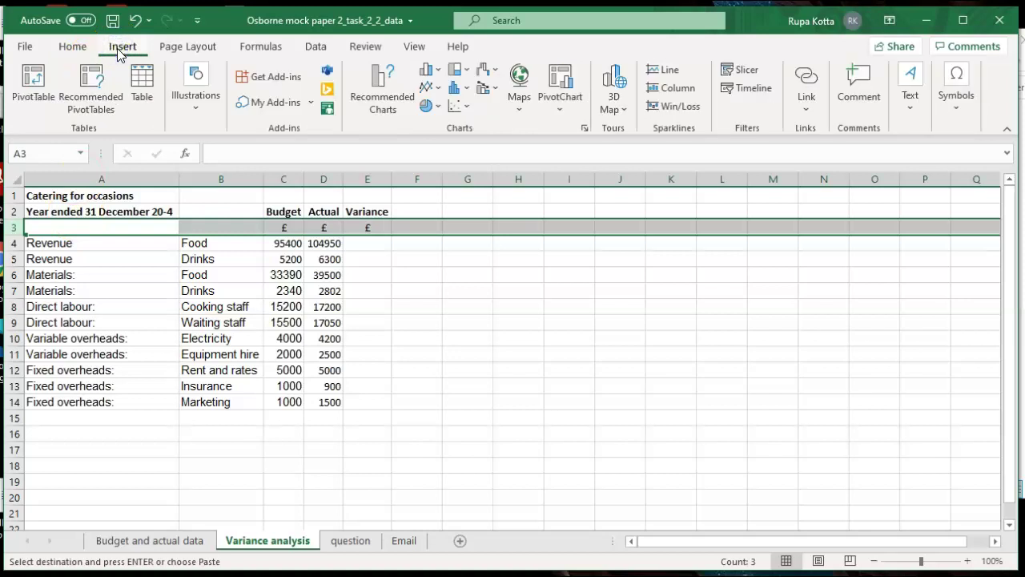
click(207, 111)
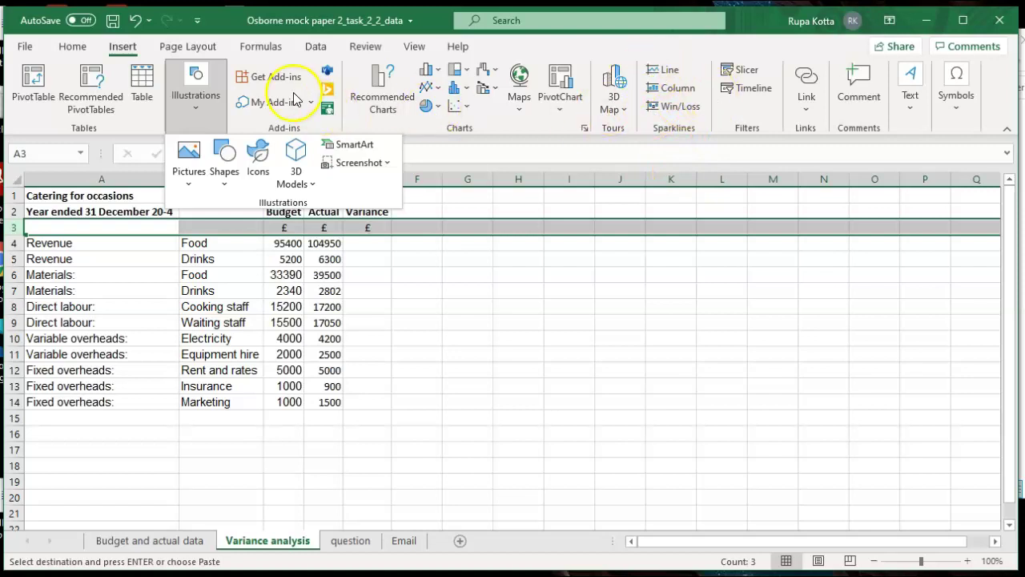
click(530, 309)
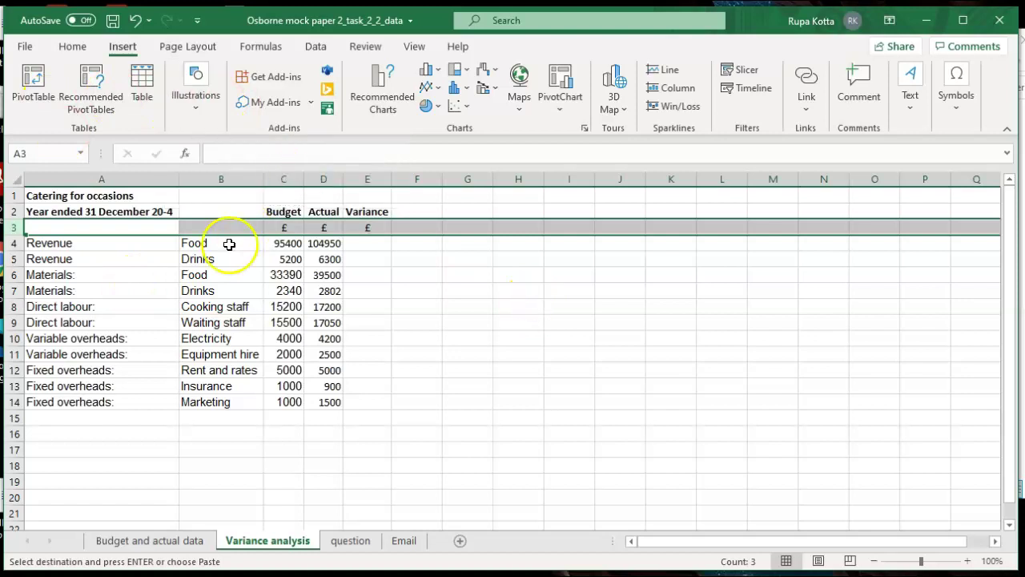
click(423, 335)
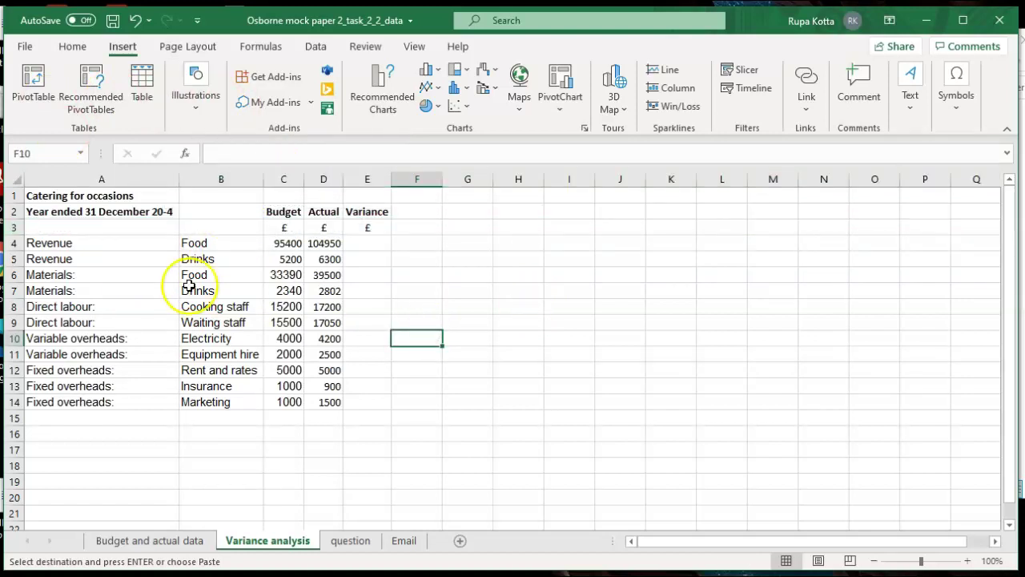
right_click(16, 212)
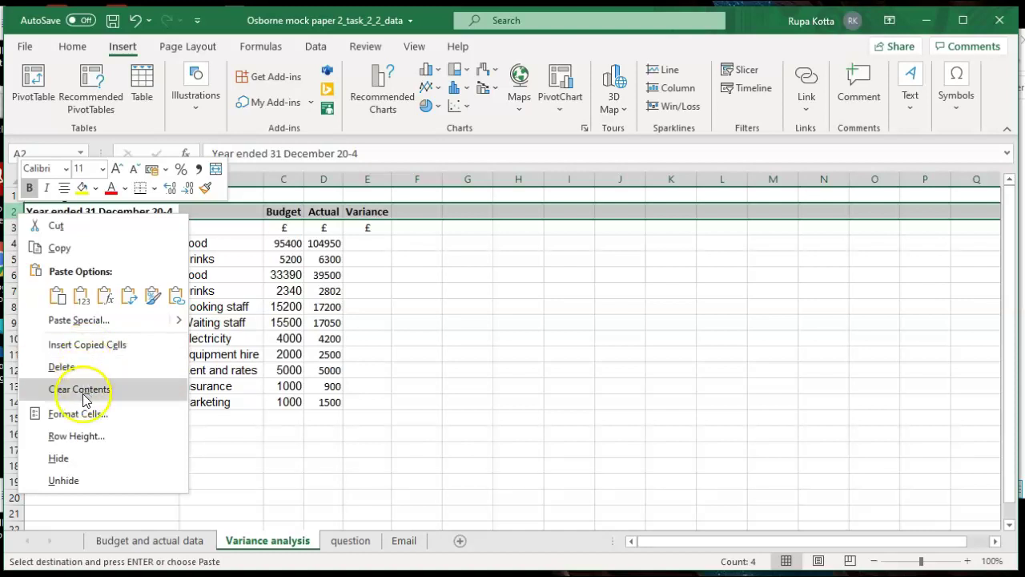
click(558, 340)
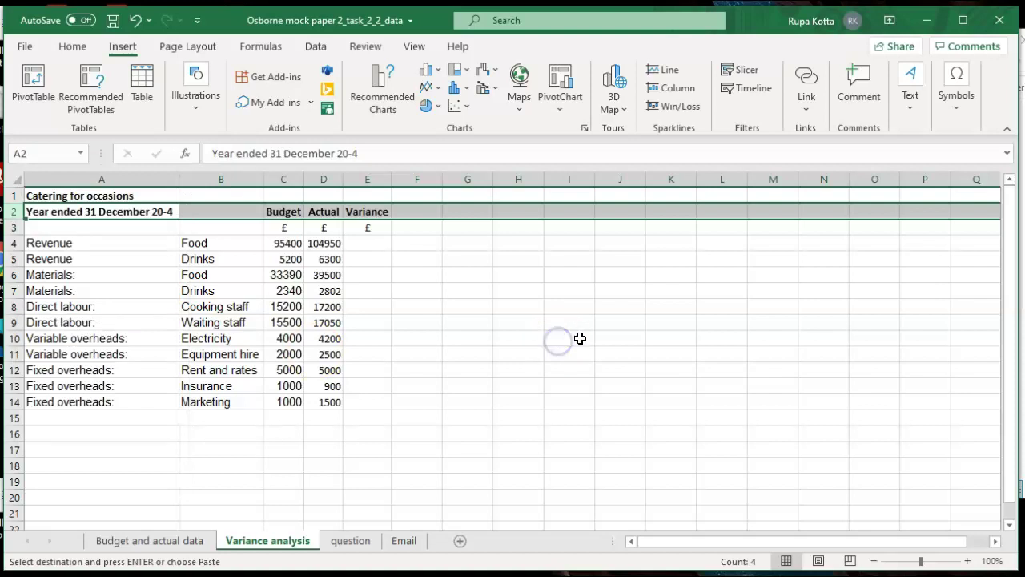
Step: Cancel the pending copy by clearing empty cell I10, and insert a blank row beneath row 2 on the Variance analysis sheet
click(580, 338)
right_click(580, 338)
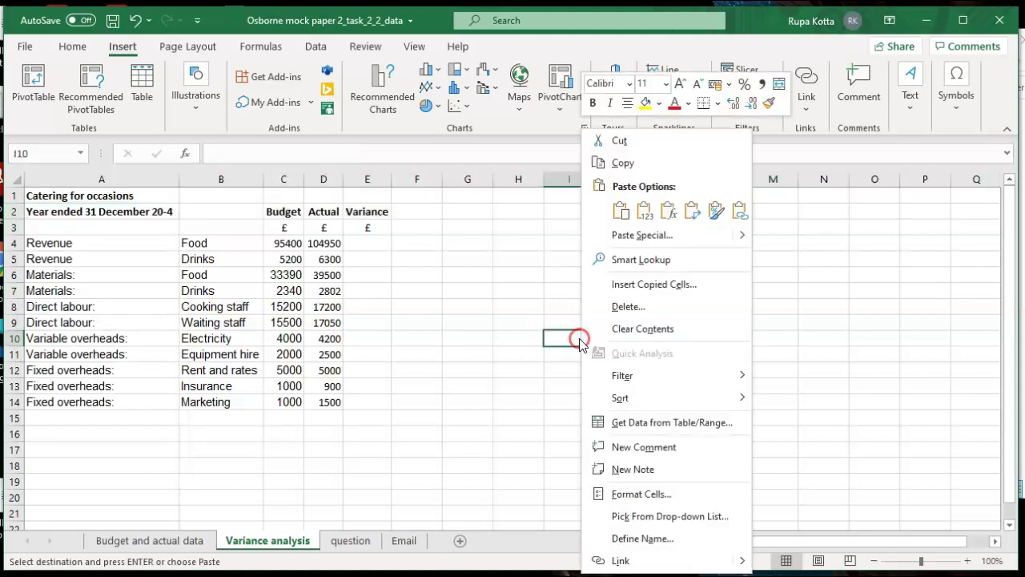
click(621, 330)
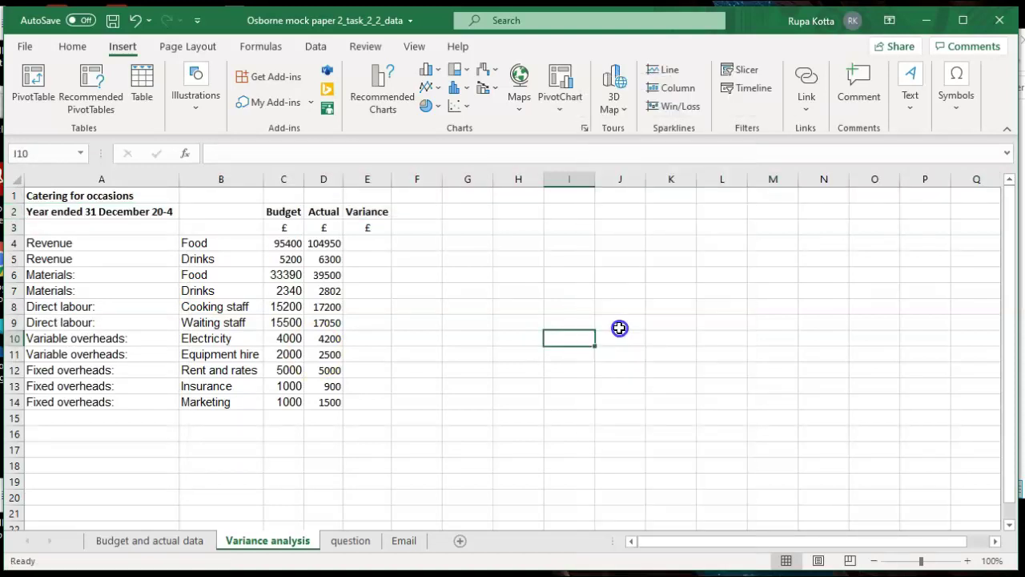
click(619, 328)
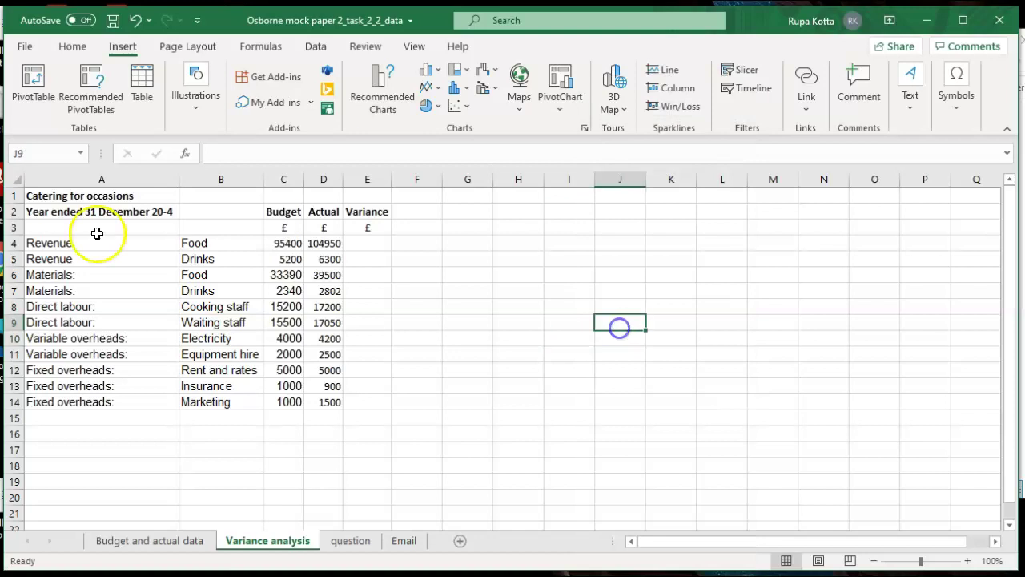
right_click(12, 228)
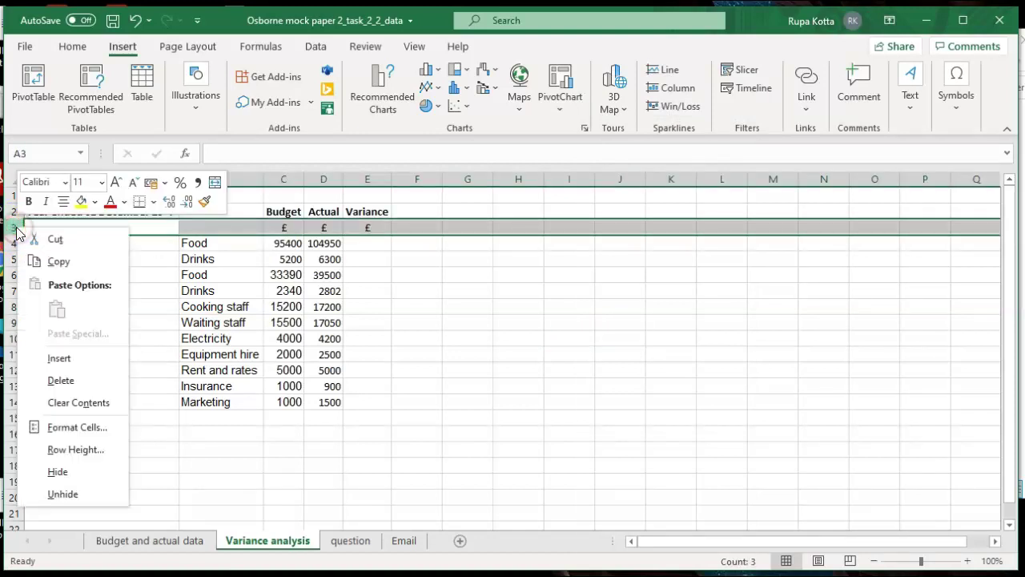
click(58, 362)
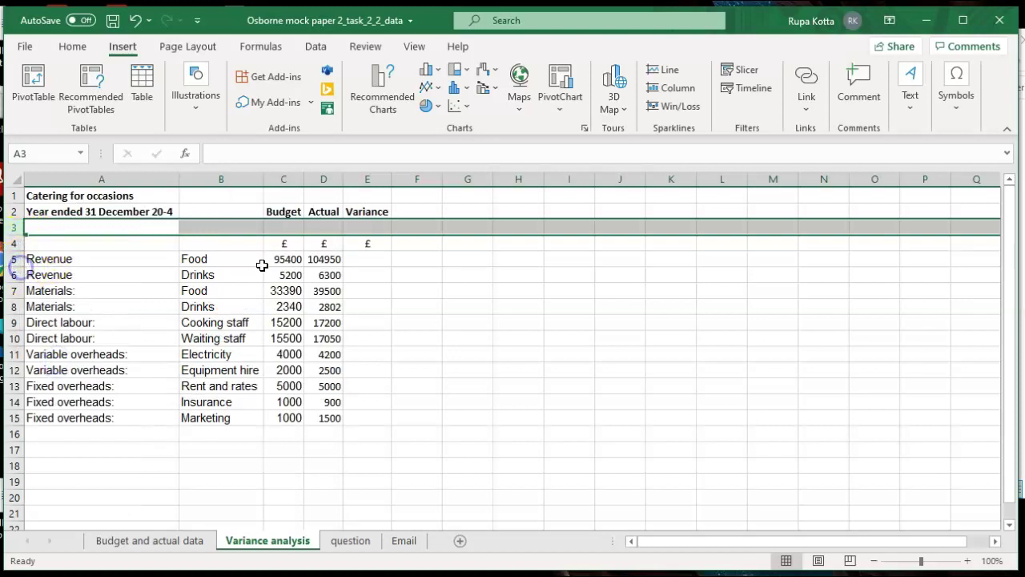
click(467, 290)
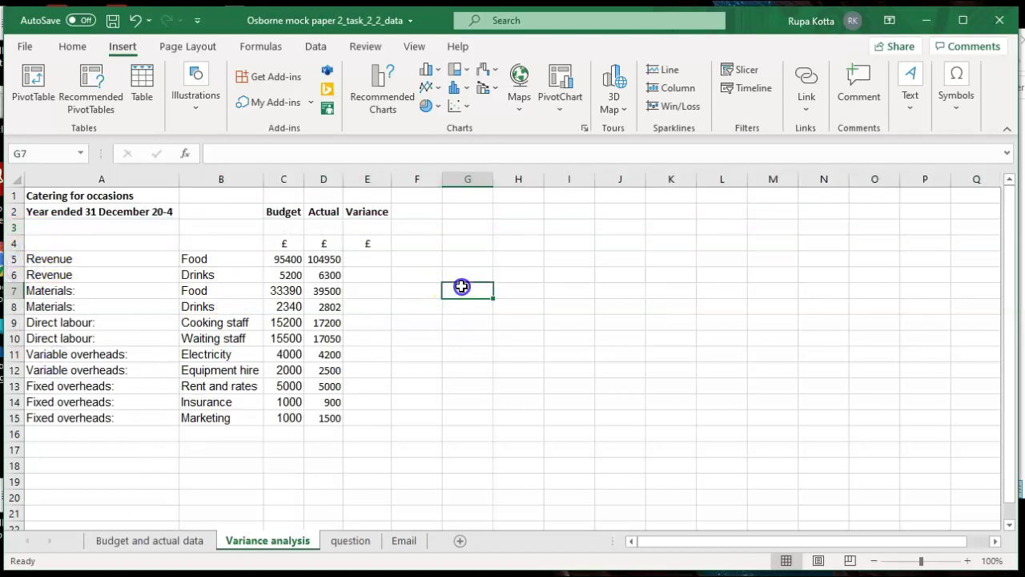
Step: Insert a blank row beneath row 4, directly above the first Revenue line
click(19, 259)
right_click(19, 260)
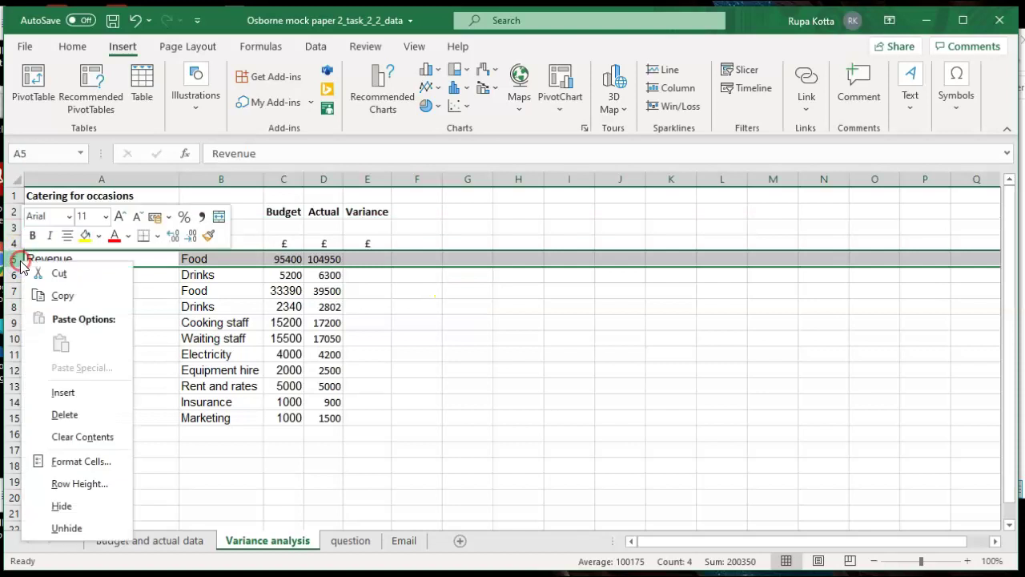
click(62, 393)
click(613, 321)
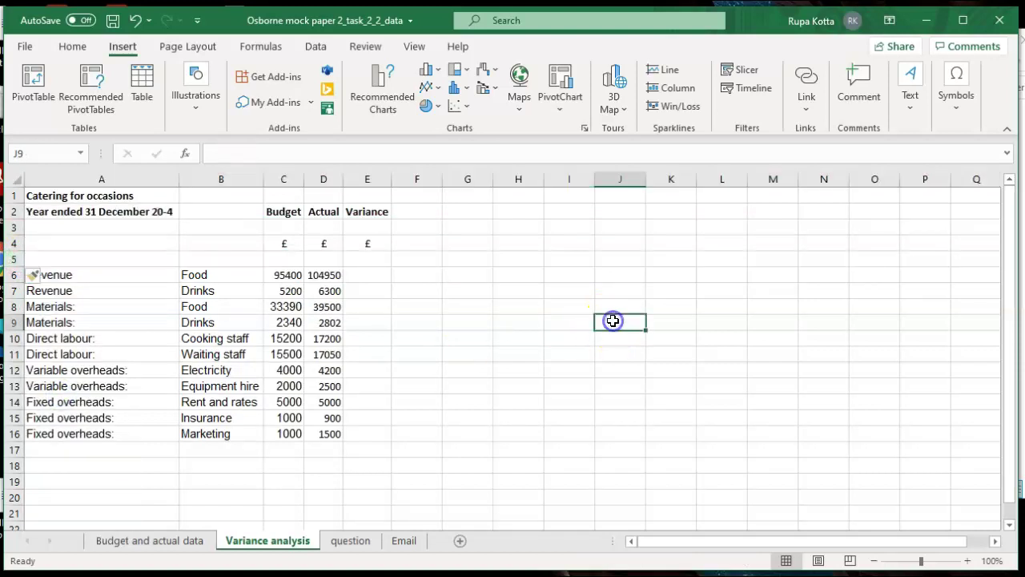
Step: Check the column F heading requirement on the question sheet and enter "percentage of budget" in F4 of the Variance analysis sheet
click(350, 541)
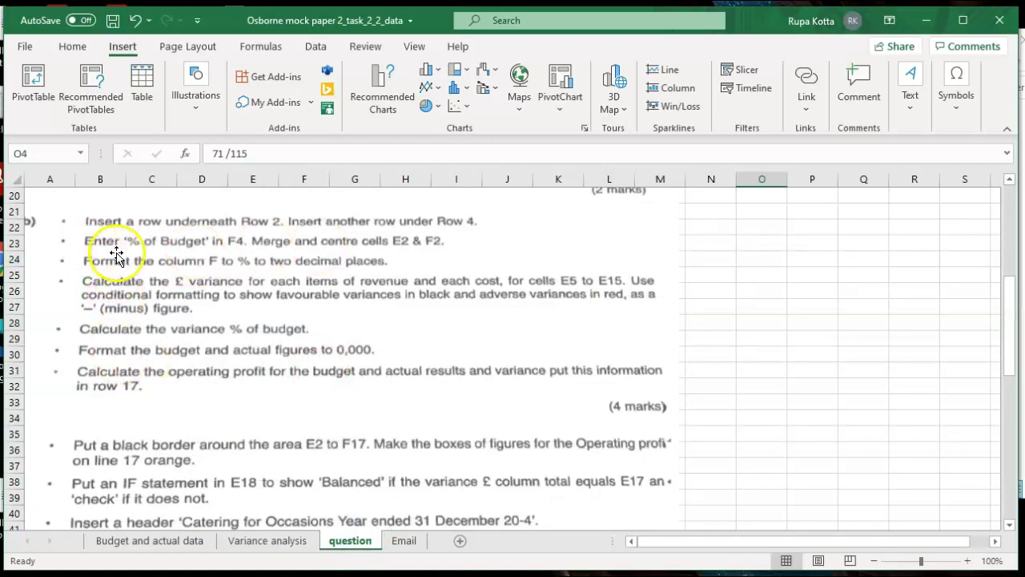
click(267, 538)
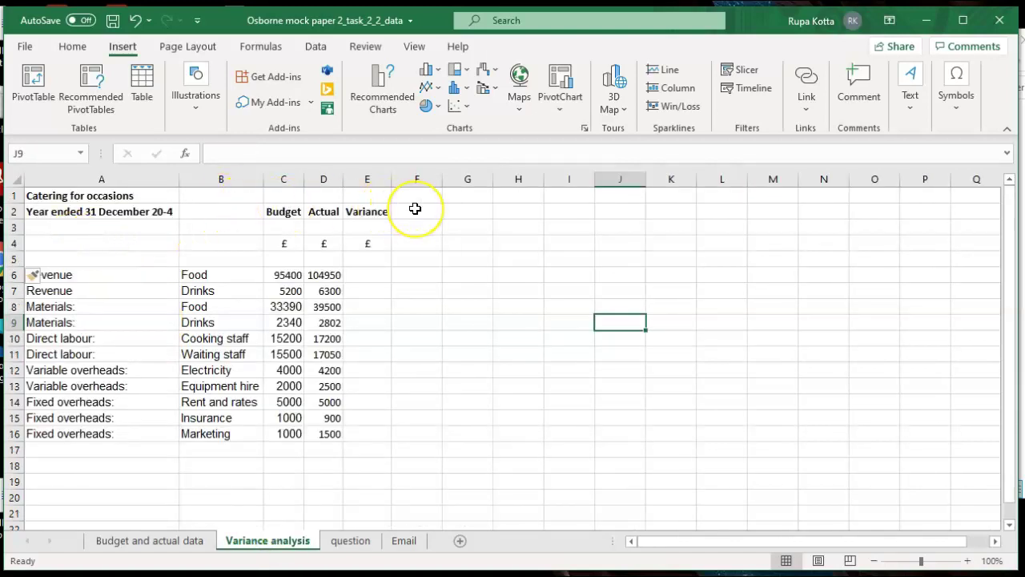
click(413, 245)
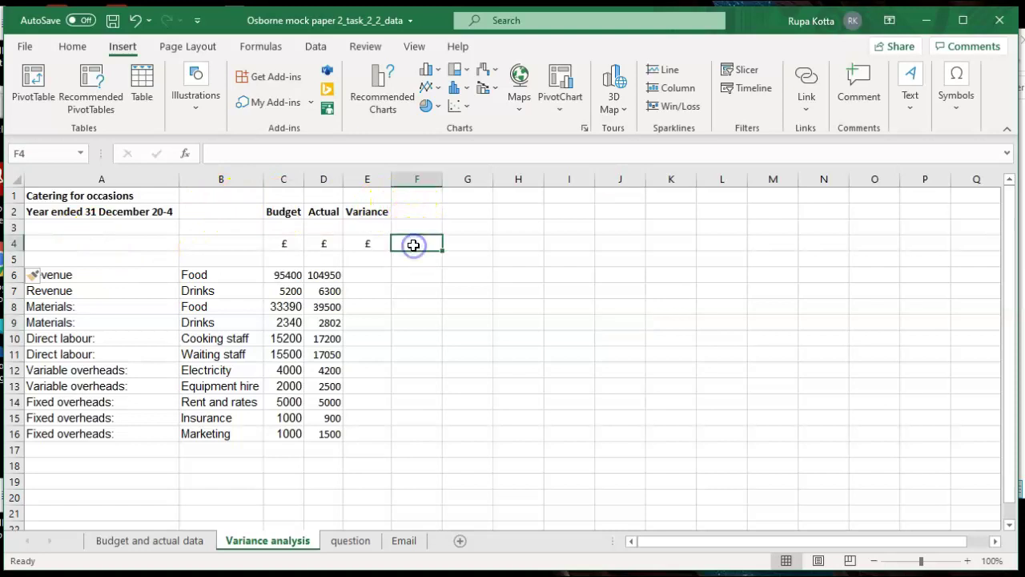
text(percentage of)
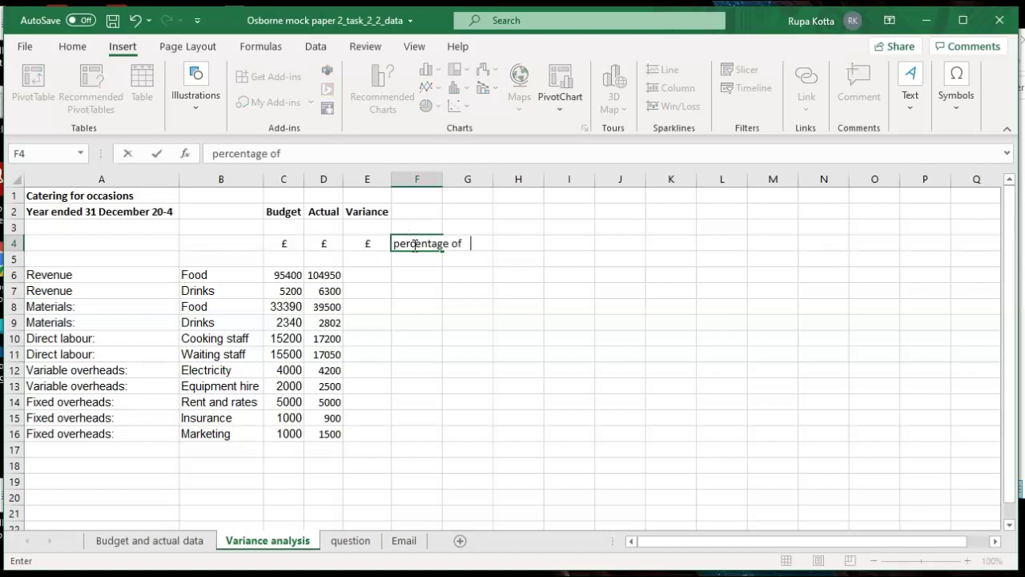
text( budget)
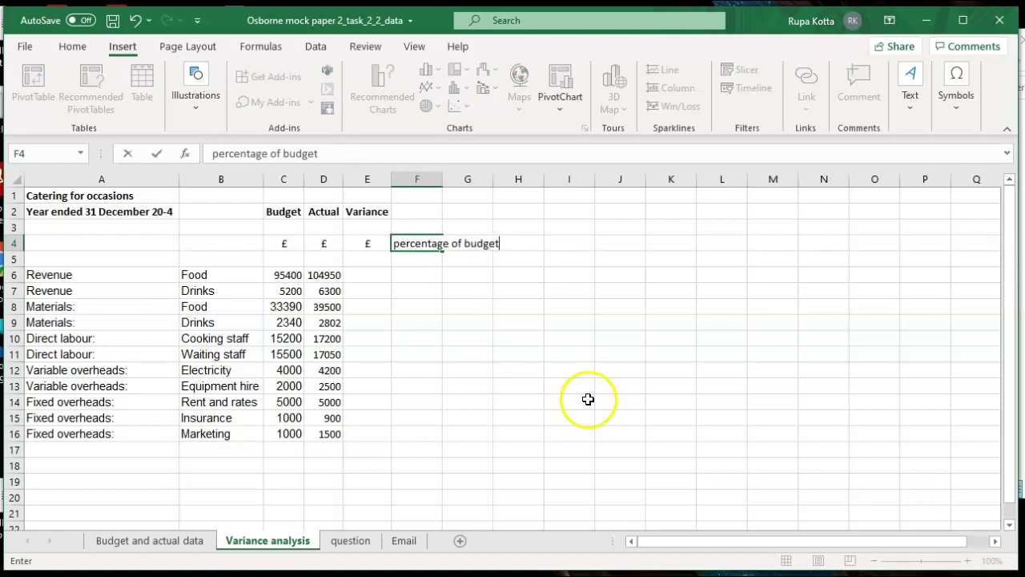
click(583, 401)
Step: Check the merge requirement on the question sheet, and merge and centre cells E2 and F2 on the Variance analysis sheet
click(351, 541)
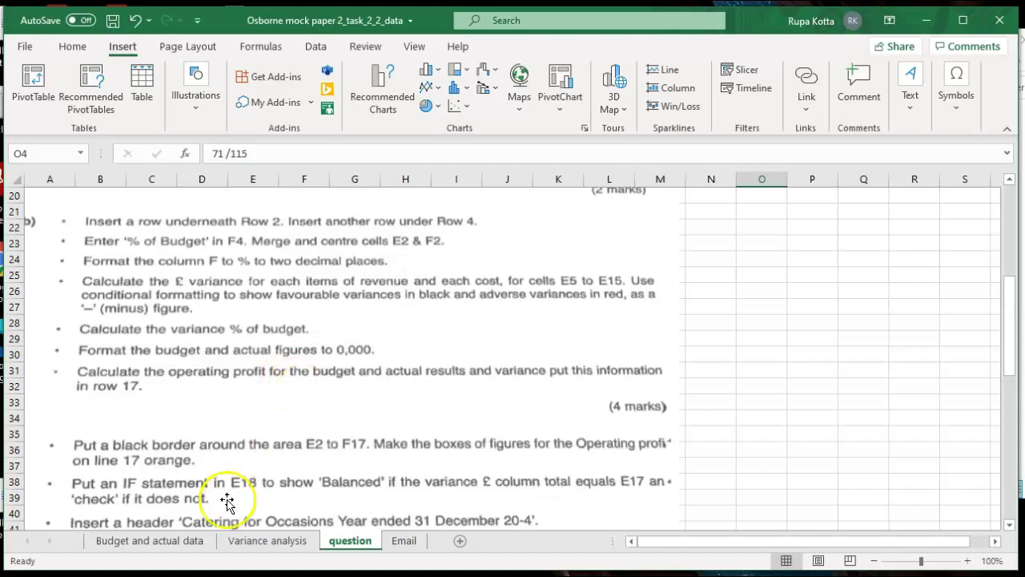
click(234, 543)
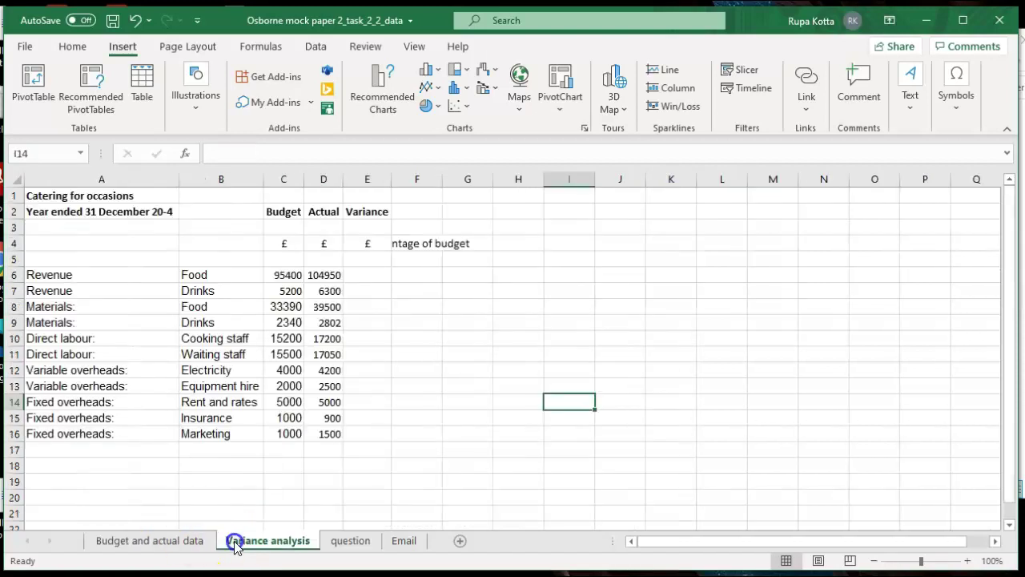
click(377, 195)
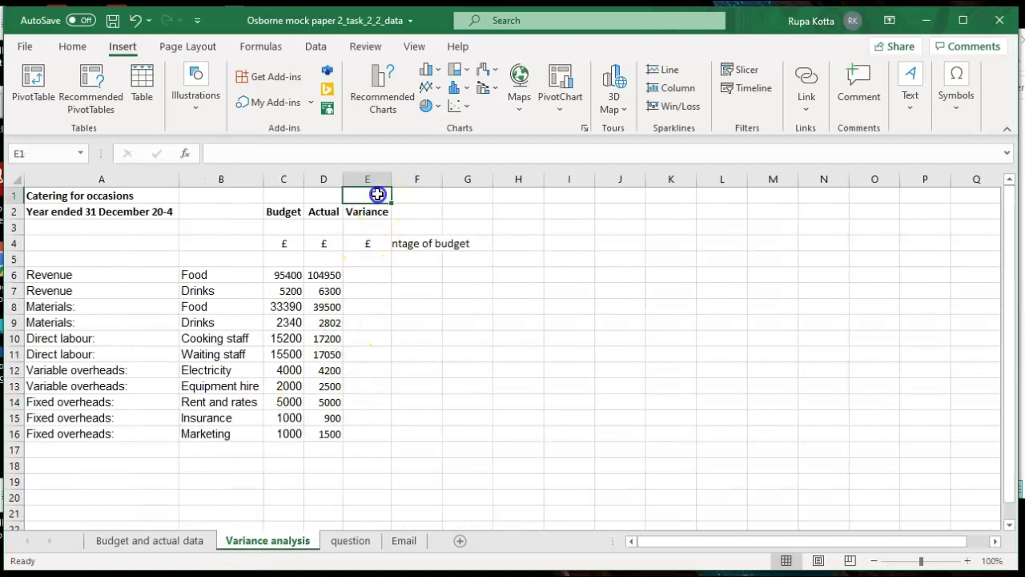
click(375, 213)
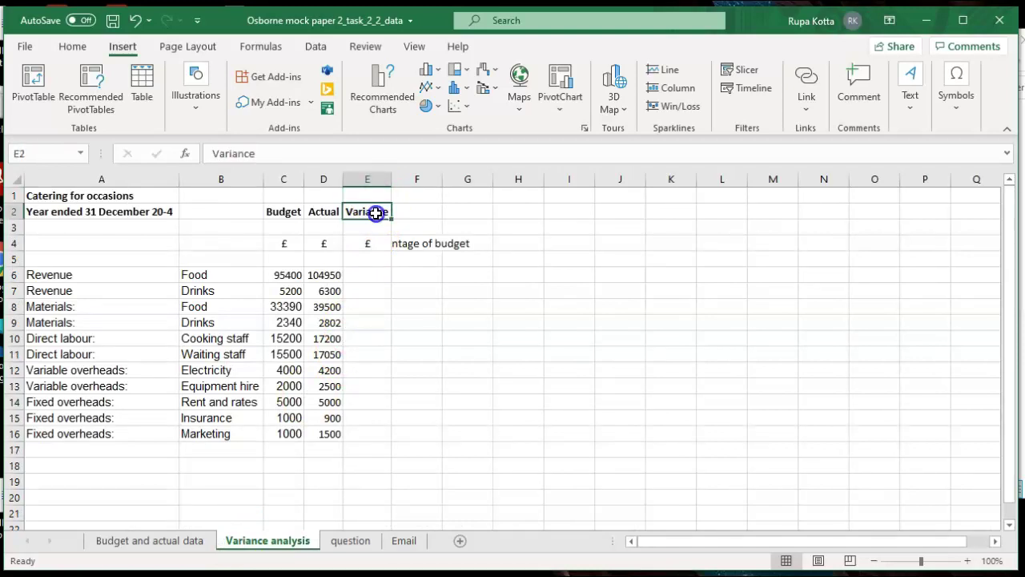
drag(376, 213, 404, 213)
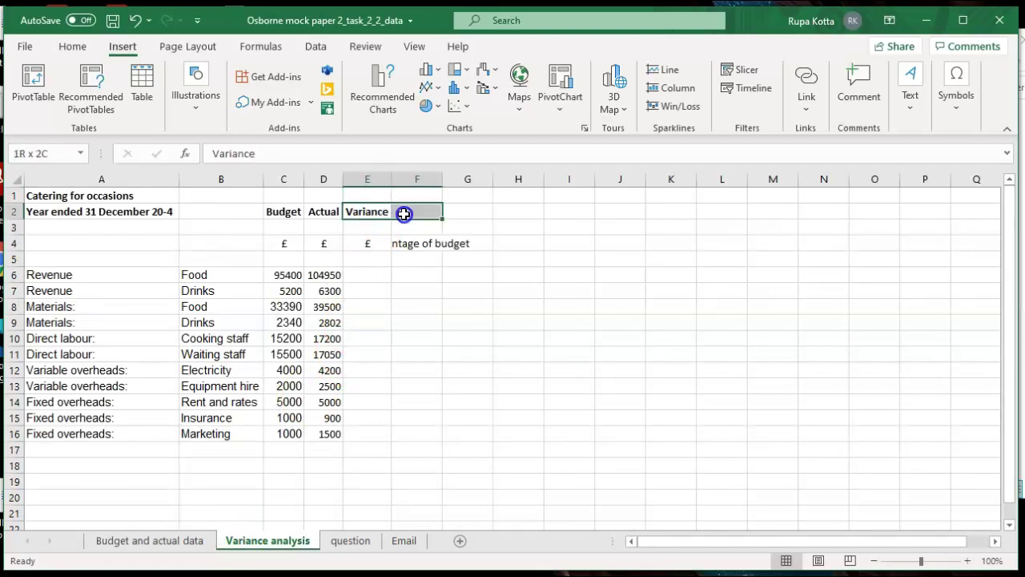
click(71, 48)
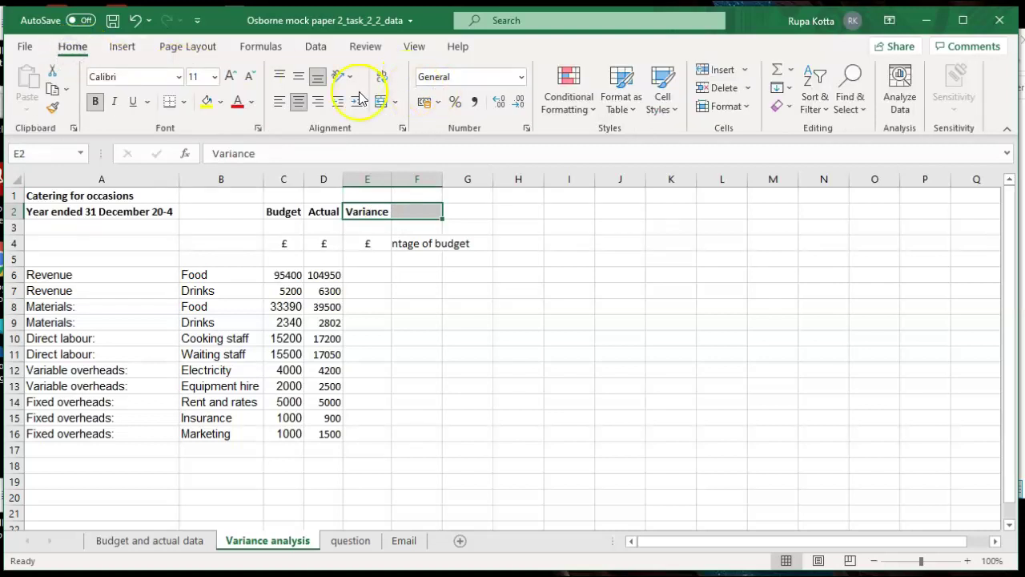
click(381, 102)
click(469, 319)
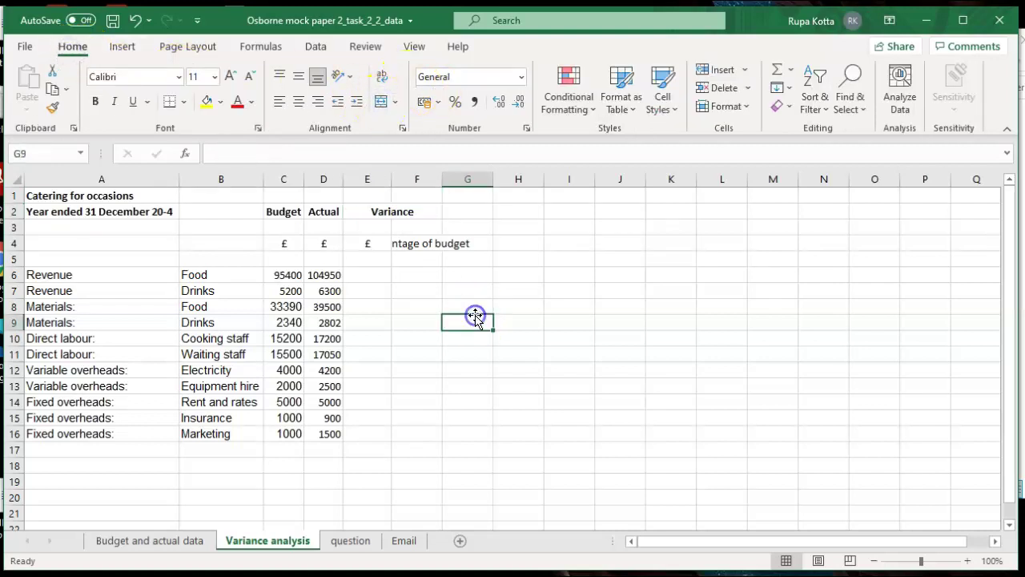
Step: Left-align the heading in F4 so its full text can be read
click(417, 245)
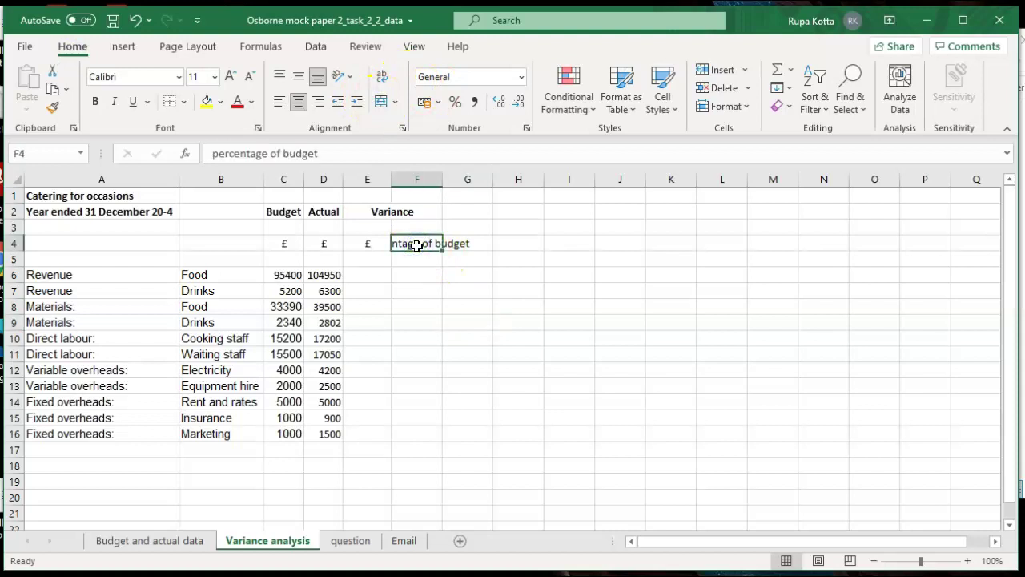
click(278, 101)
click(497, 389)
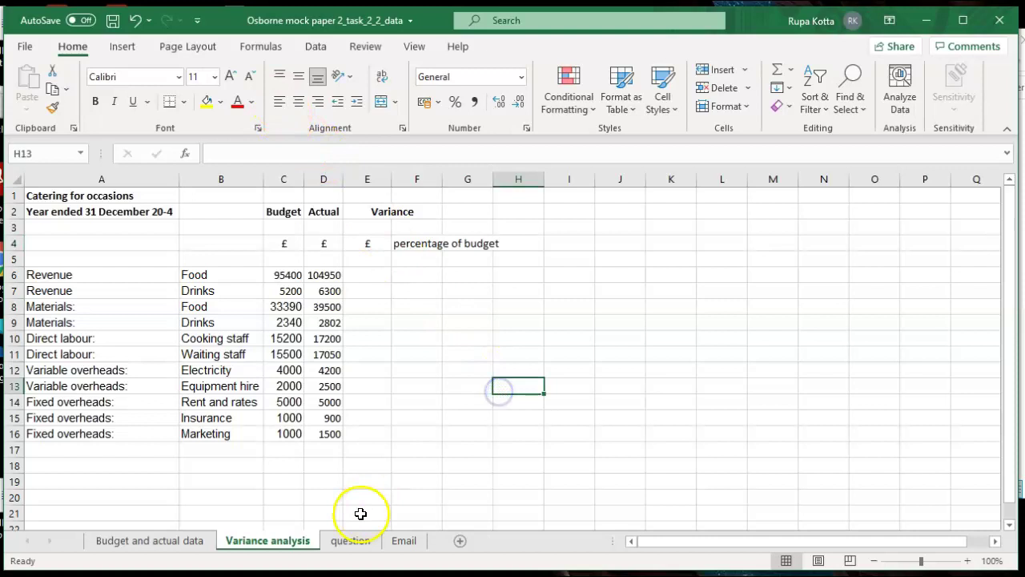
Step: Check the column F format requirement and format F6:F16 on the Variance analysis sheet as Percentage with 2 decimal places
click(361, 544)
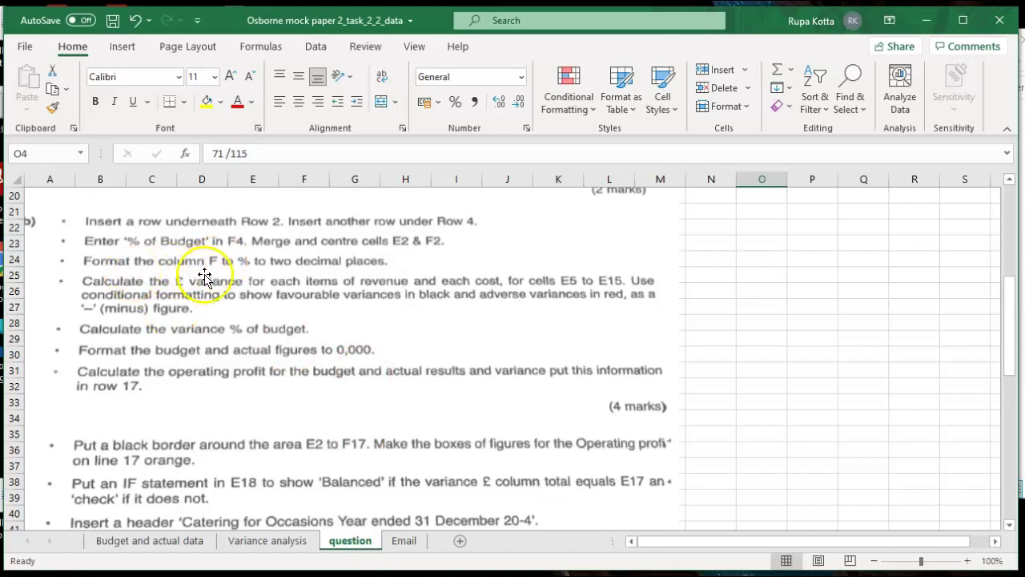
click(258, 542)
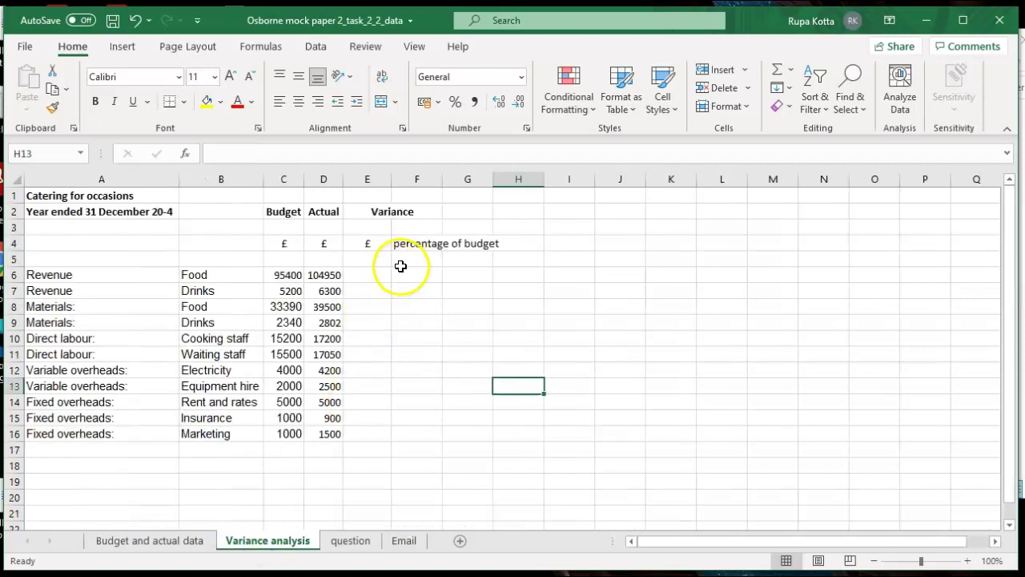
drag(404, 272, 417, 430)
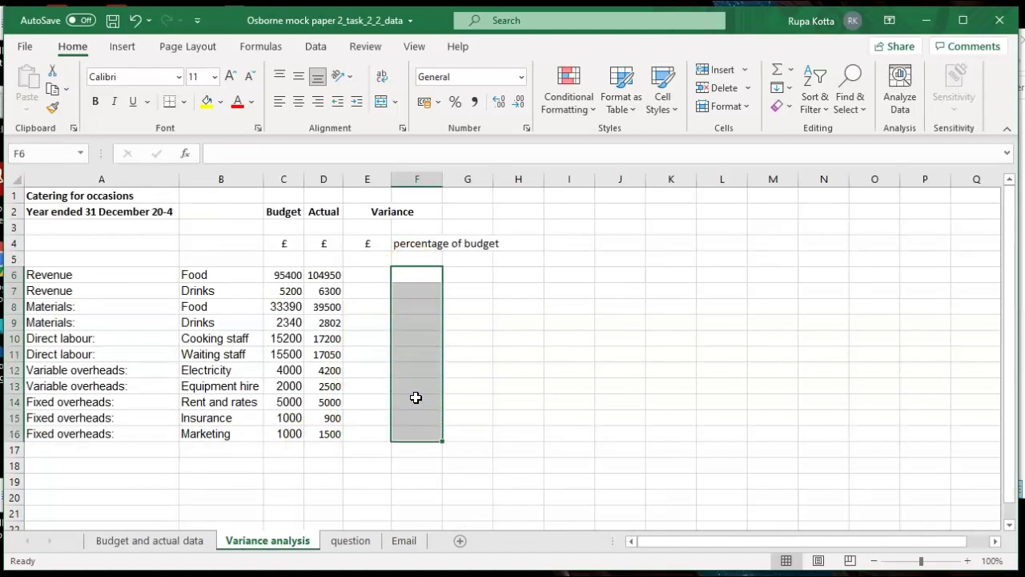
right_click(416, 397)
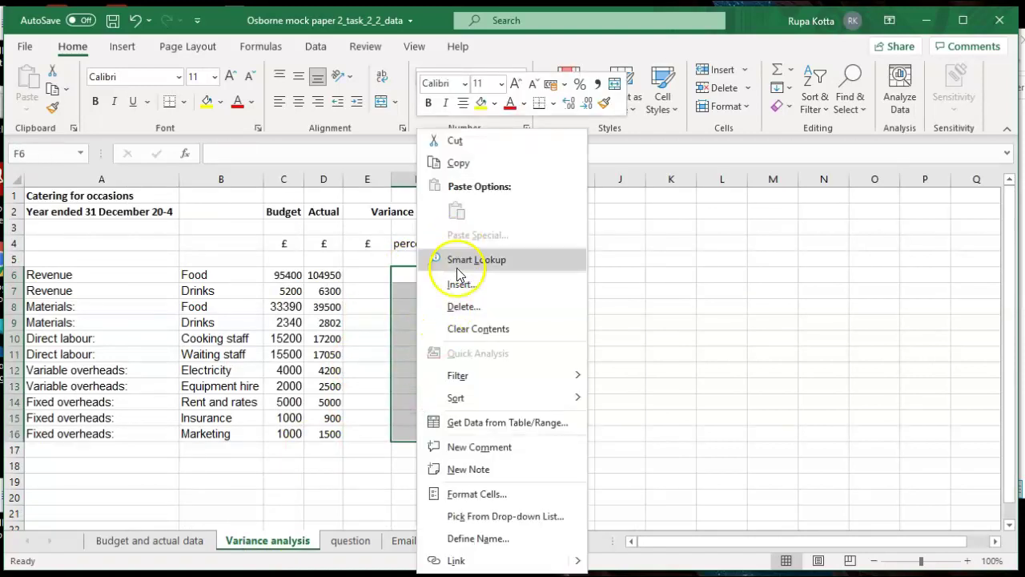
click(478, 494)
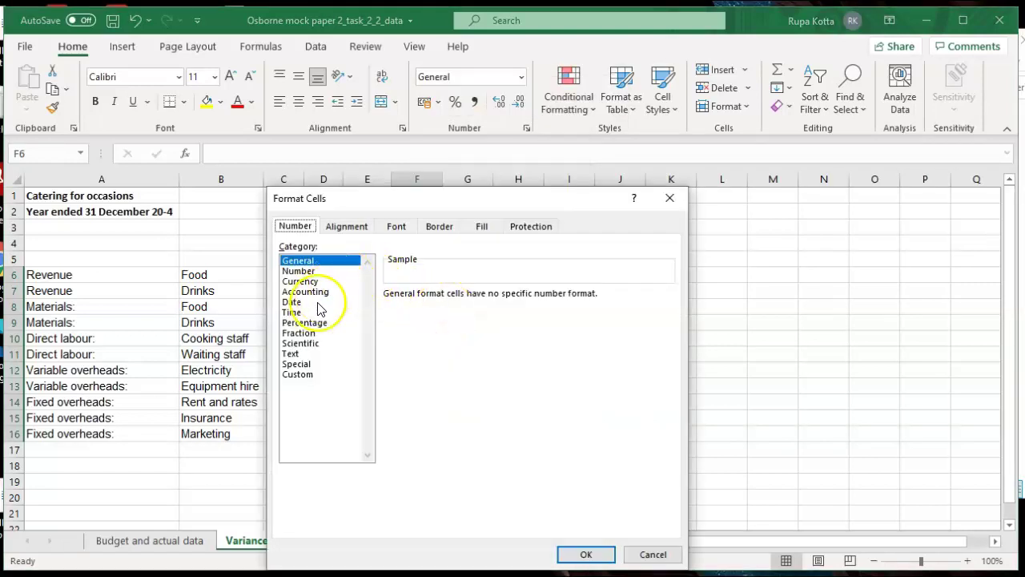
click(309, 322)
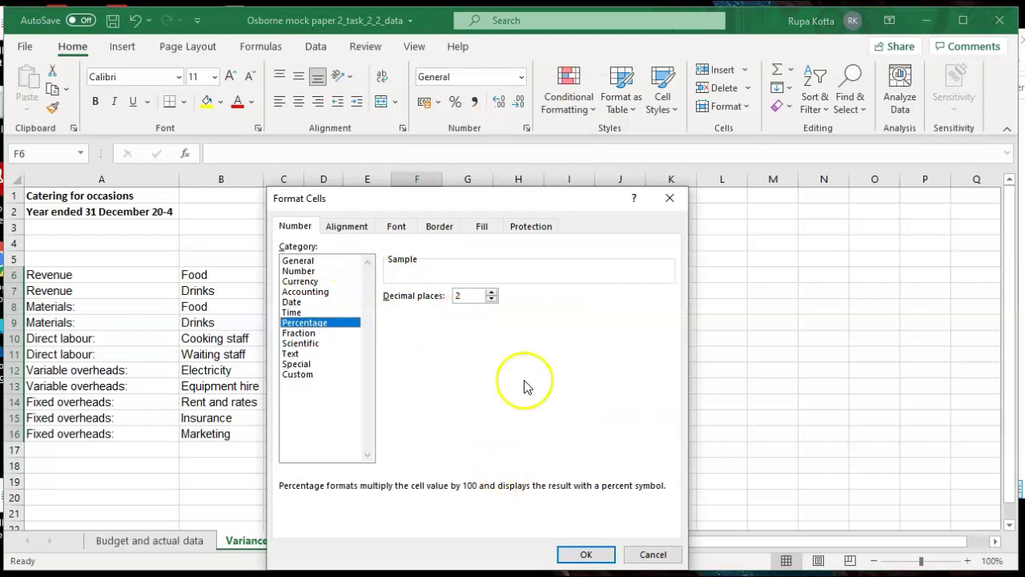
click(586, 554)
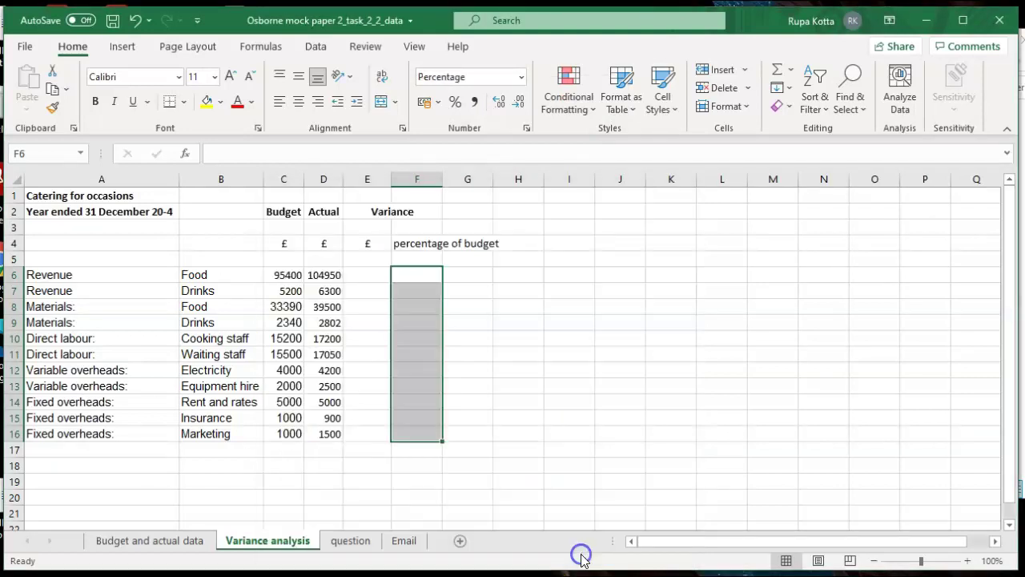
click(615, 326)
Step: Check the £ variance requirement on the question sheet and calculate the Food revenue variance in E6 of Variance analysis as =D6-C6
click(344, 539)
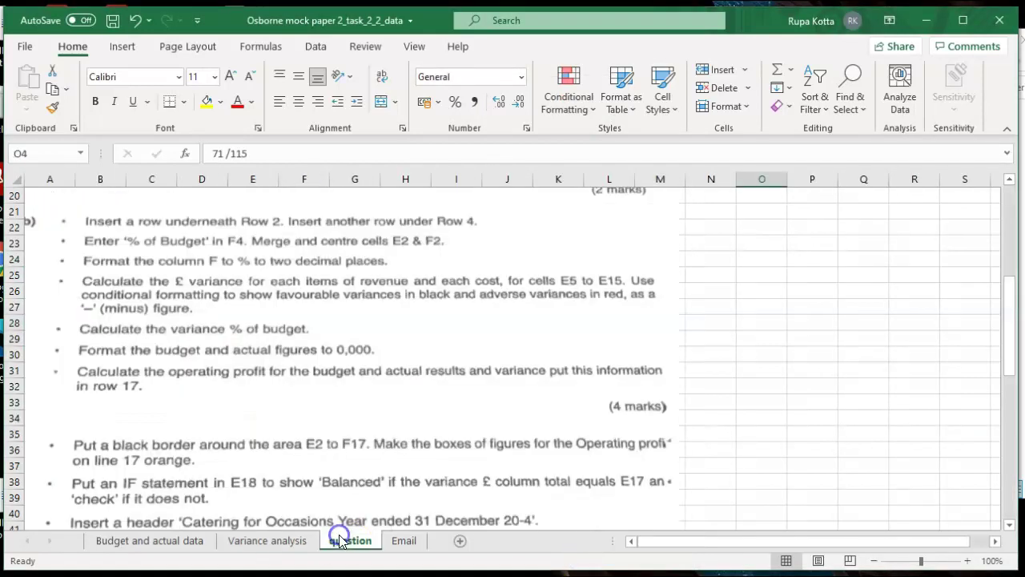
drag(1007, 314, 1009, 286)
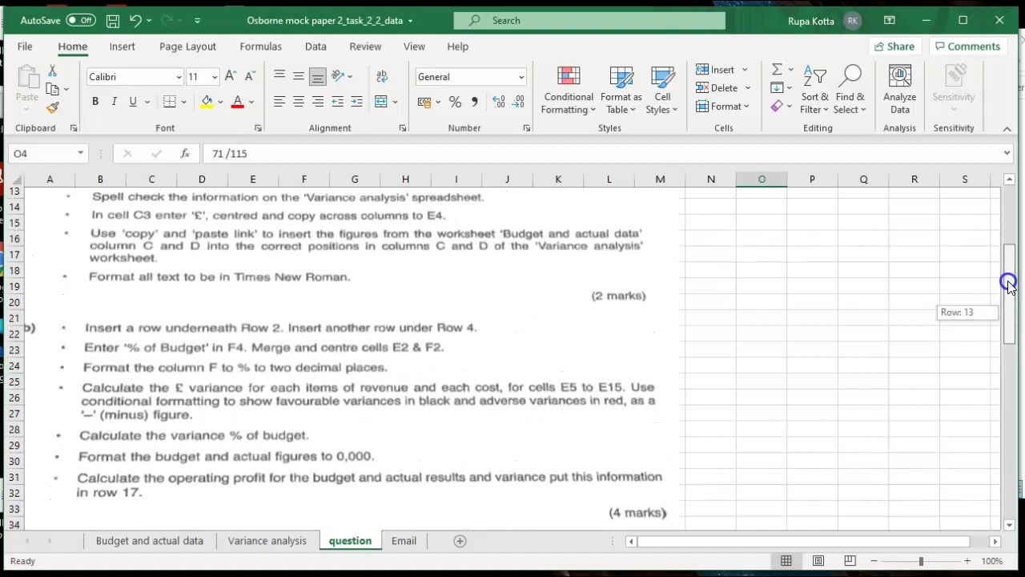
drag(1008, 286, 1009, 311)
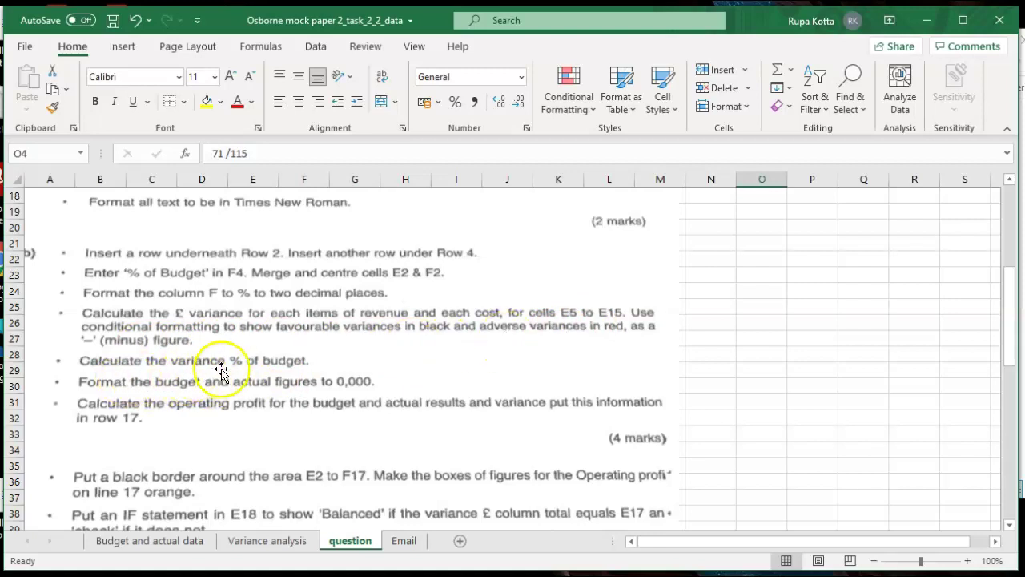
click(267, 541)
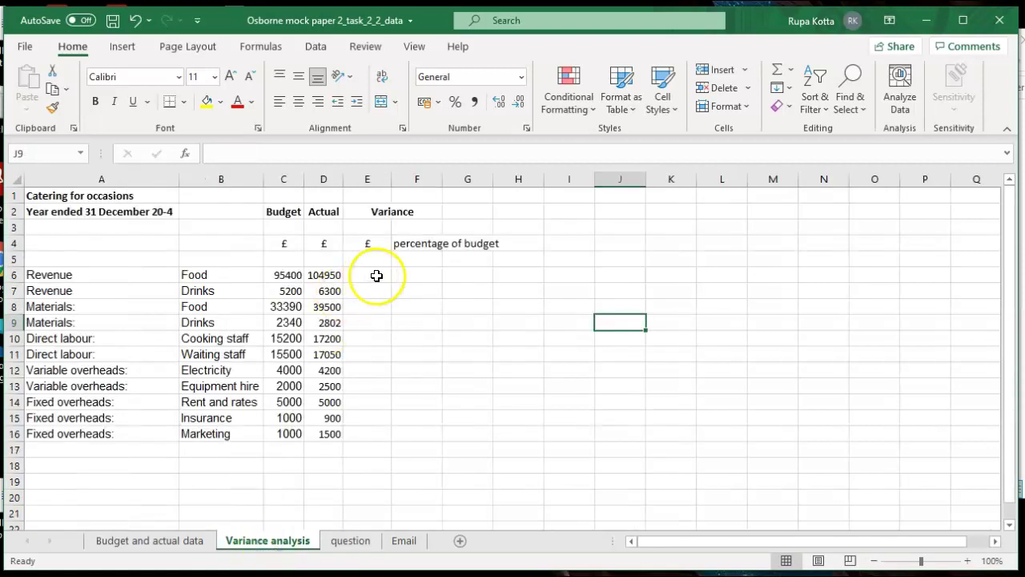
click(376, 276)
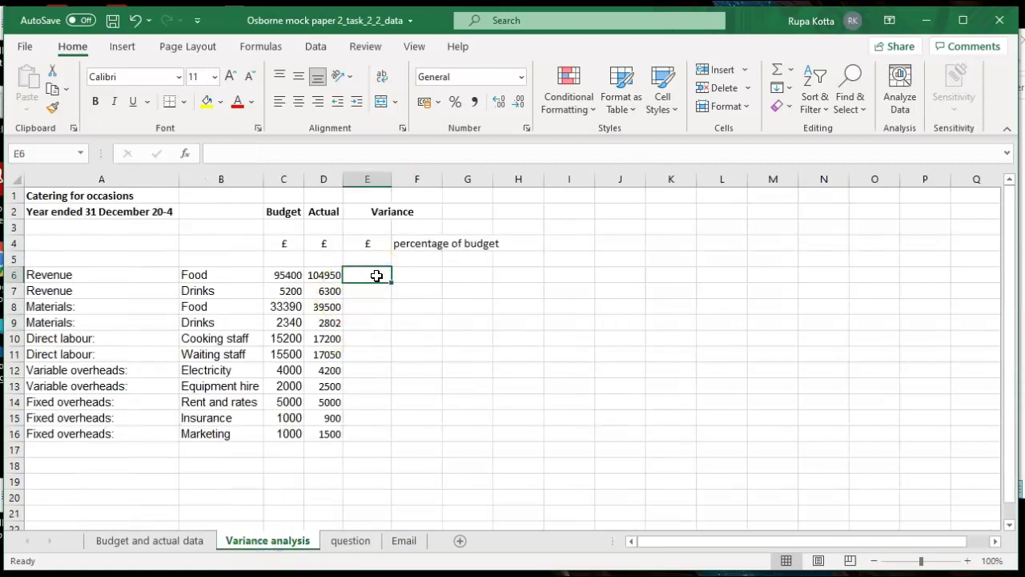
text(=)
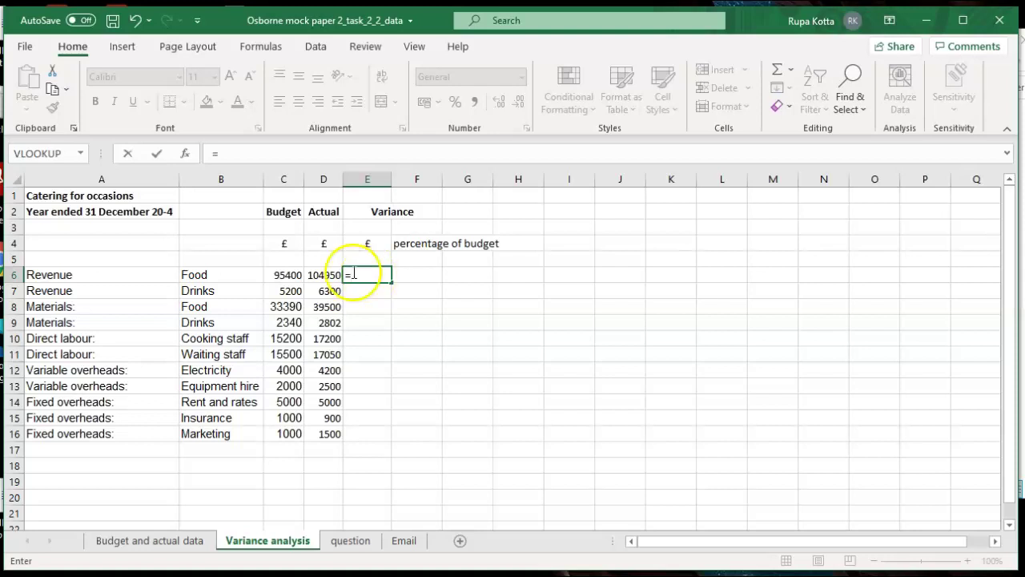
click(323, 275)
text(-)
click(290, 275)
key(Return)
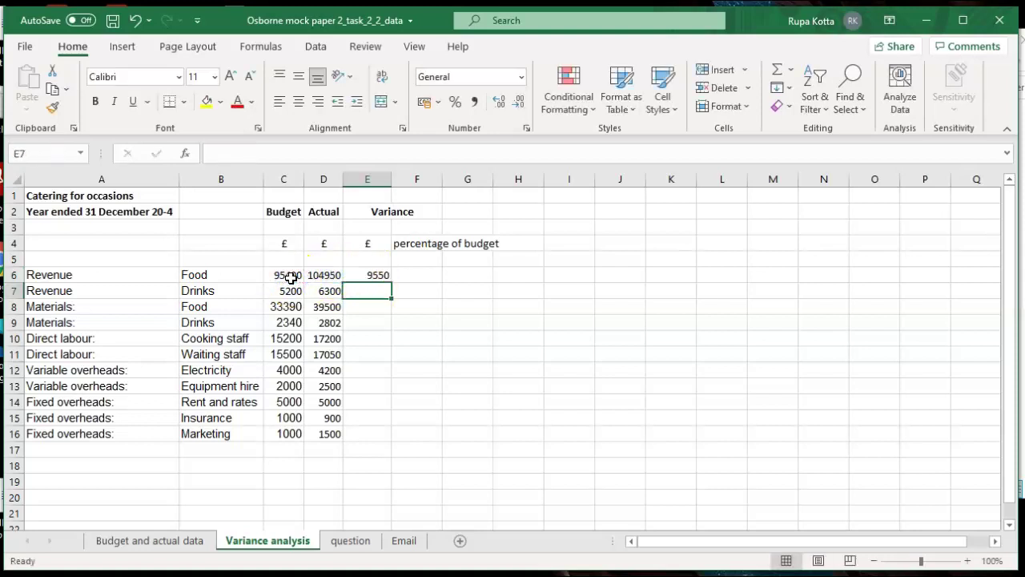
Step: Calculate the Drinks revenue variance in E7 as =C7-D7 and fill the formula down to E16
text(=)
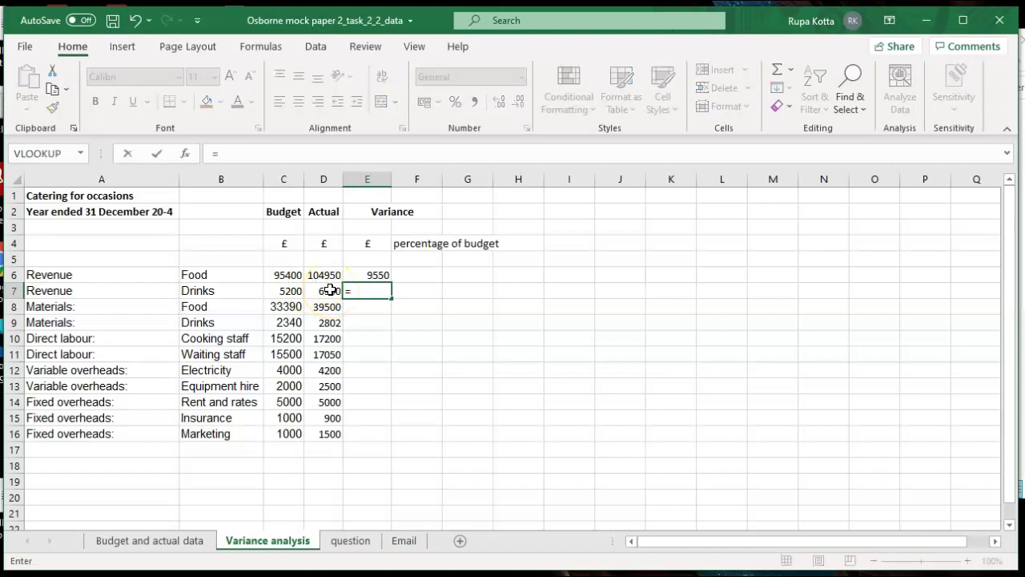
click(290, 292)
text(-)
click(324, 292)
key(Return)
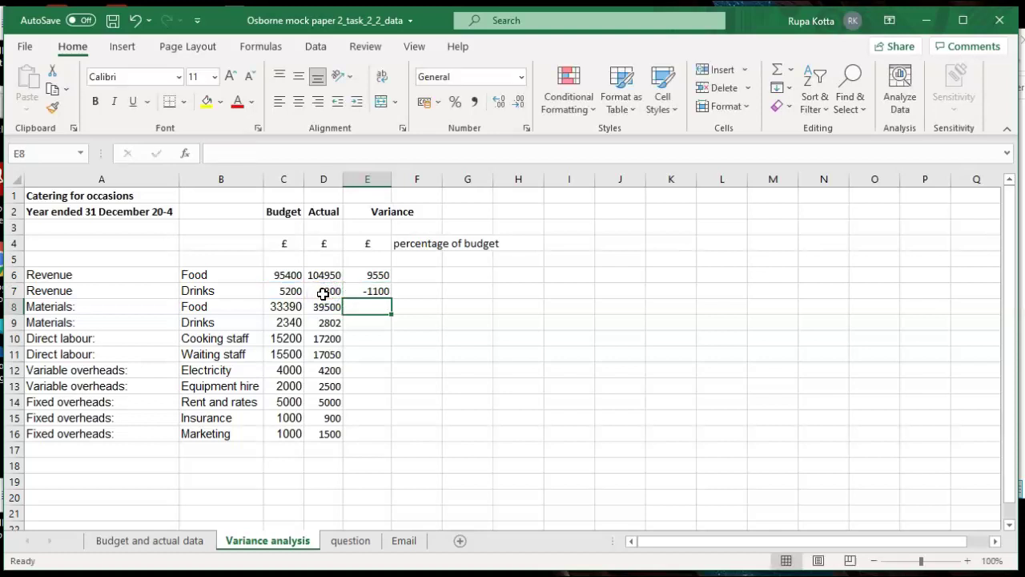
click(367, 291)
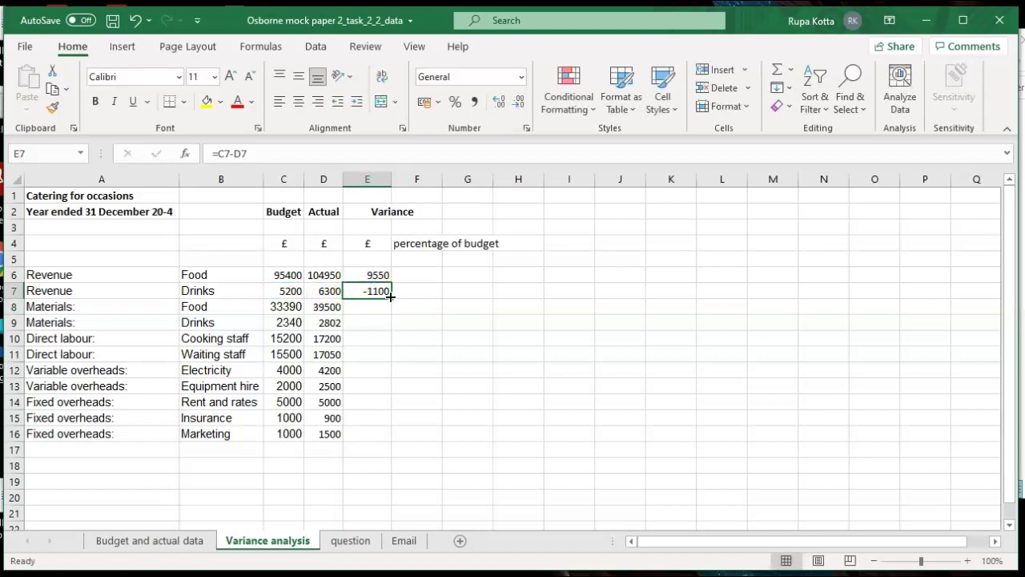
double_click(390, 296)
click(503, 400)
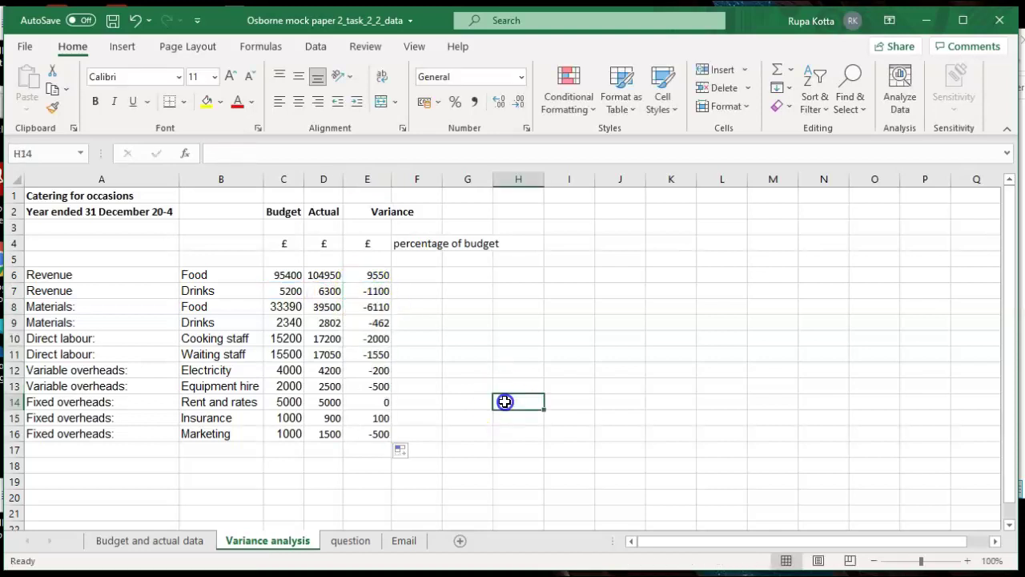
Step: Create a conditional formatting rule for E6:E16 that formats only cells with a value less than 0
drag(377, 275, 376, 433)
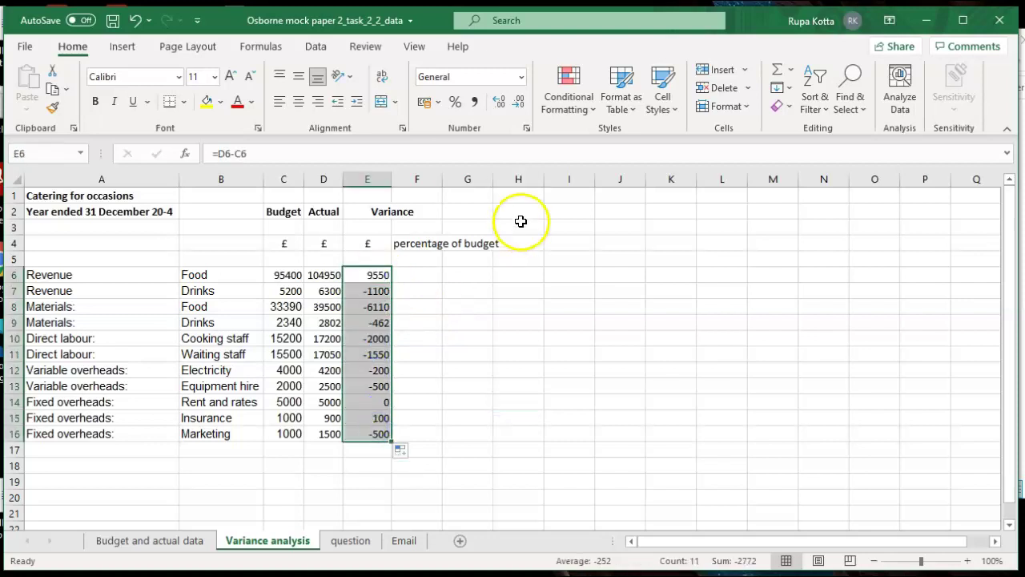
click(568, 109)
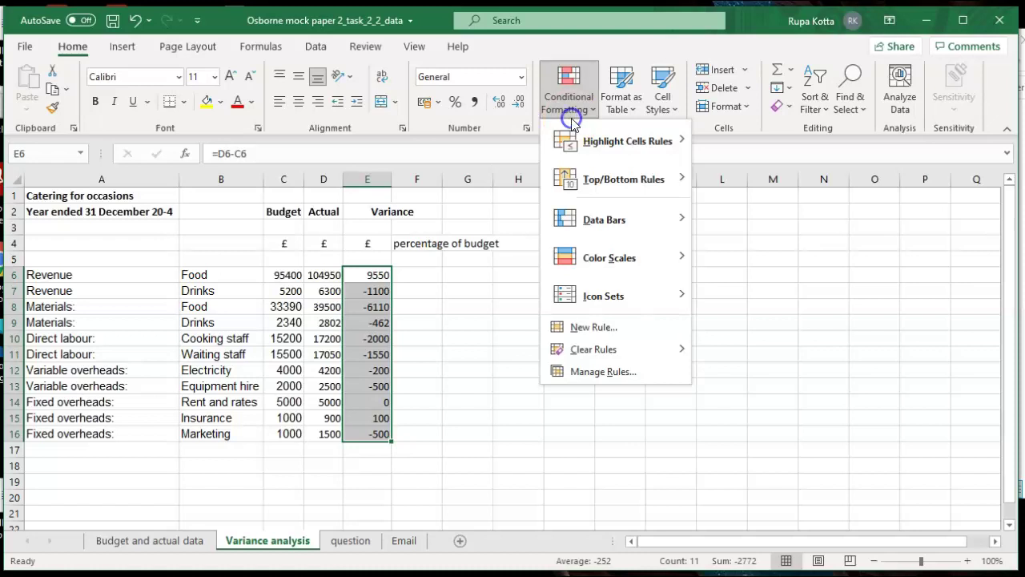
click(599, 327)
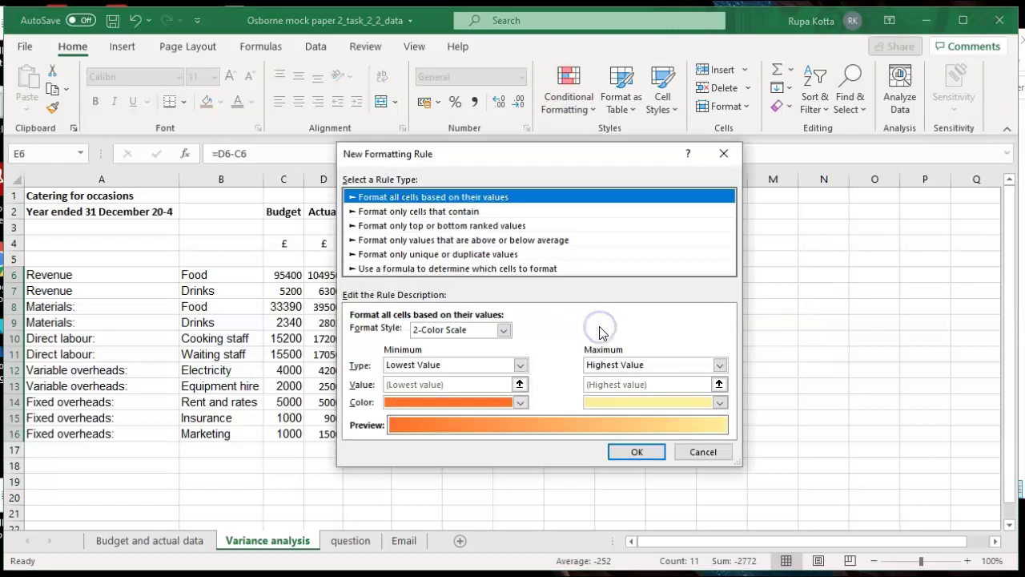
click(457, 211)
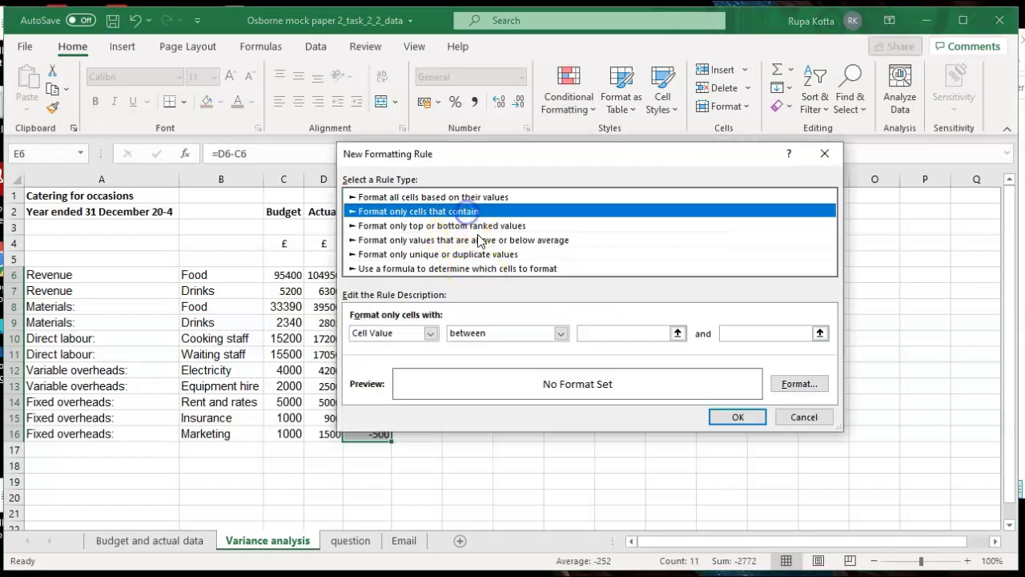
click(561, 333)
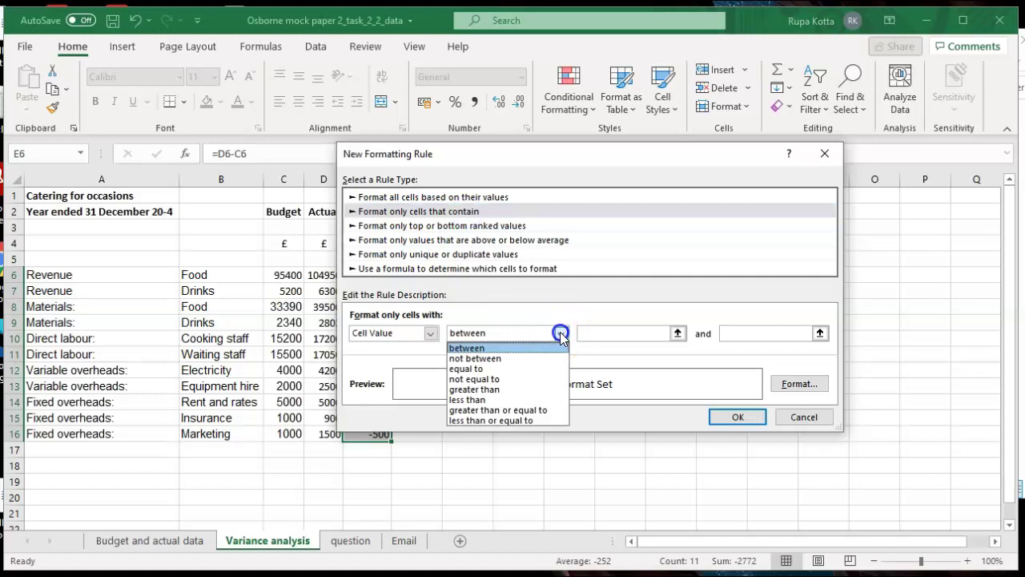
click(532, 400)
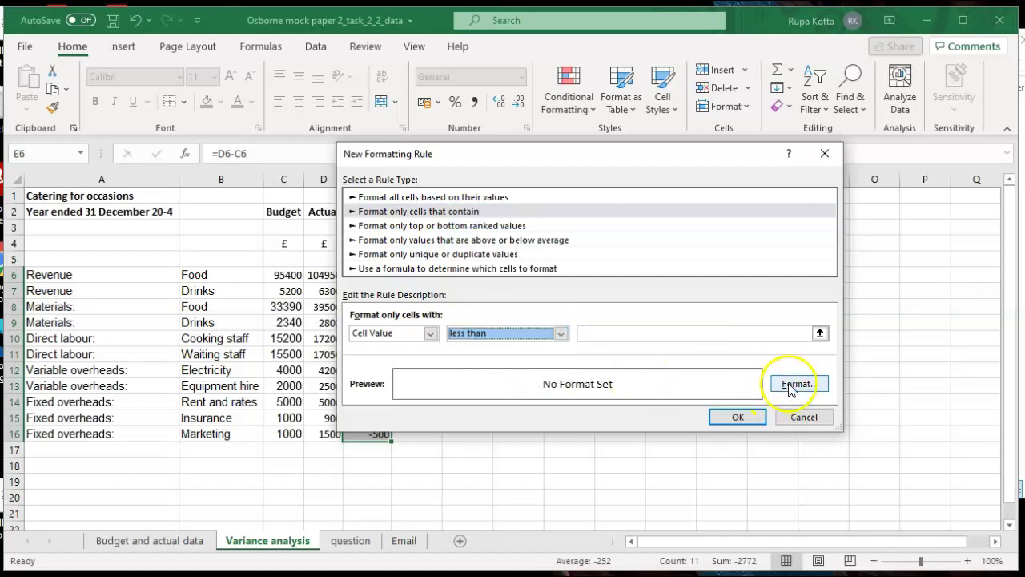
click(699, 337)
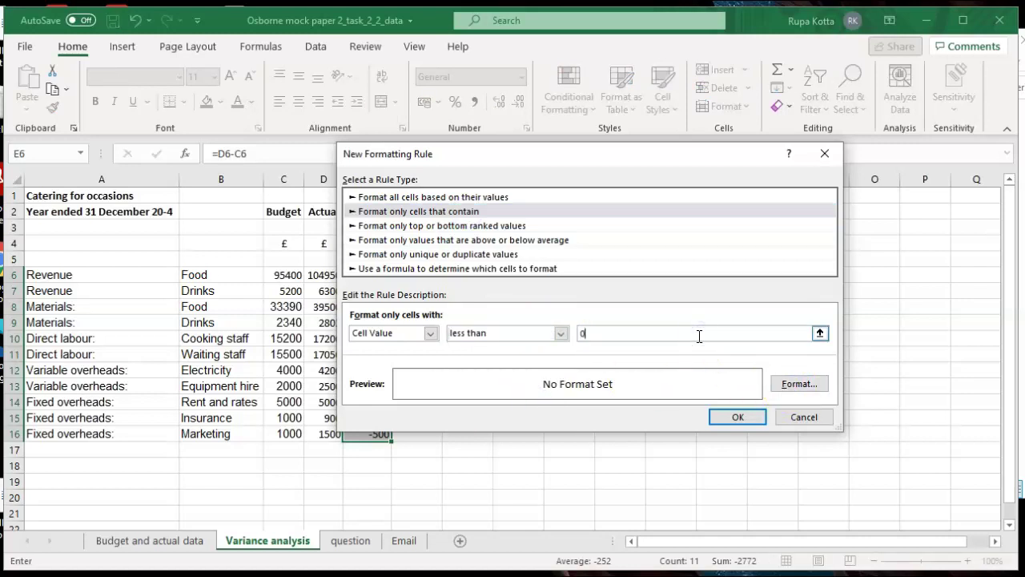
text(0)
Step: Set the less-than-0 rule's font colour to standard red and apply the rule to E6:E16
click(790, 384)
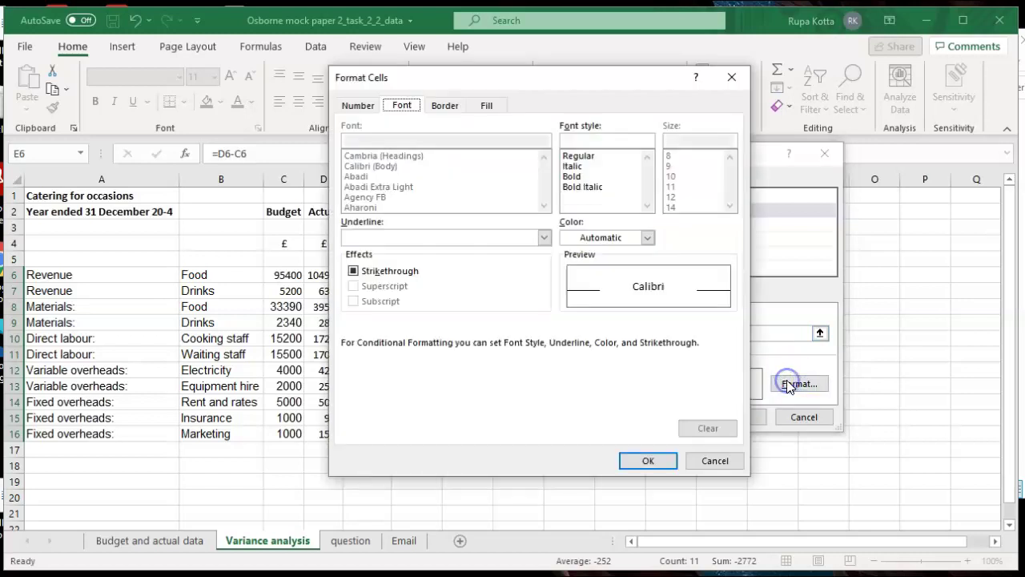
click(648, 237)
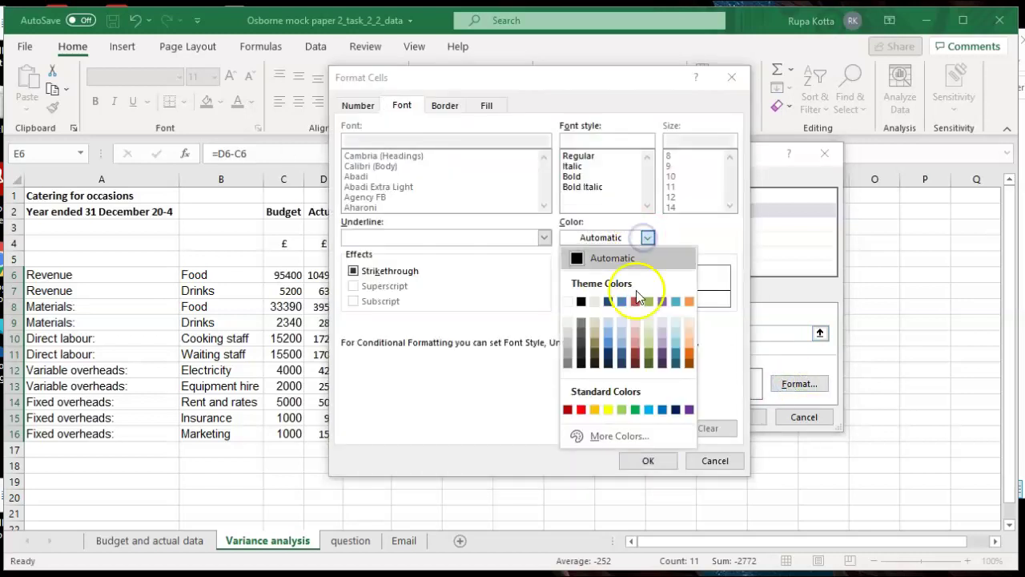
click(581, 410)
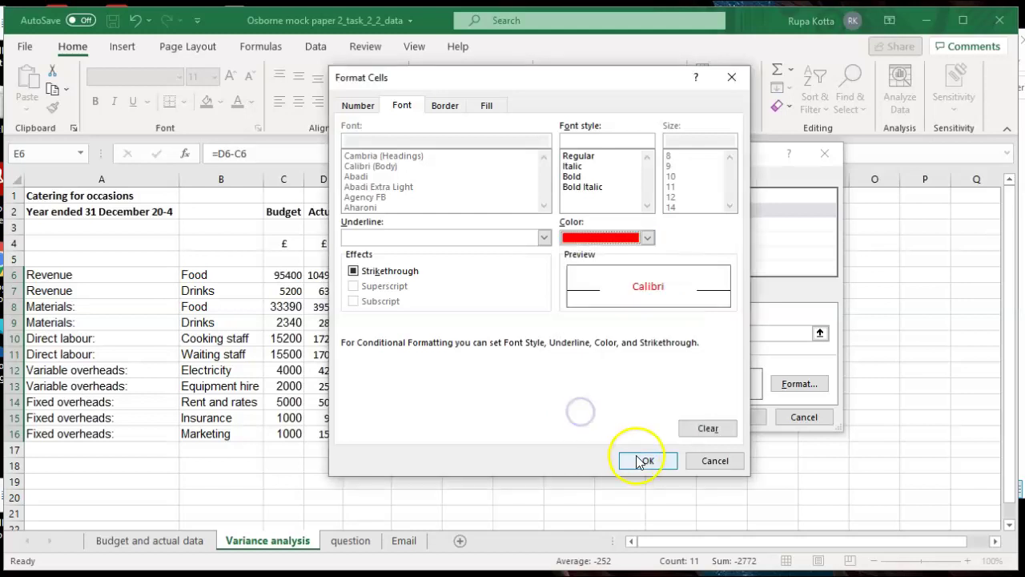
click(645, 461)
click(736, 417)
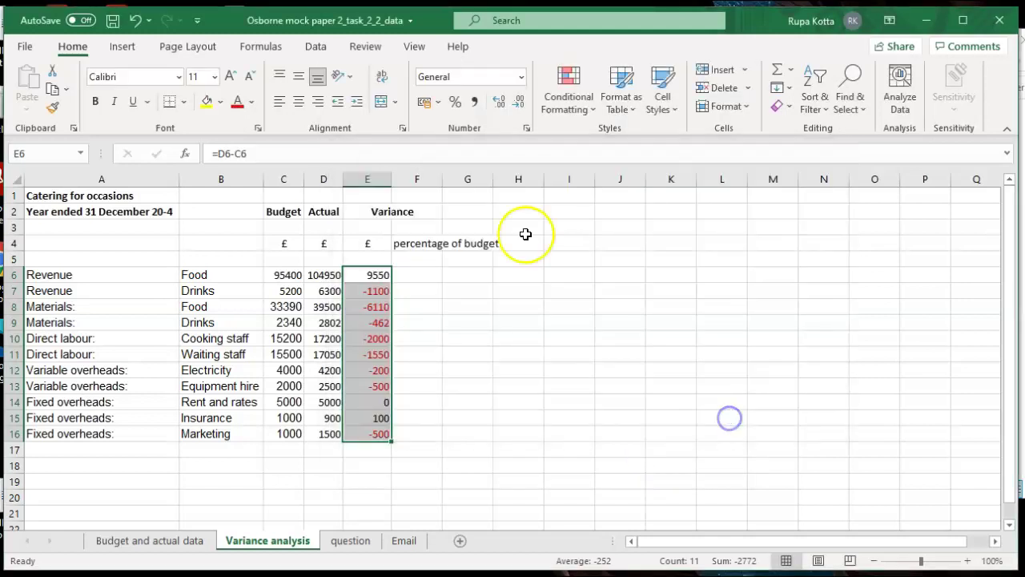
Step: Create a second conditional formatting rule for E6:E16 that formats only cells with a value greater than 0
click(571, 109)
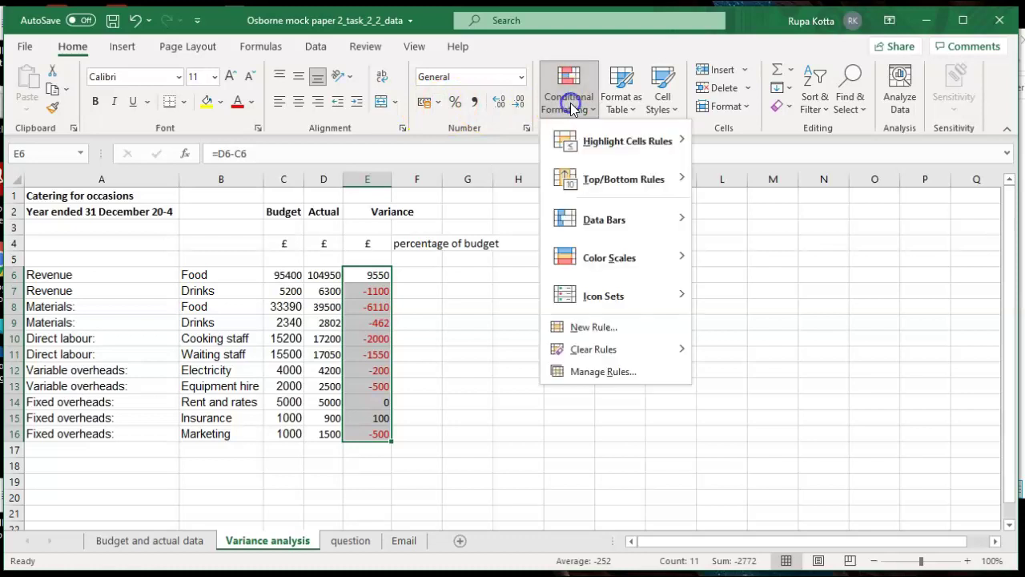
click(593, 328)
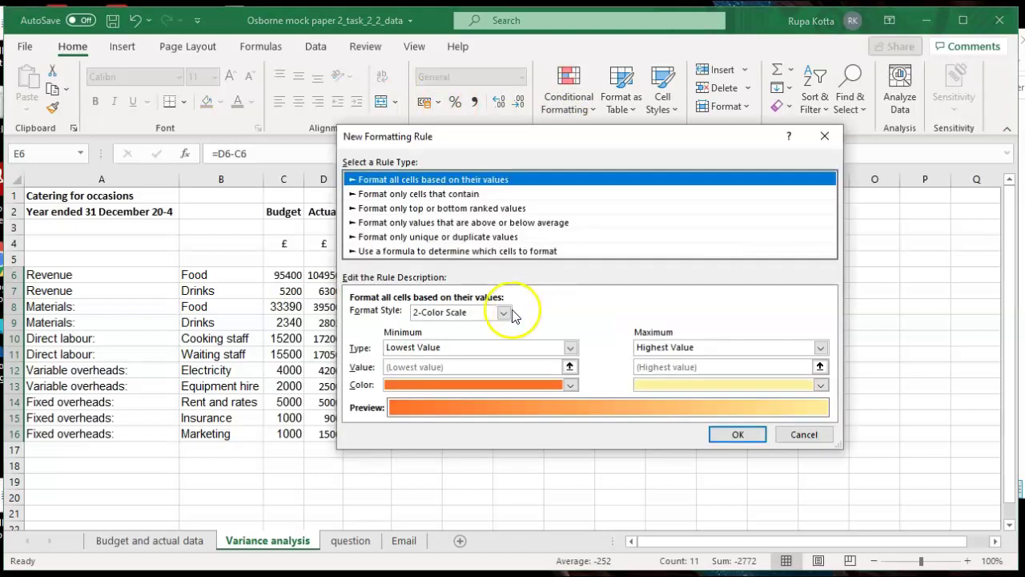
click(487, 193)
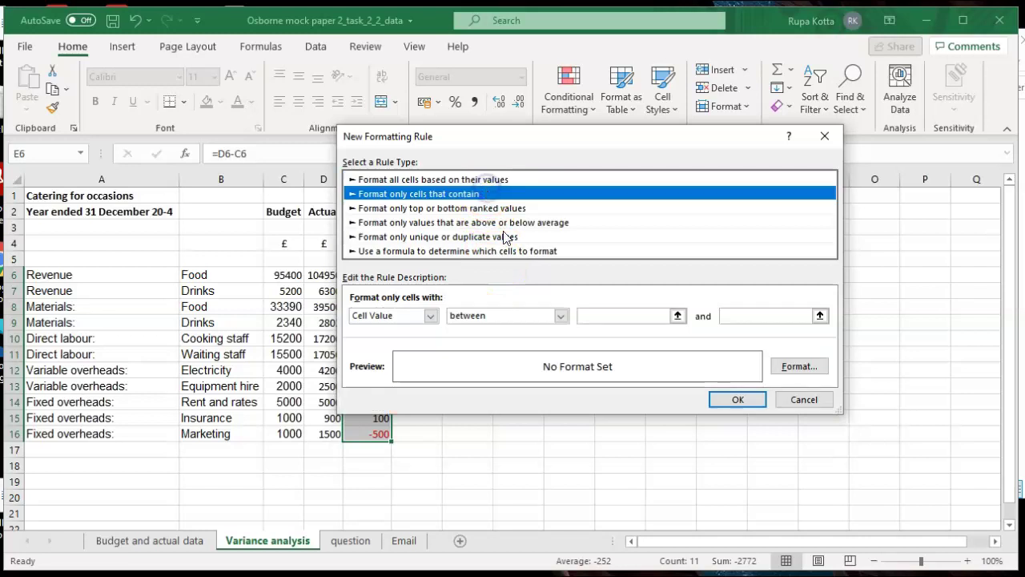
click(561, 316)
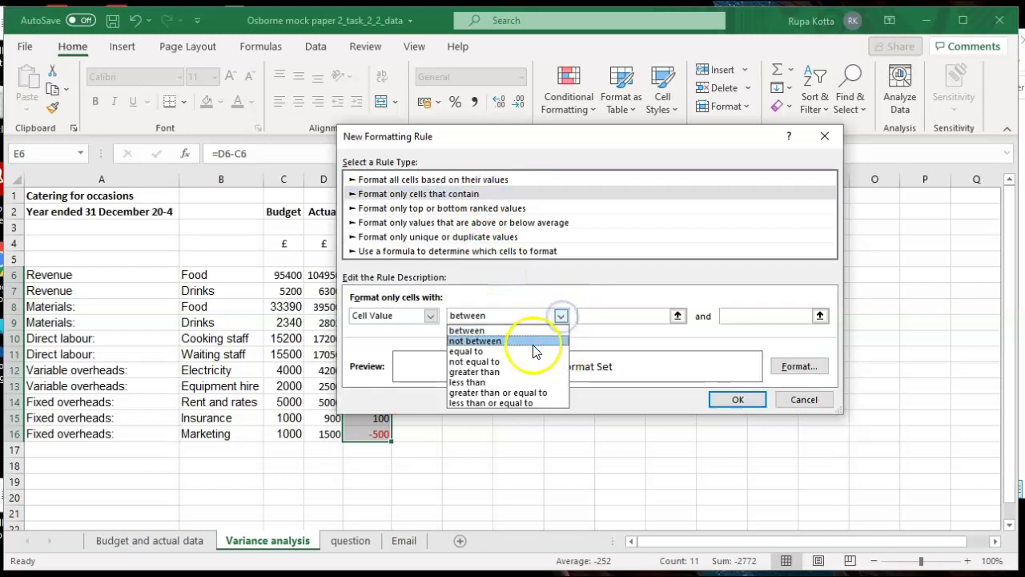
click(516, 371)
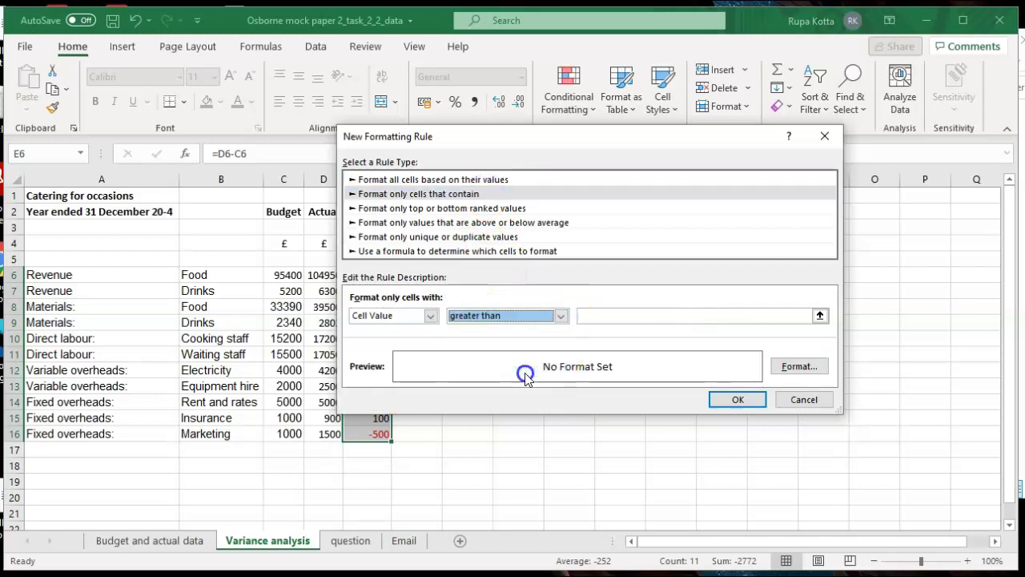
click(589, 316)
text(0)
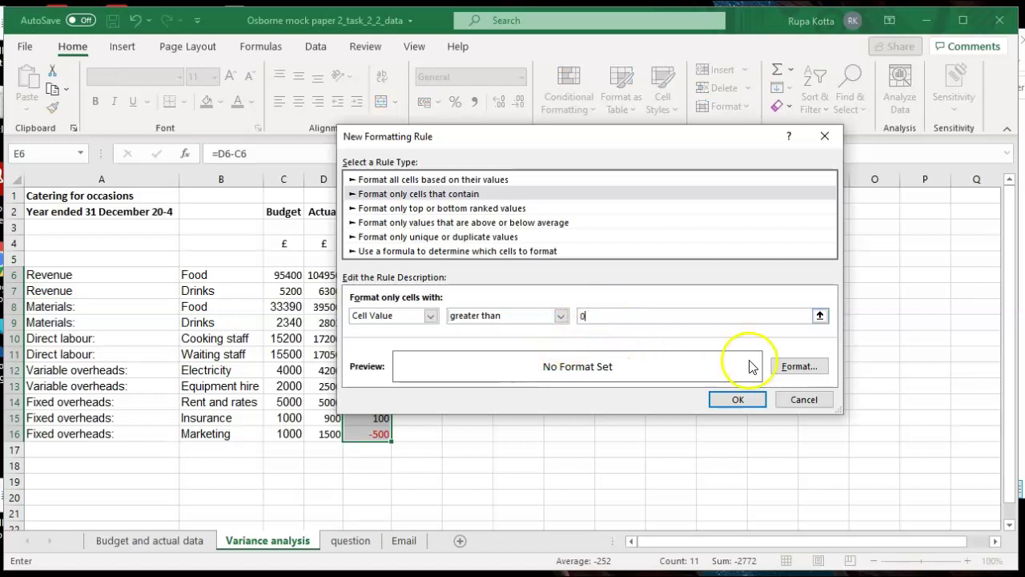
Step: Set the greater-than-0 rule's font colour to black and apply the rule to E6:E16
click(795, 366)
click(697, 221)
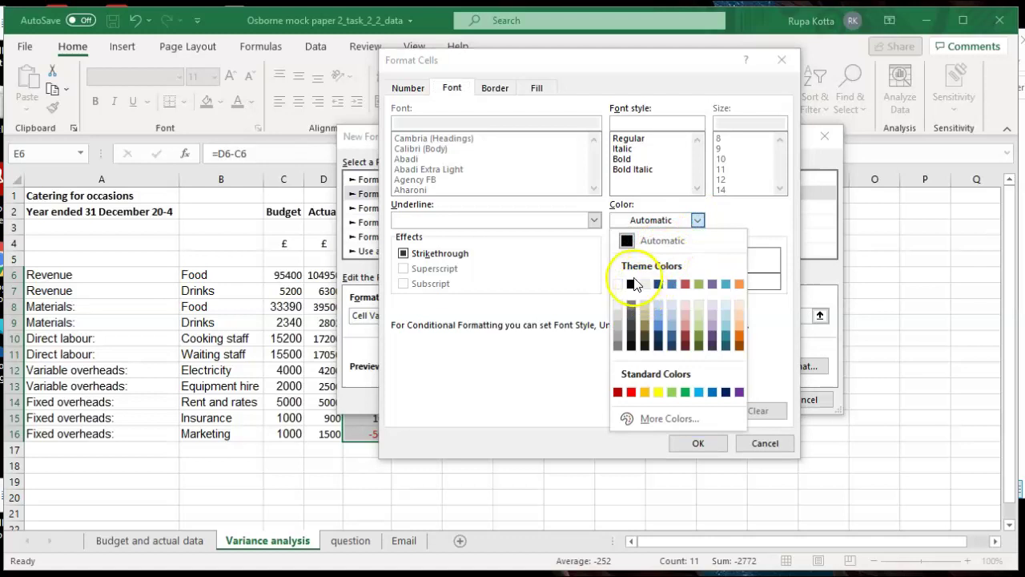
click(631, 285)
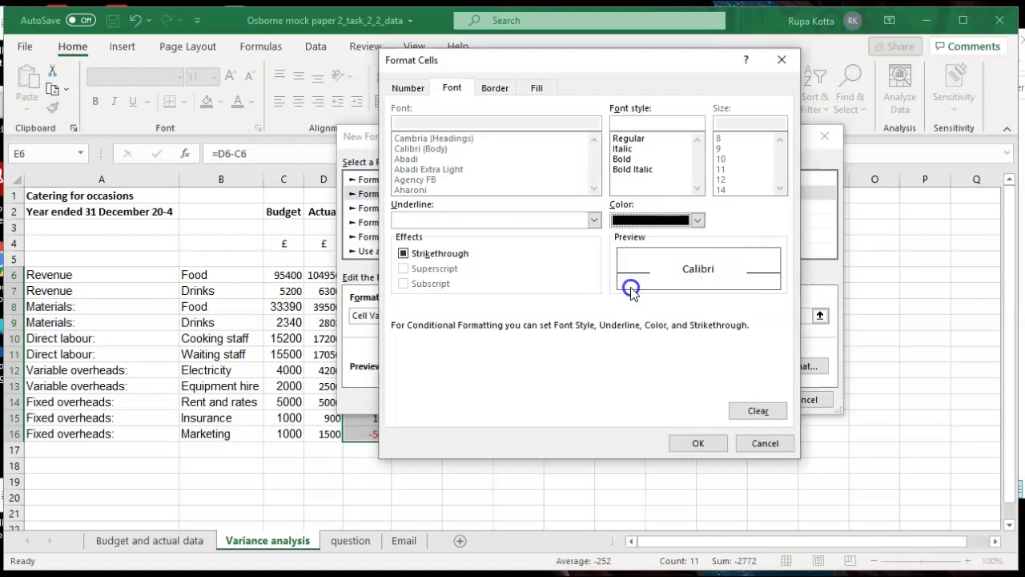
click(686, 445)
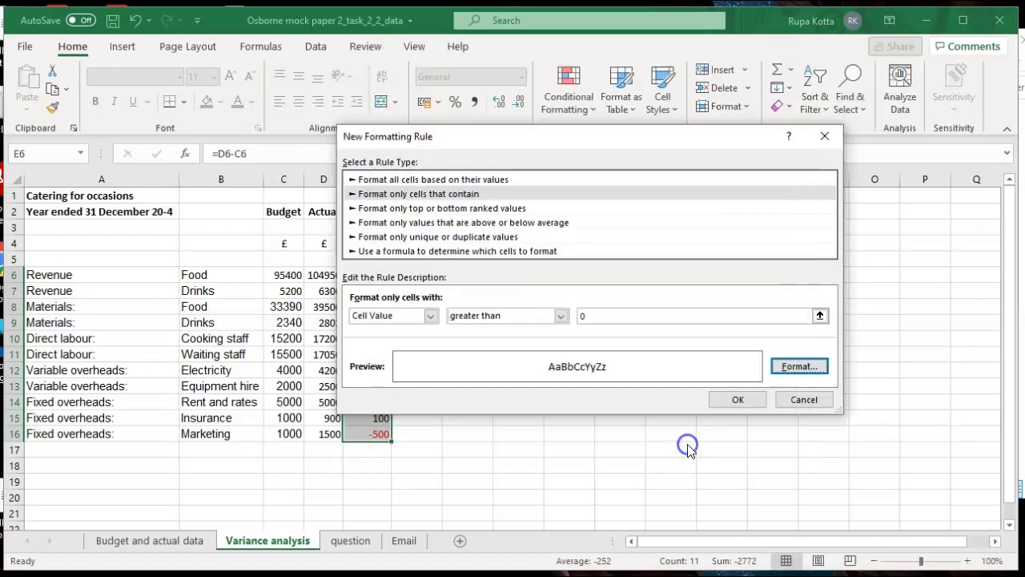
click(733, 407)
click(732, 403)
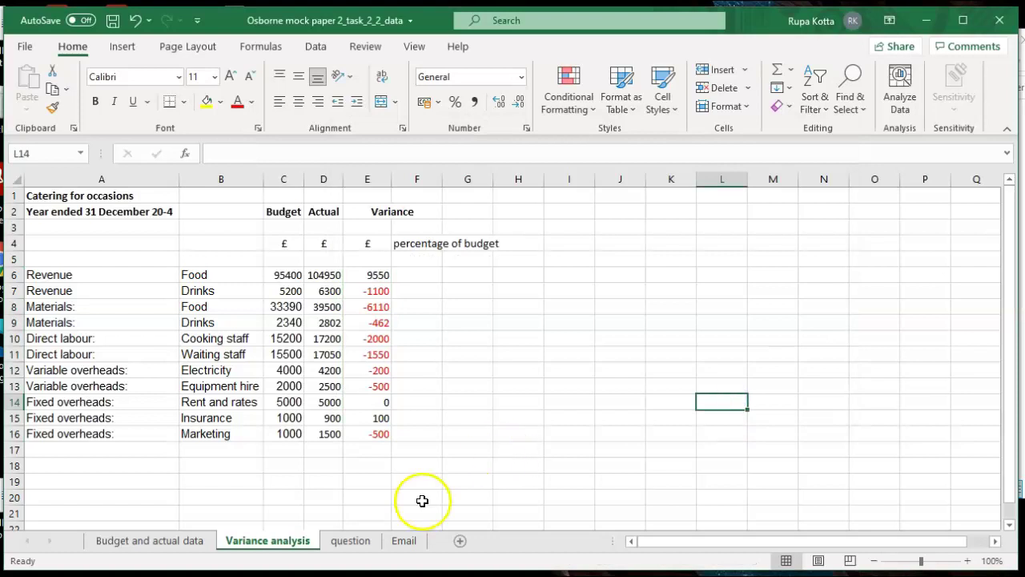
Step: Check the question sheet, and enter =E6/C6 in F6 of the Variance analysis sheet for the percentage variance
click(350, 540)
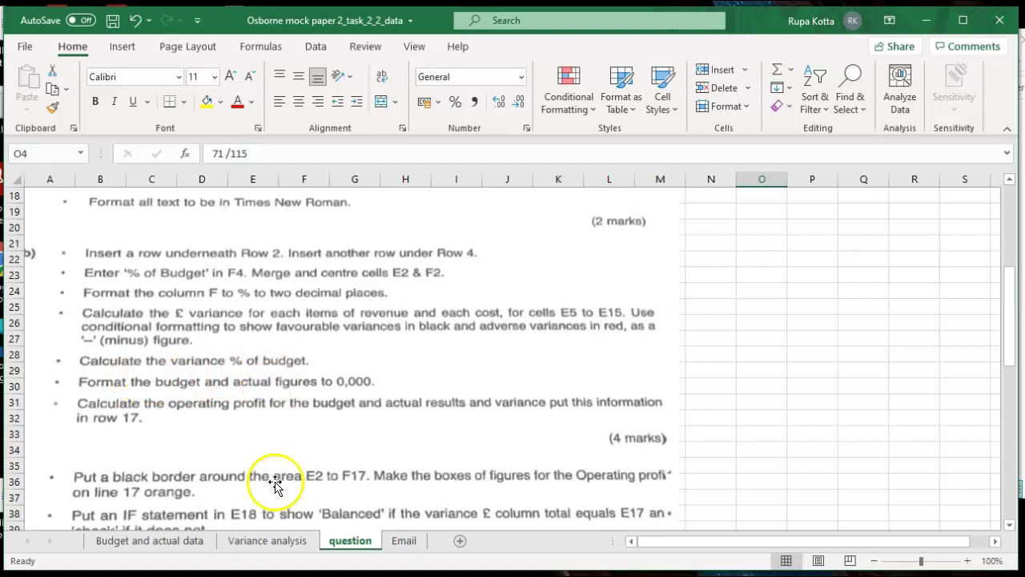
click(267, 540)
click(412, 274)
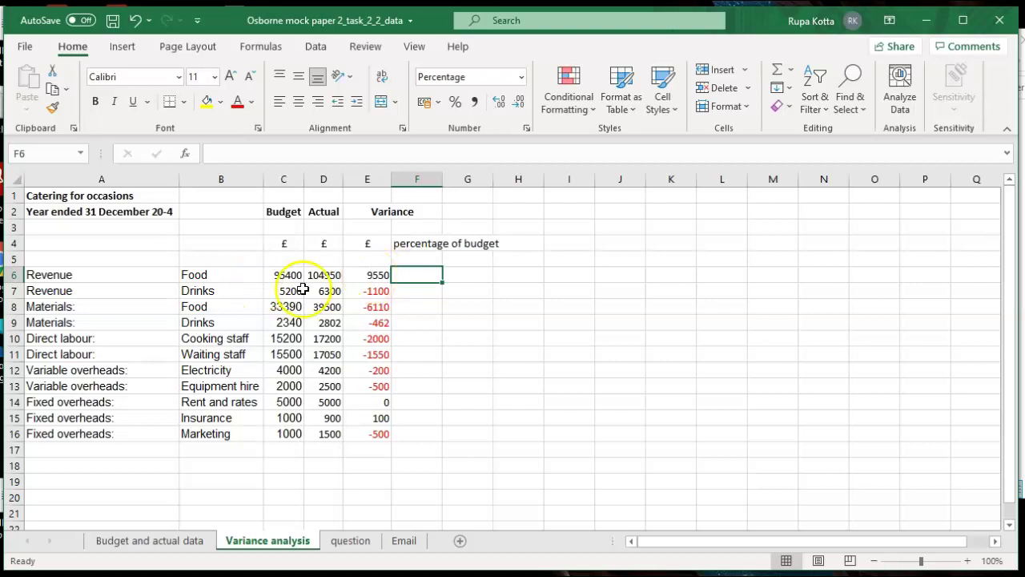
text(=)
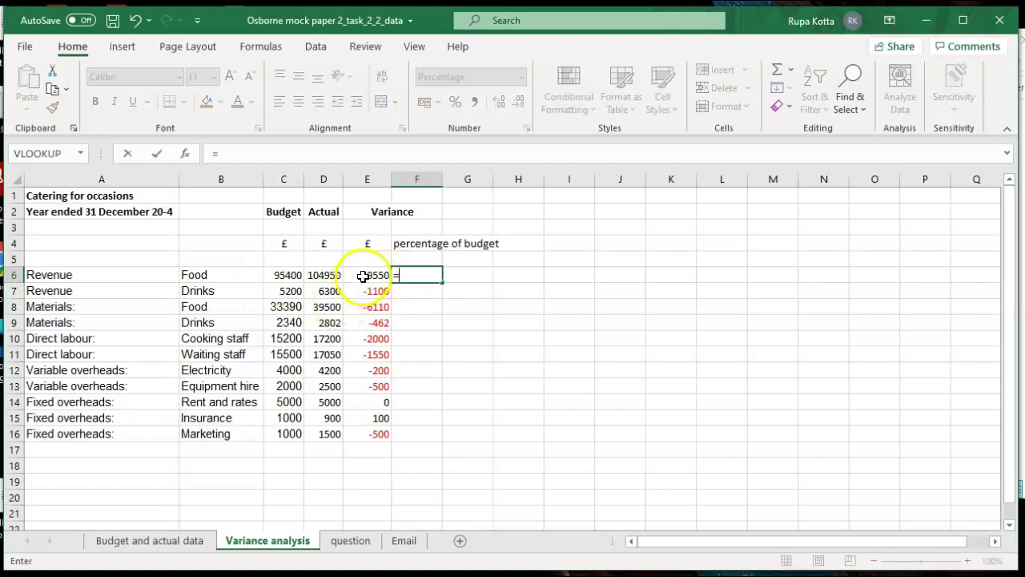
click(366, 275)
text(/)
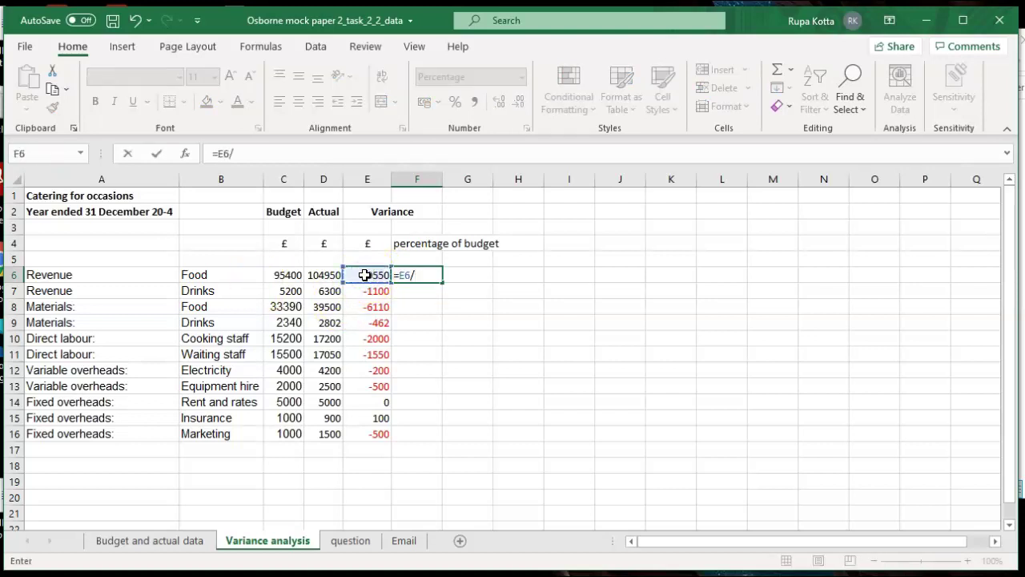
click(287, 275)
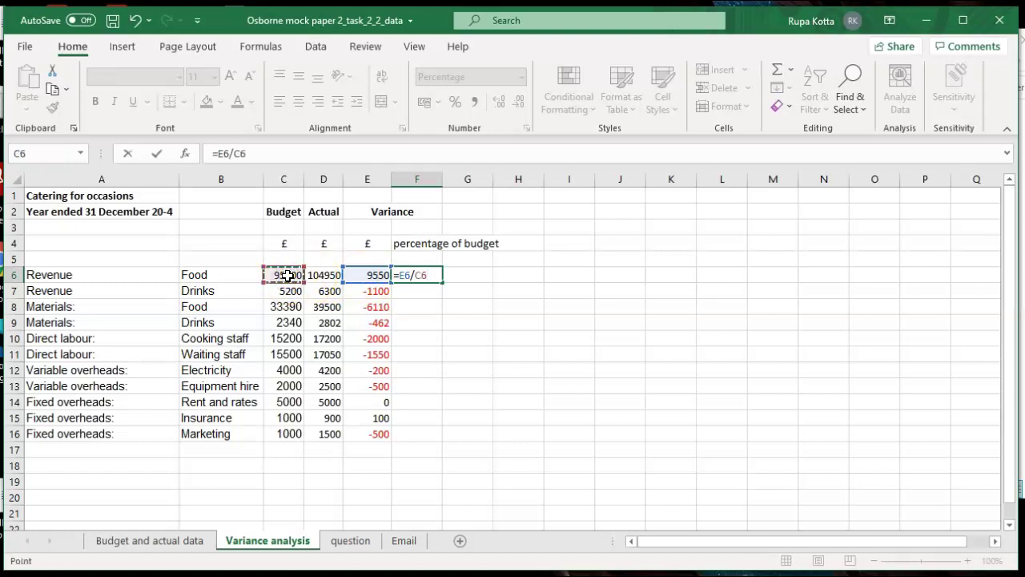
key(Return)
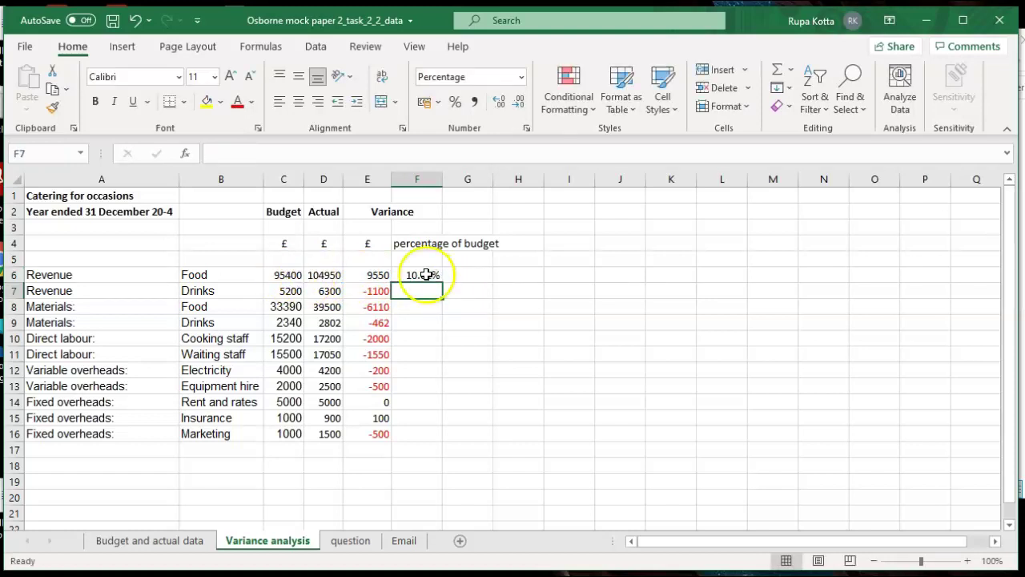
Step: Fill the percentage-of-budget formula from F6 down to F16
click(426, 275)
double_click(443, 284)
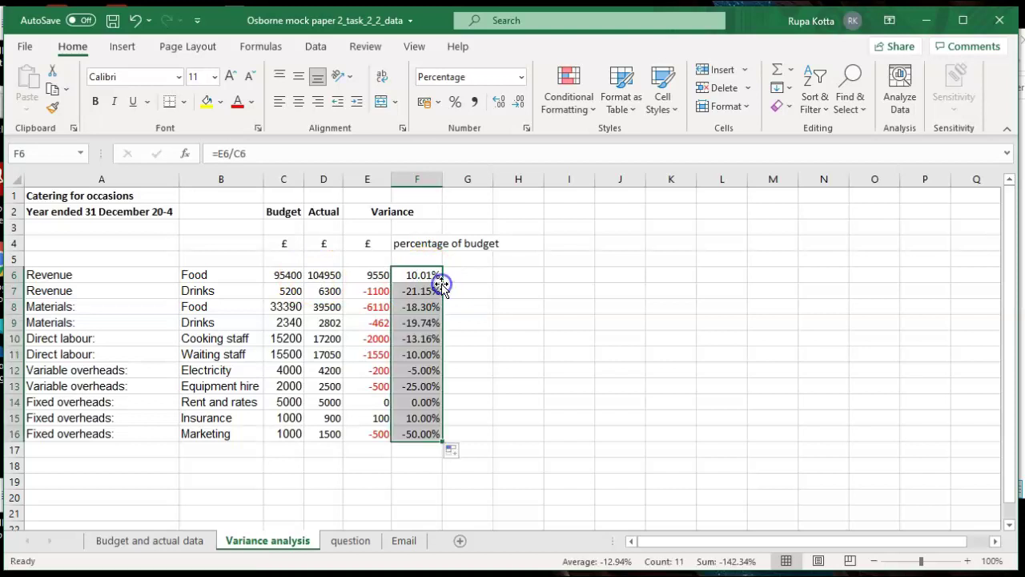
click(615, 385)
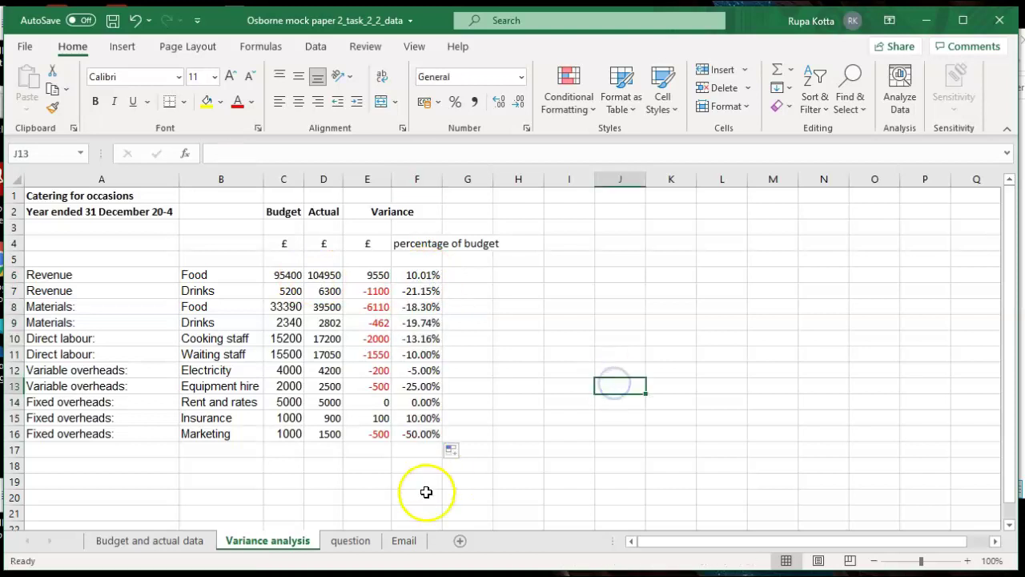
Step: Format the budget and actual figures in C6:D16 as Number with a 1000 separator and 0 decimal places
click(353, 539)
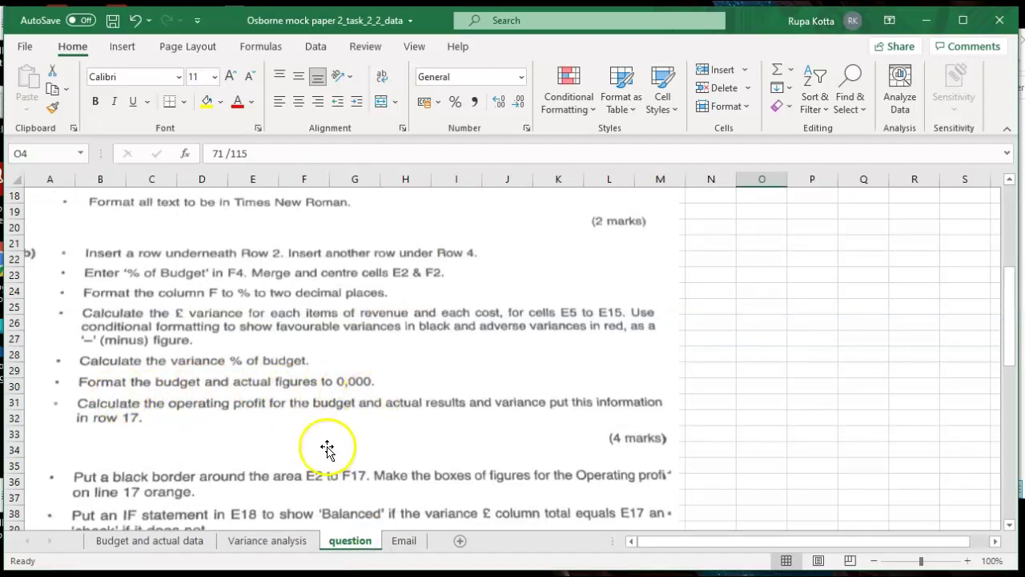
click(265, 541)
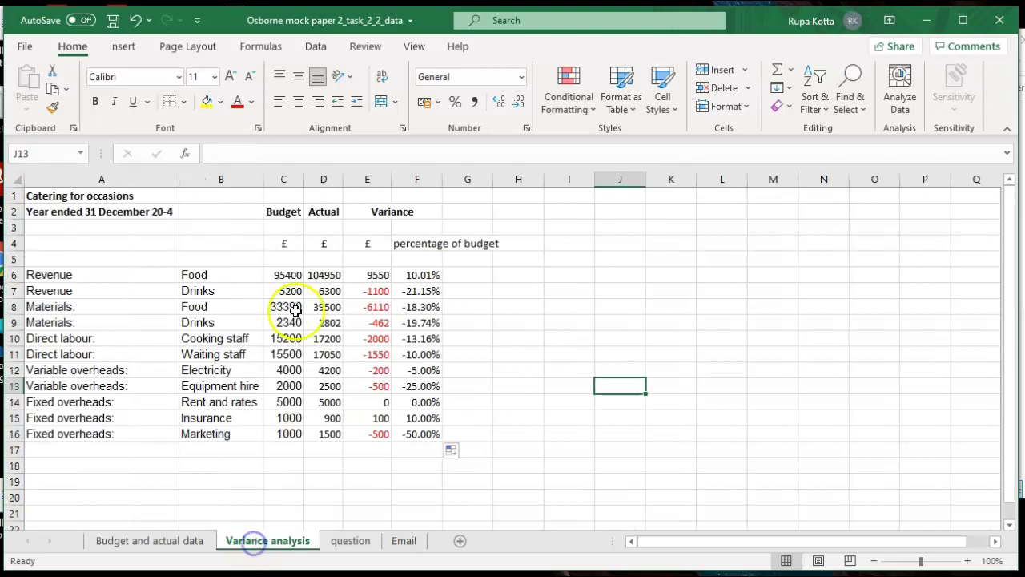
drag(286, 279, 326, 437)
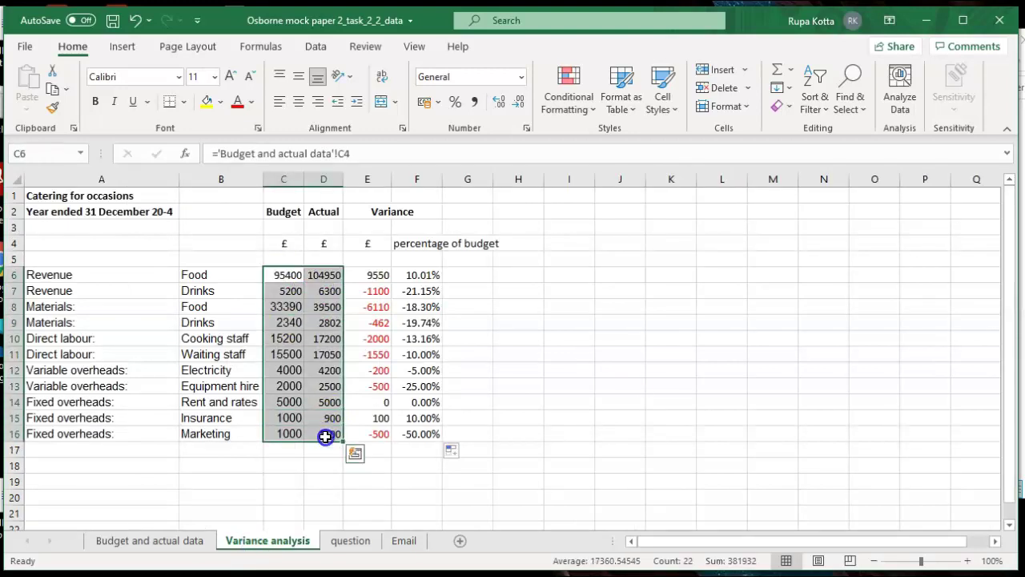
right_click(315, 383)
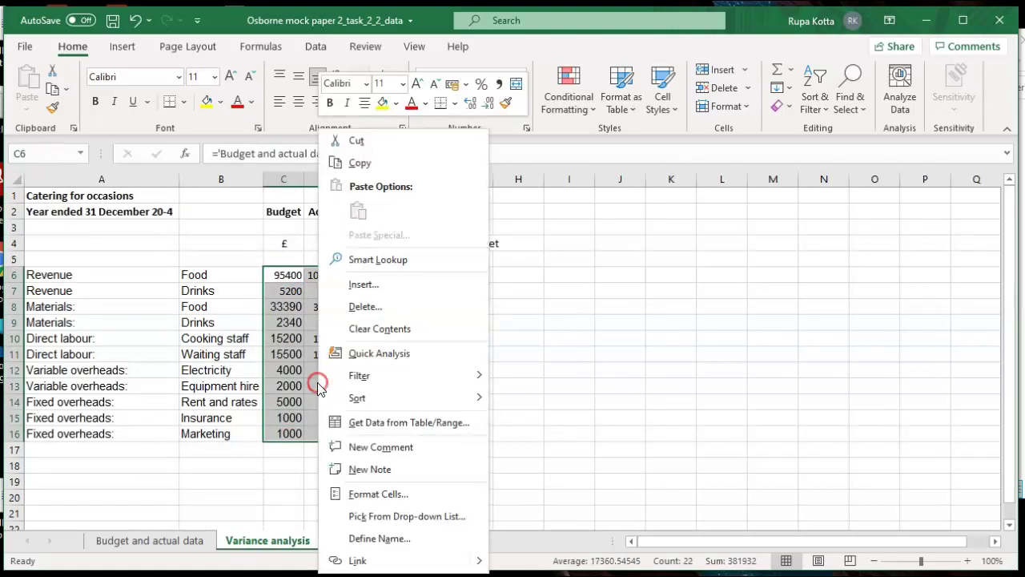
click(359, 493)
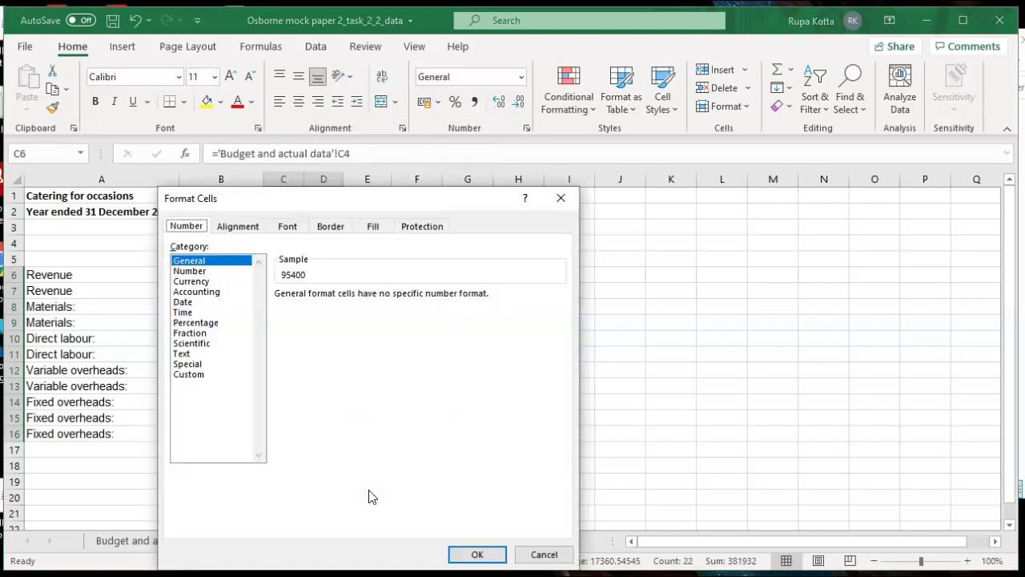
click(203, 272)
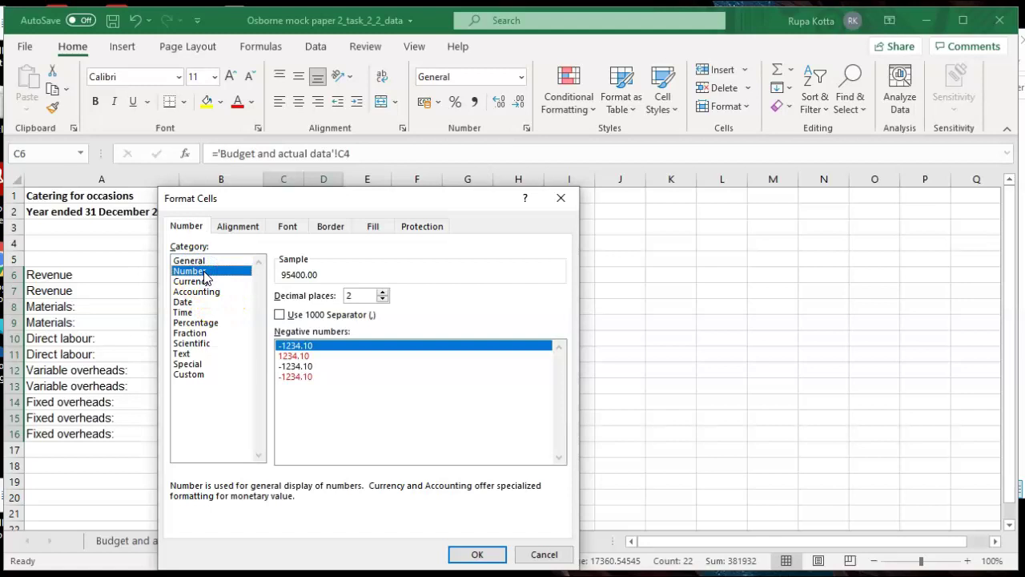
click(280, 314)
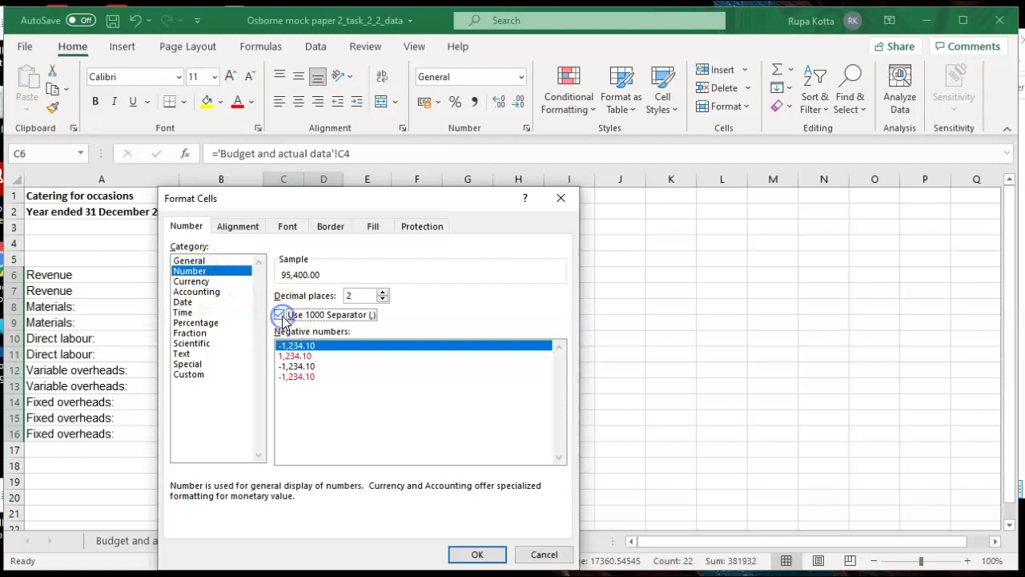
click(382, 300)
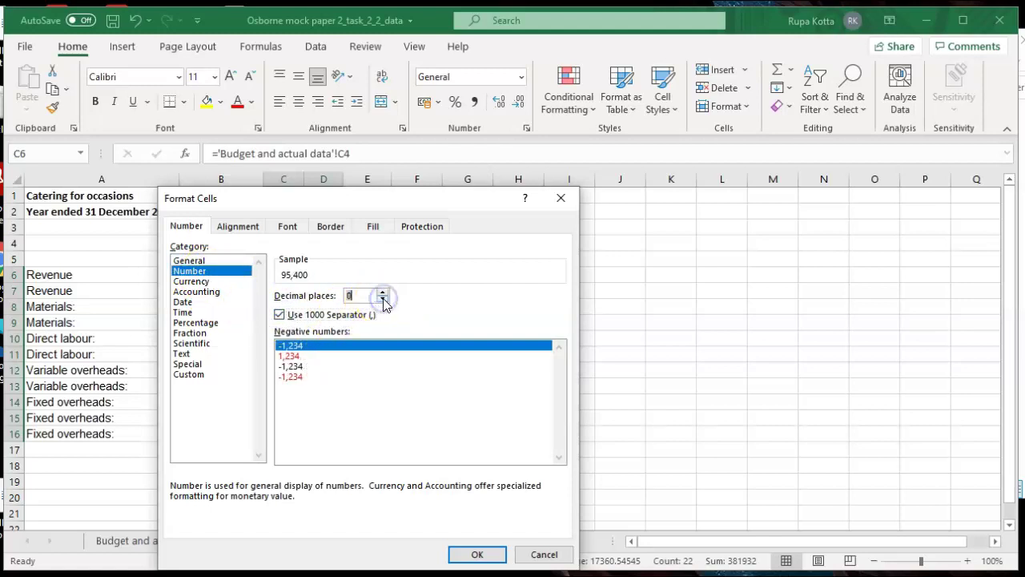
click(477, 554)
click(696, 422)
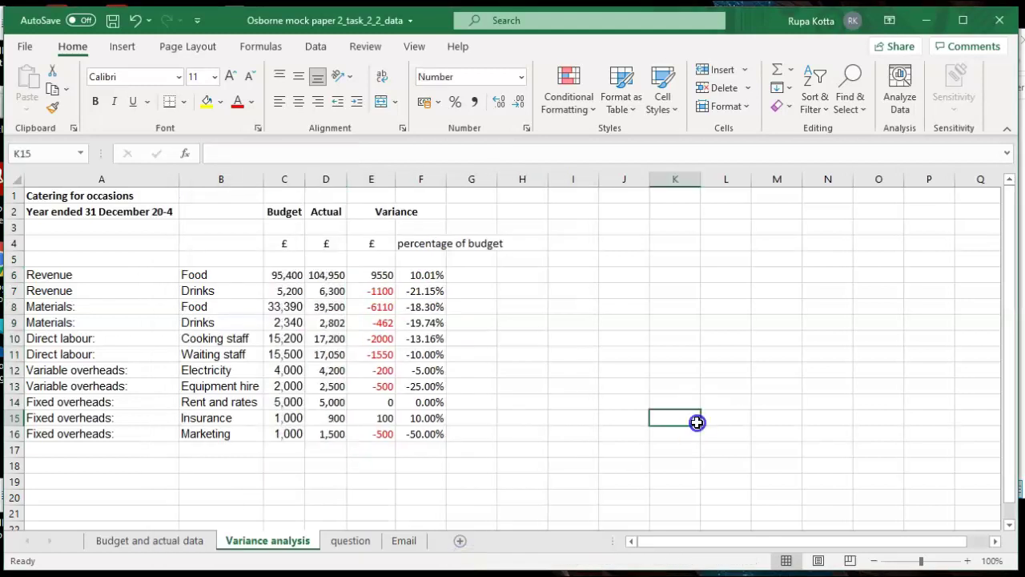
Step: Check the question sheet for the row 17 requirement and enter the label "Operating profit" in A17 of the Variance analysis sheet
click(352, 541)
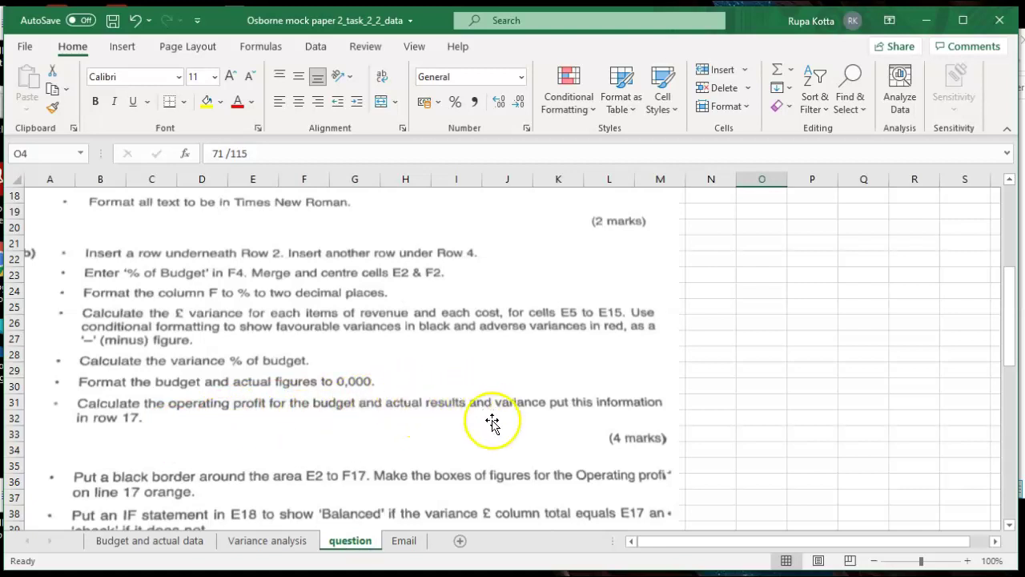
click(268, 542)
click(119, 457)
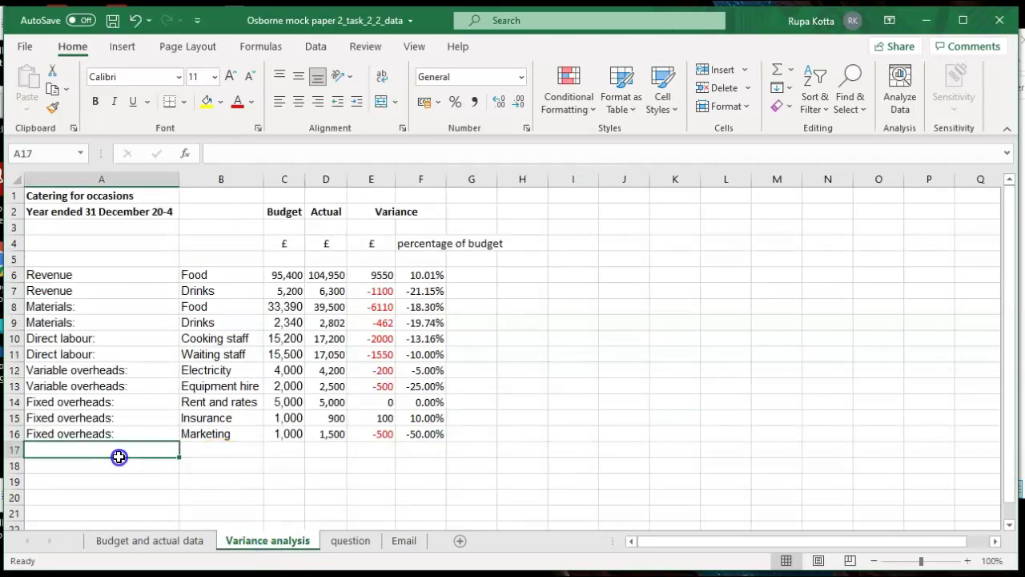
text(Operating profit)
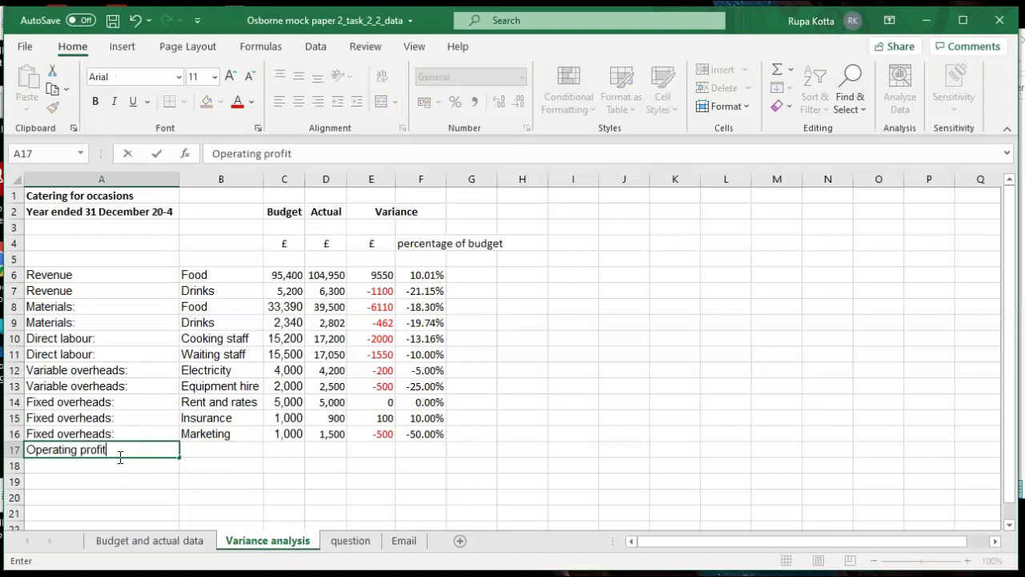
Step: Calculate the budget operating profit in C17 with the formula =C6+C7-SUM(C8:C16)
click(266, 449)
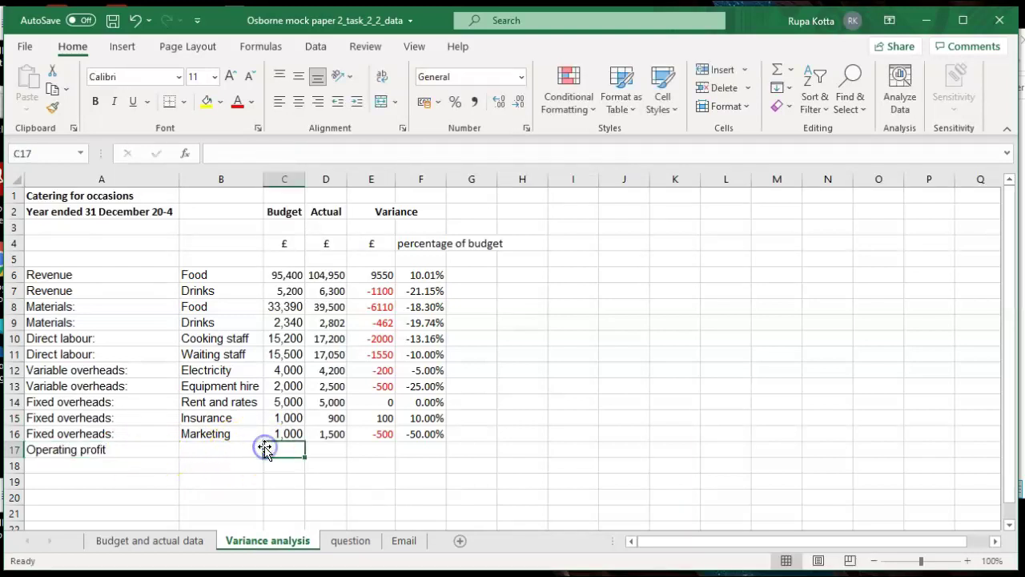
text(=)
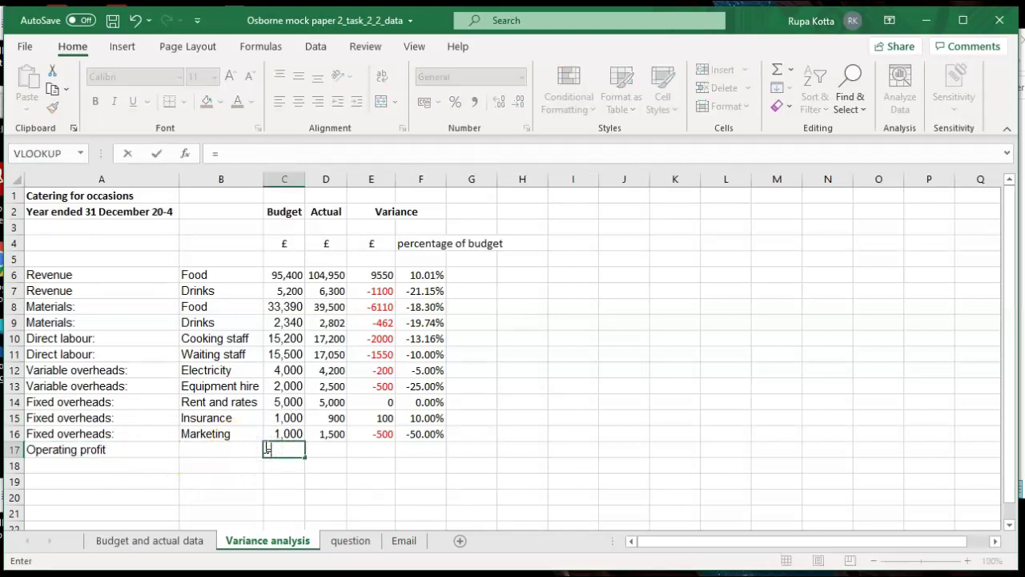
click(287, 277)
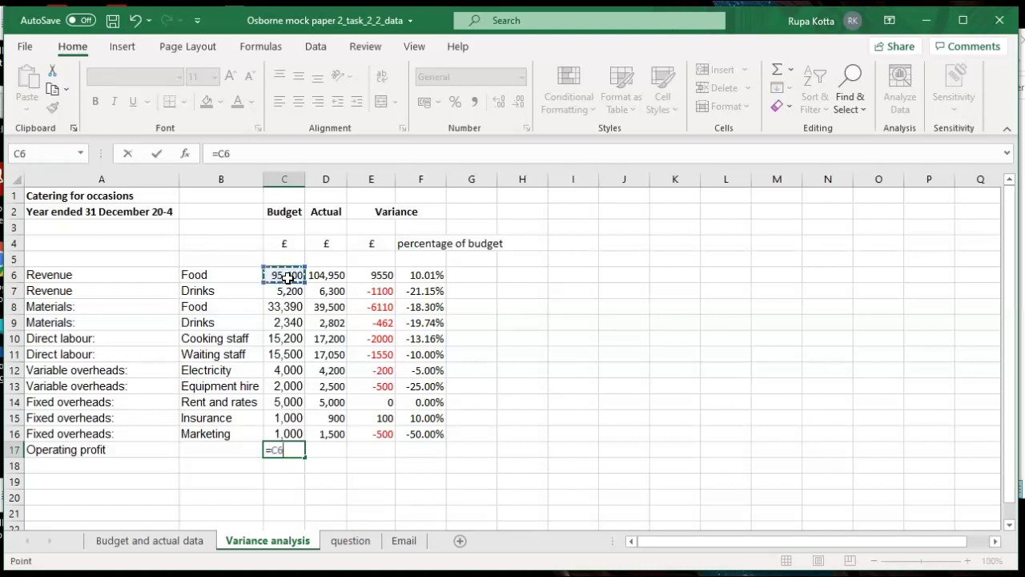
text(+)
click(288, 290)
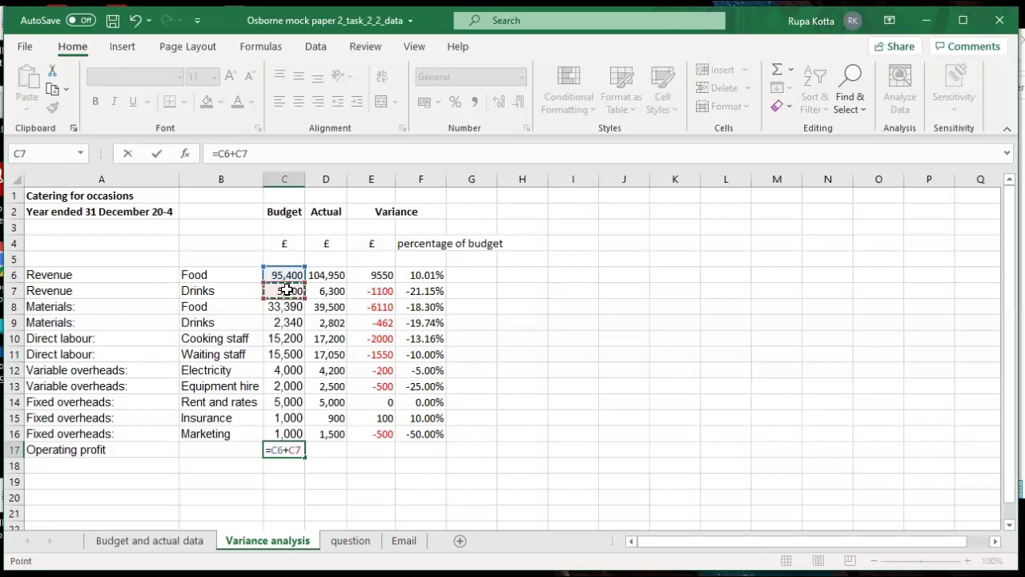
text(-sum()
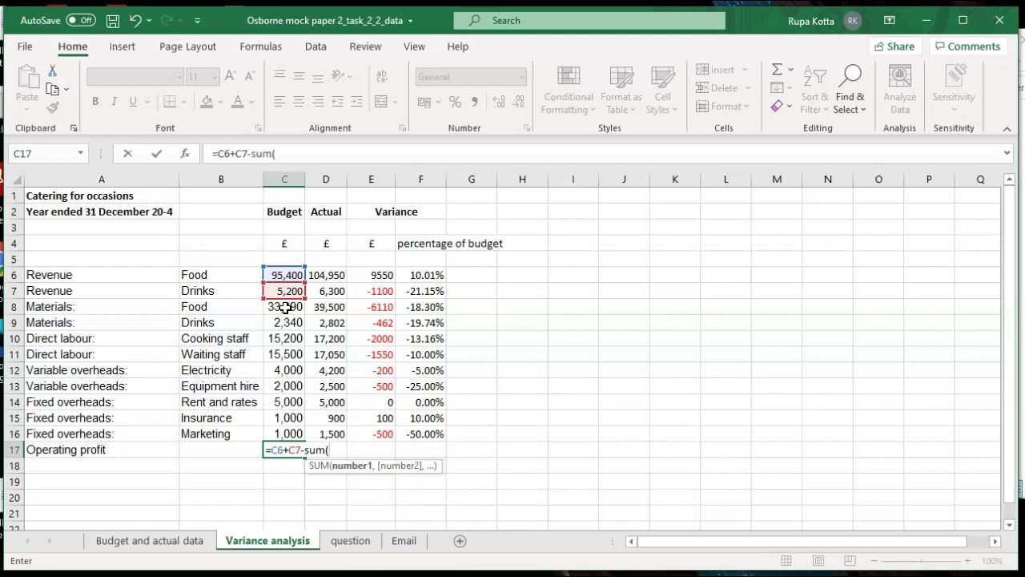
drag(286, 308, 286, 426)
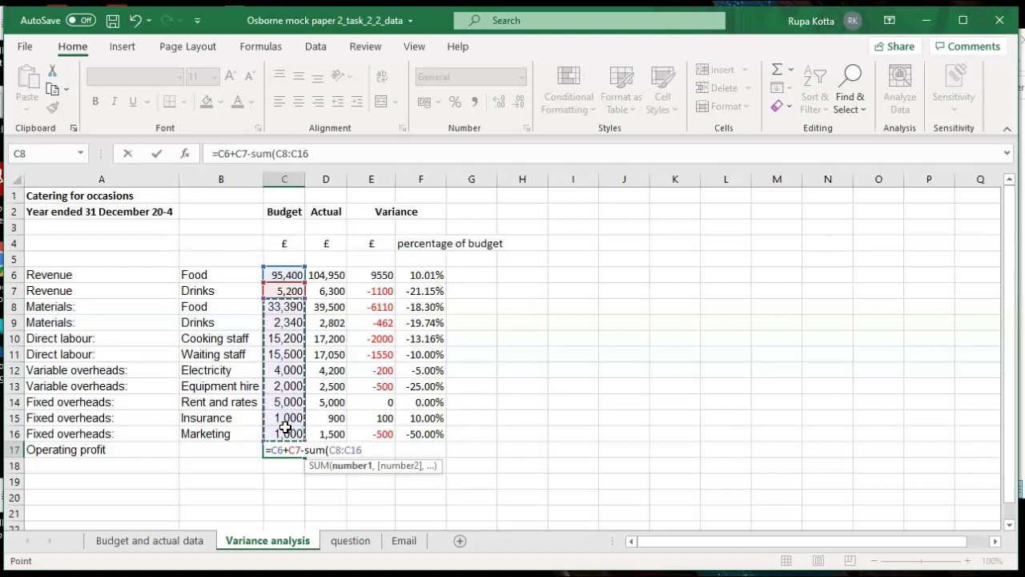
text())
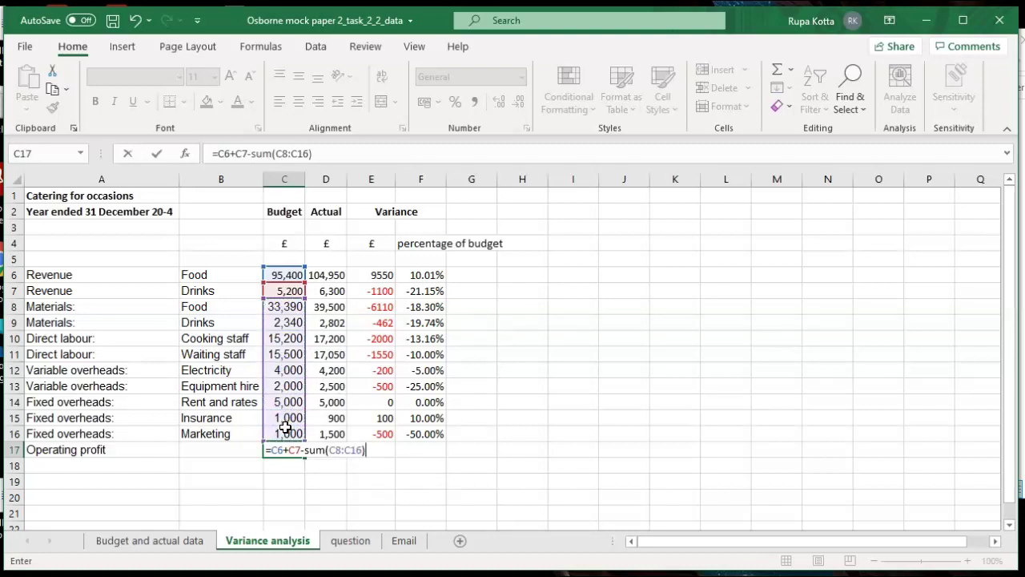
key(Return)
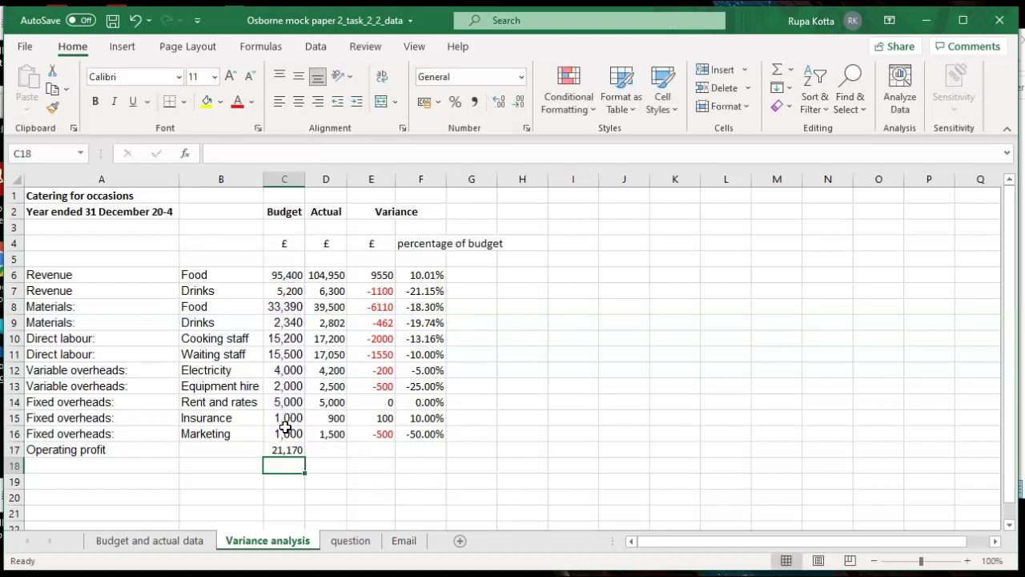
Step: Copy the operating profit formula from C17 across to D17 for the actual results
click(285, 453)
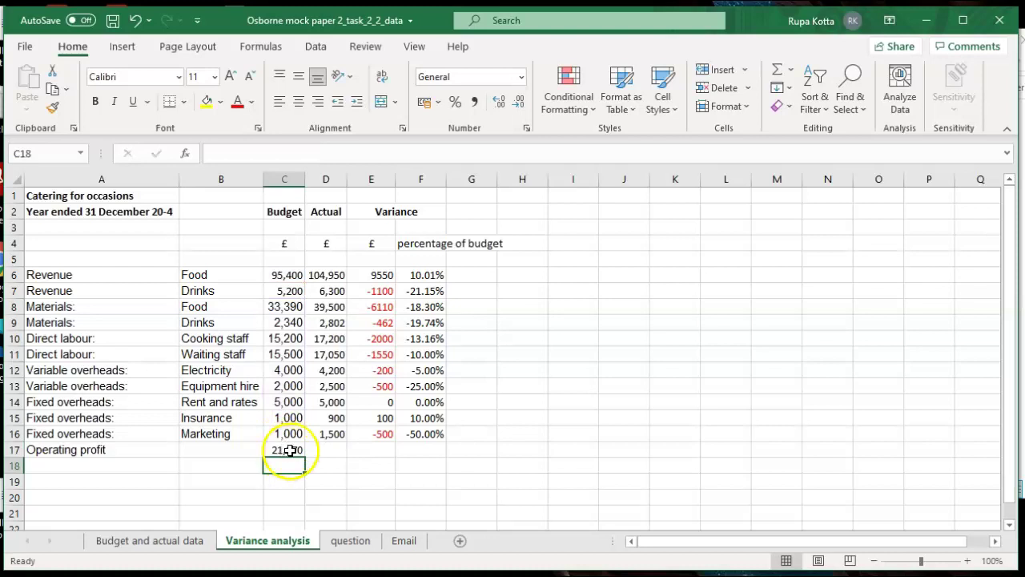
click(289, 451)
drag(308, 459, 337, 457)
Step: Total the £ variances in E6:E16 with AutoSum, placing the result in E17
click(368, 452)
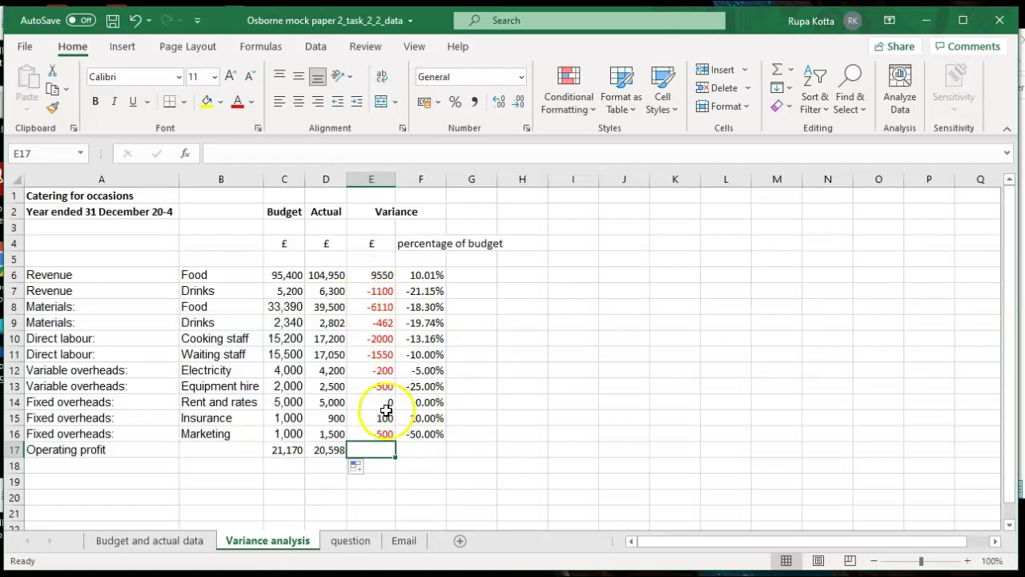
click(383, 278)
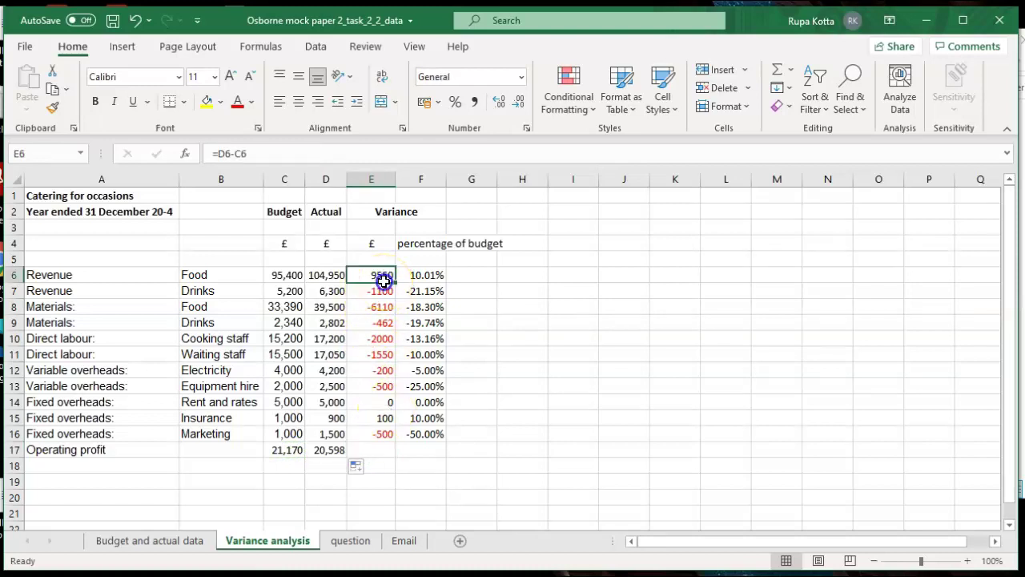
drag(384, 278, 386, 441)
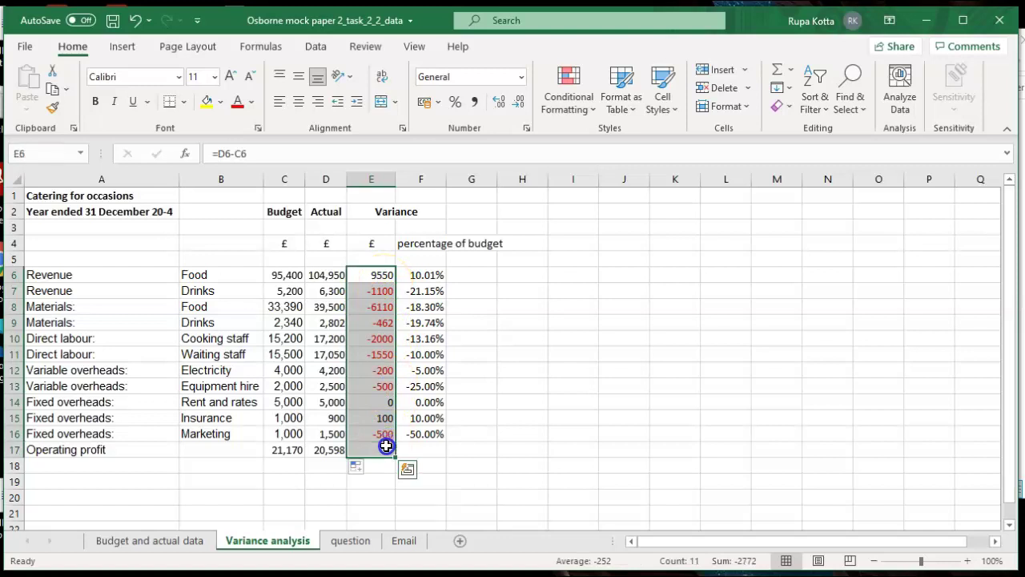
click(778, 71)
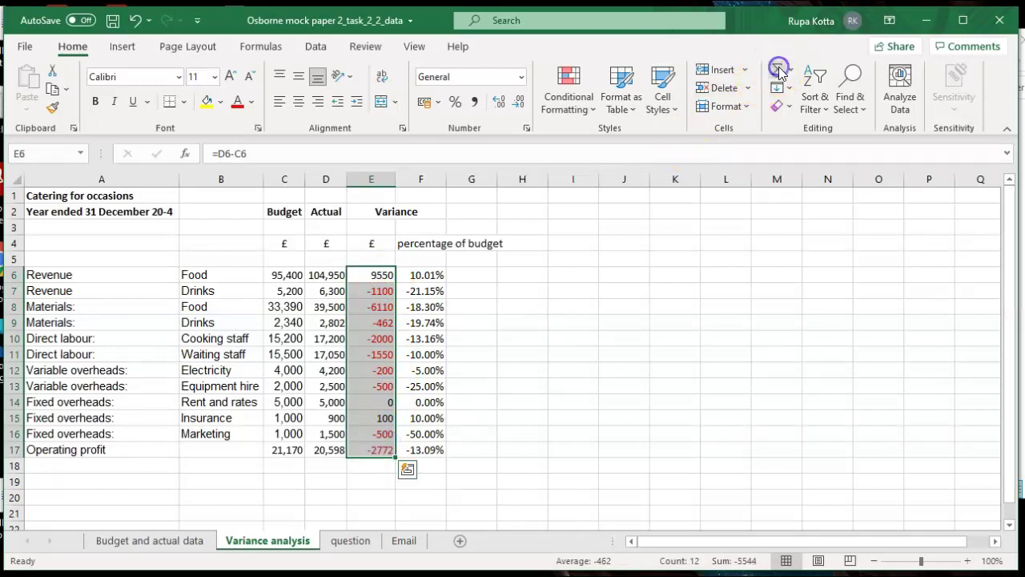
click(622, 383)
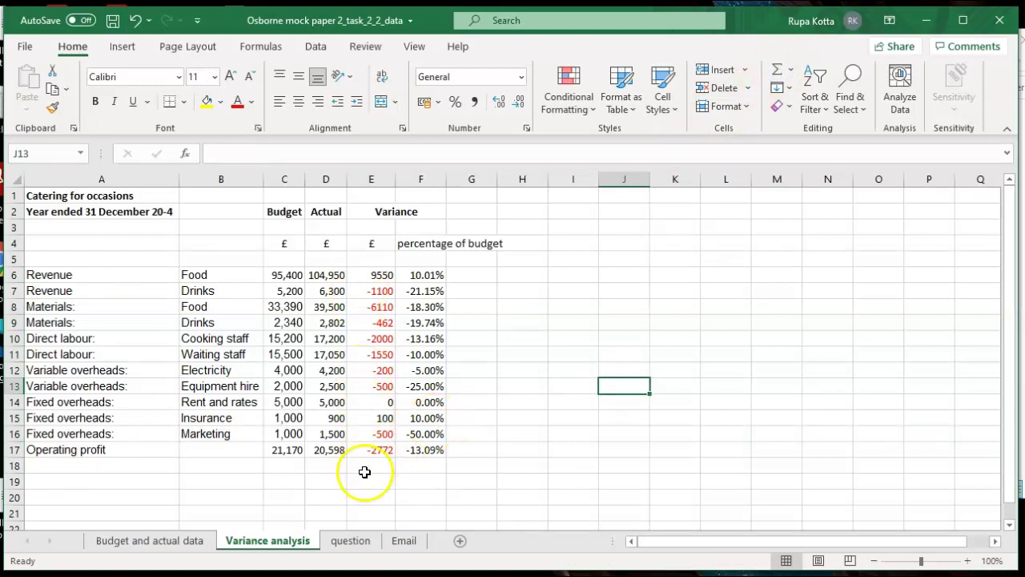
Step: Check the question sheet for the E18 requirement and build an IF function in E18 of Variance analysis with the logical test D17-C17=E17
click(350, 542)
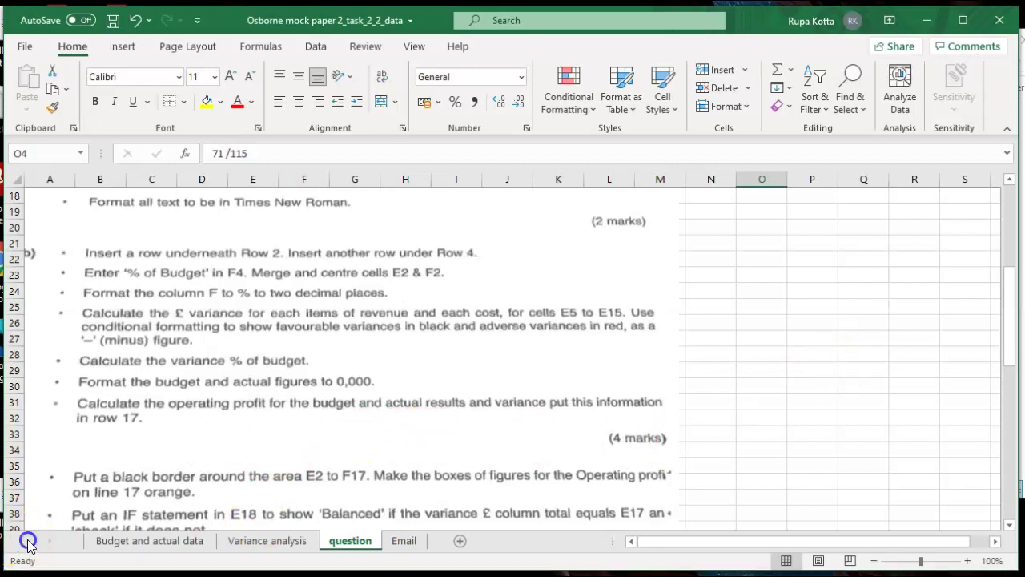
click(274, 543)
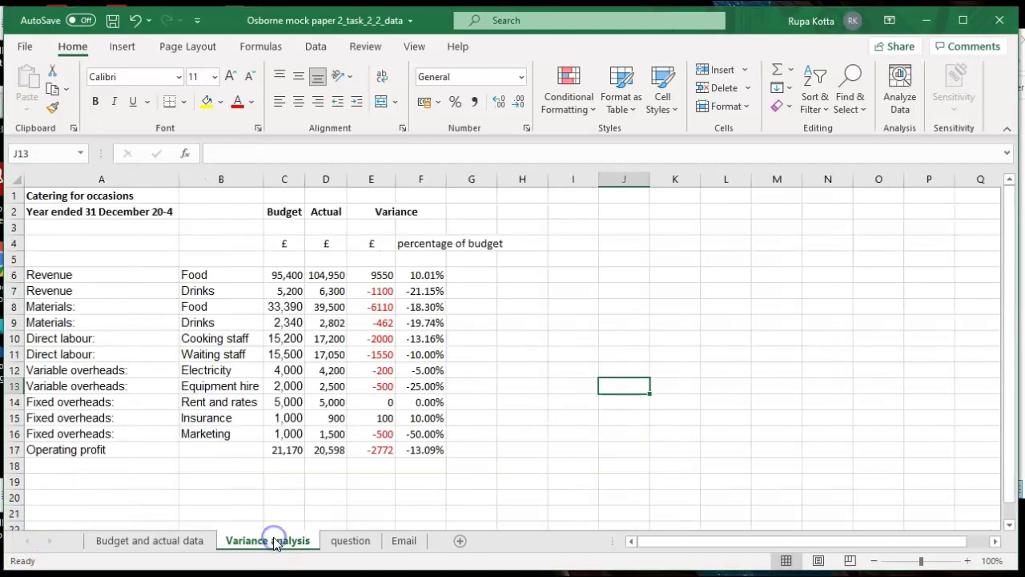
click(352, 543)
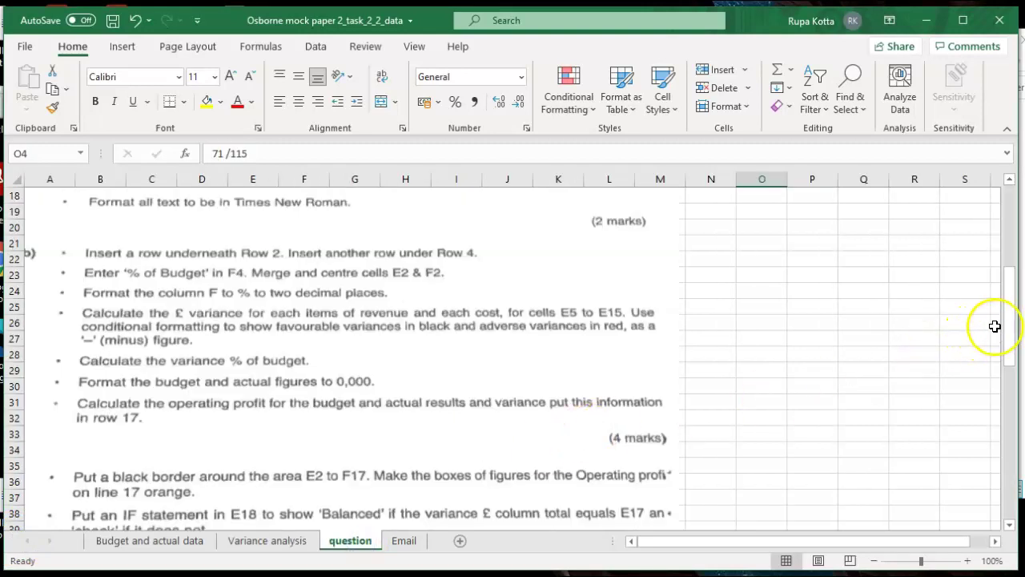
drag(1015, 328, 1017, 387)
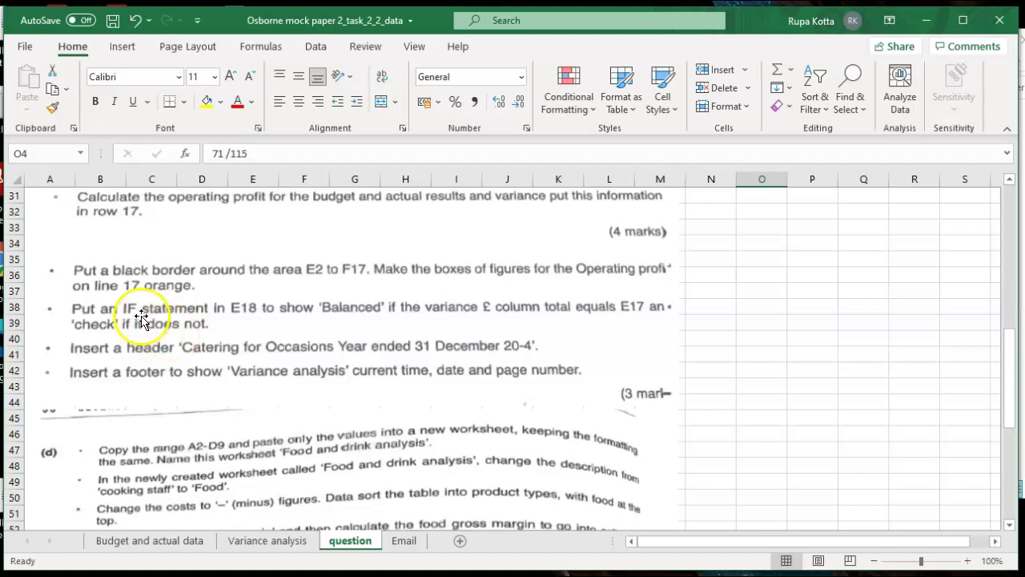
click(249, 542)
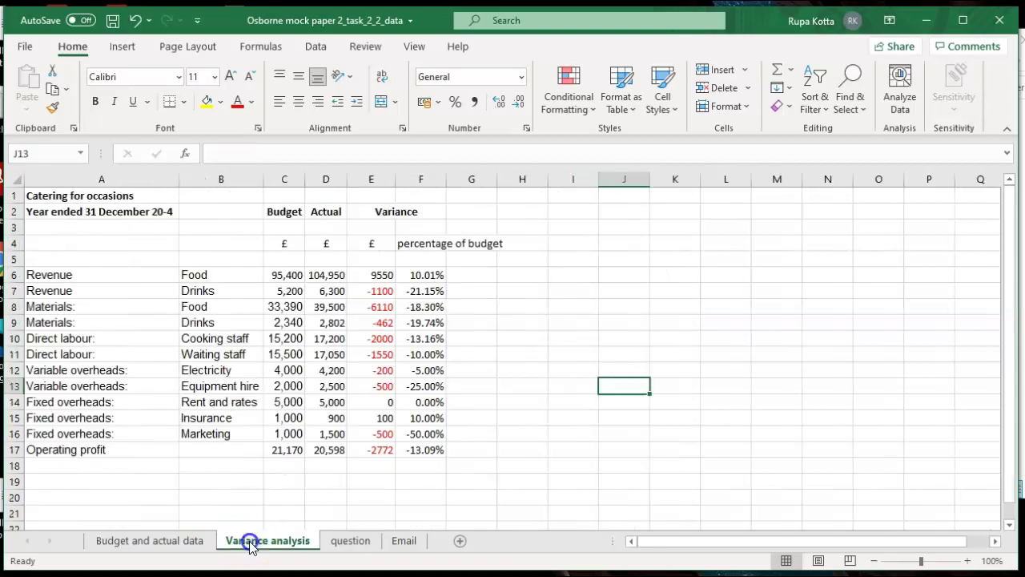
click(373, 467)
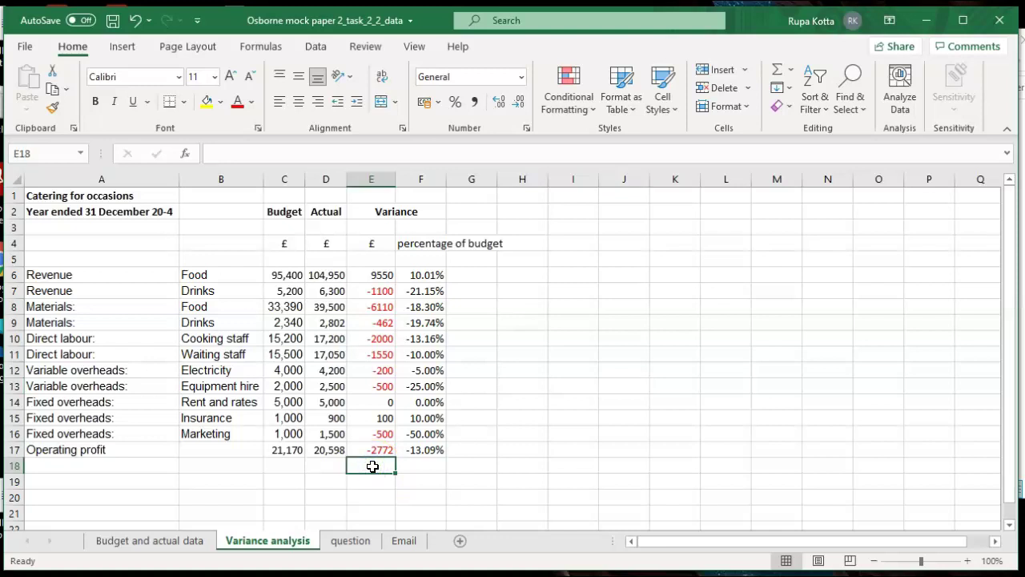
text(=)
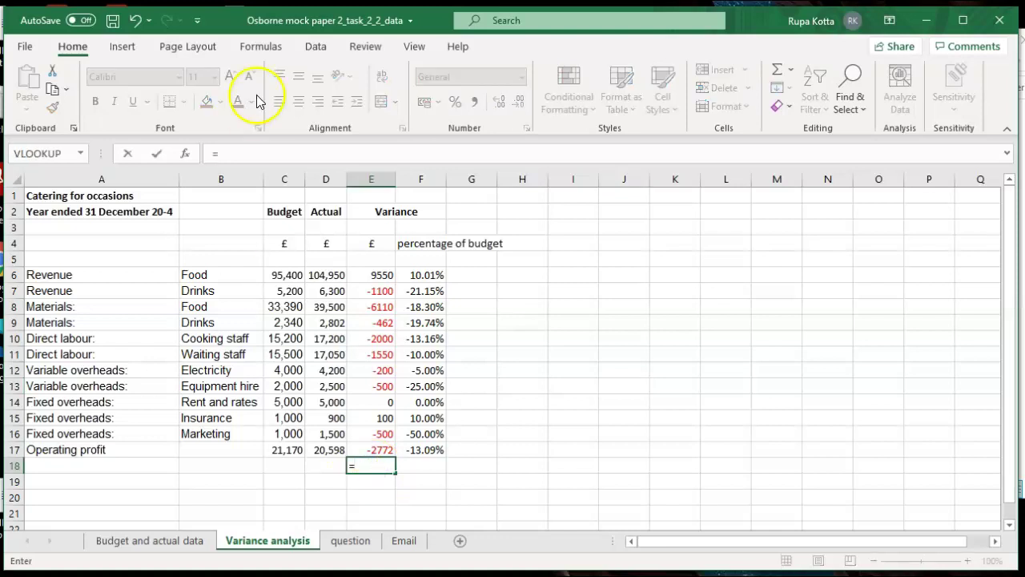
click(250, 46)
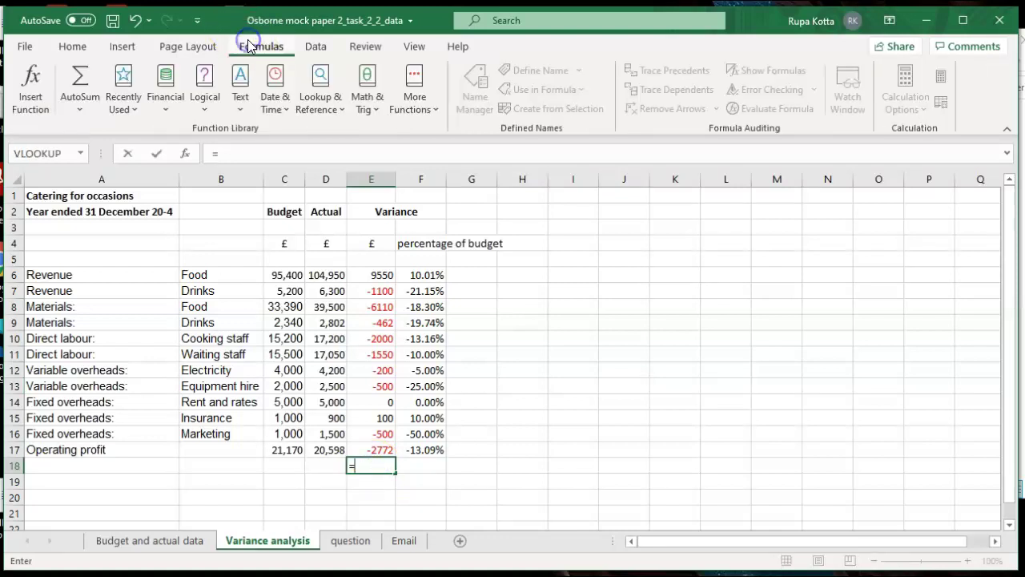
click(205, 100)
click(223, 176)
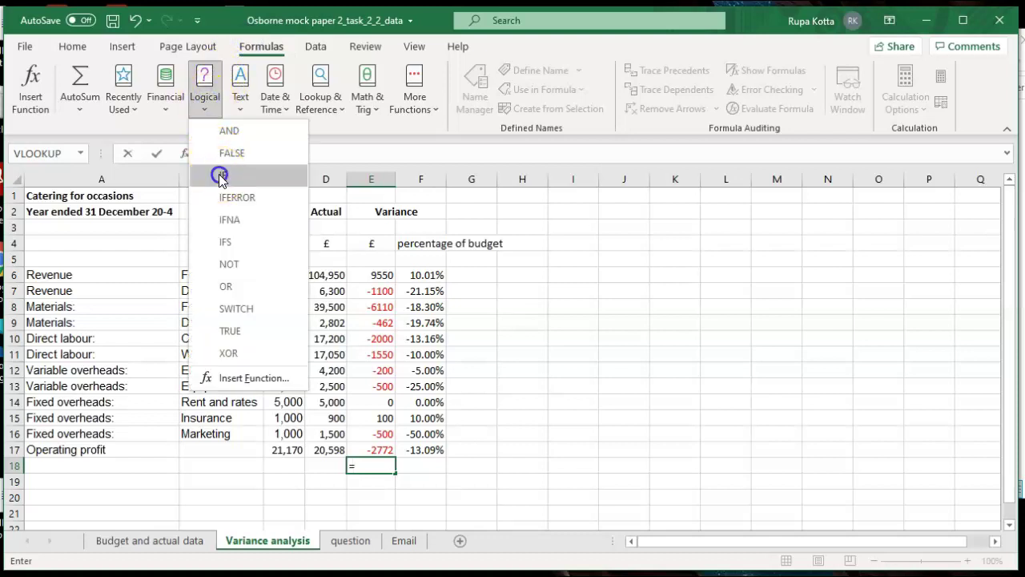
click(332, 448)
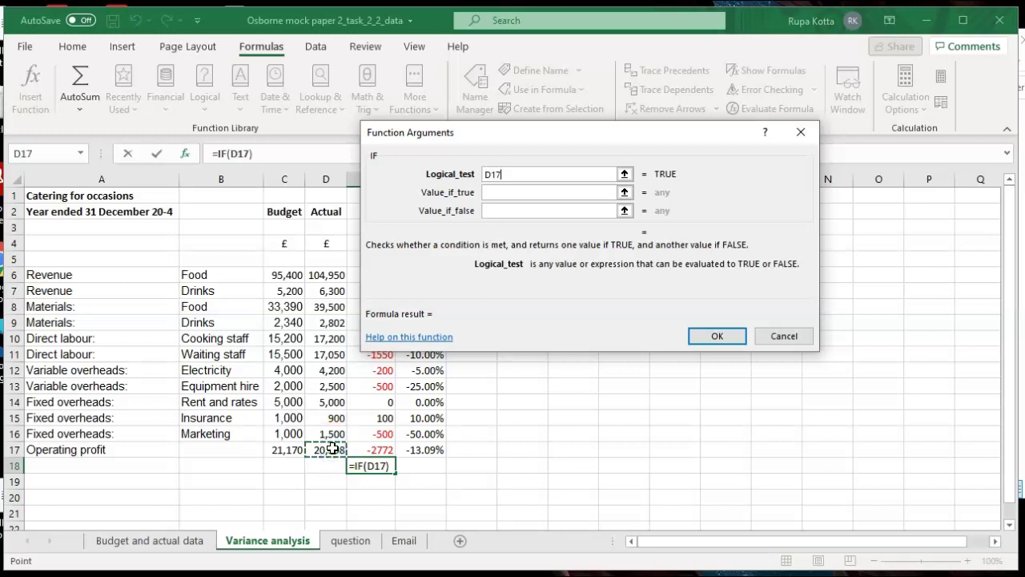
text(-)
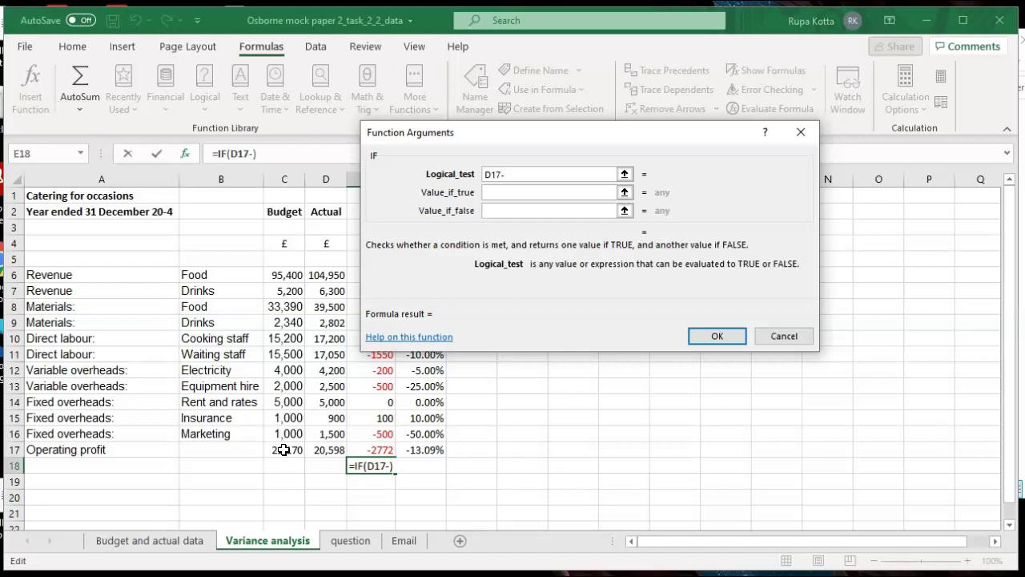
click(283, 450)
text(=)
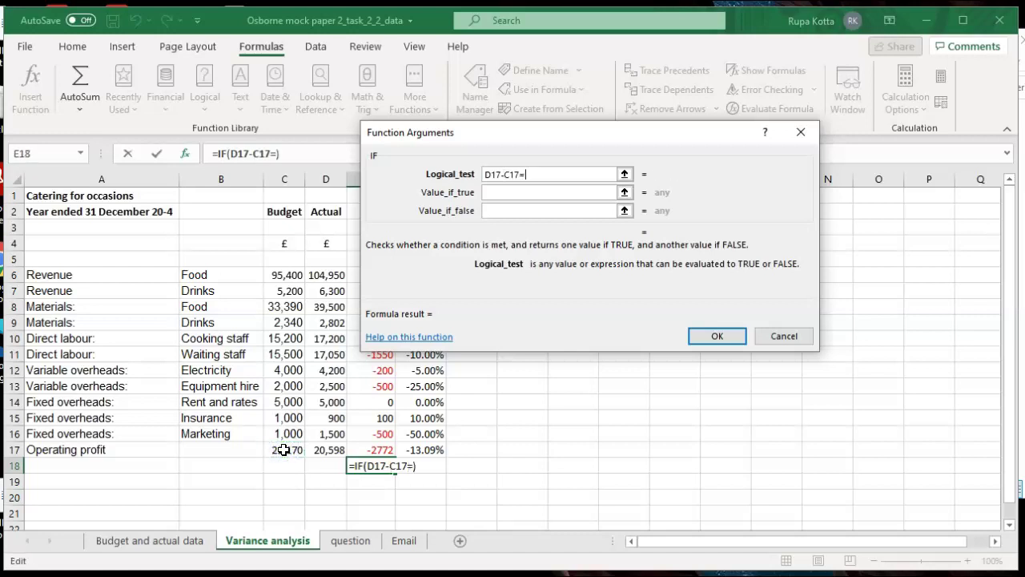
click(366, 451)
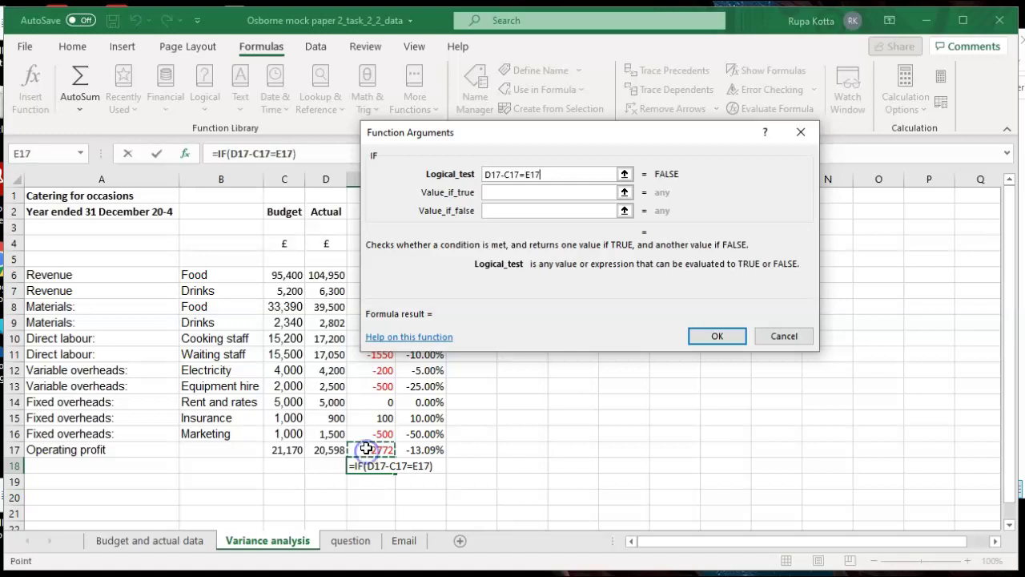
Step: Make the E18 IF function return "balanced" when the test is true and "Check" when it is false
click(491, 195)
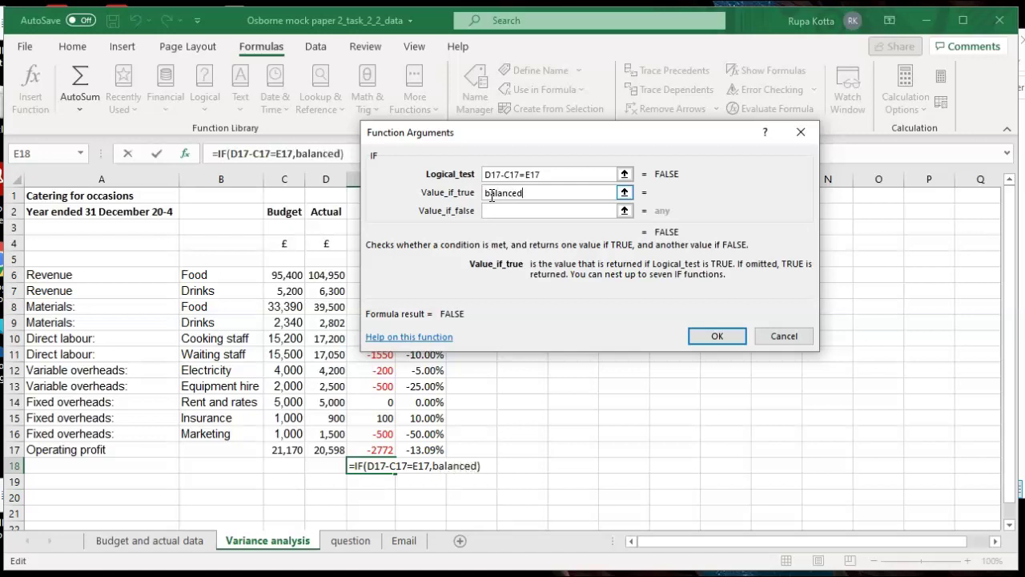
click(501, 211)
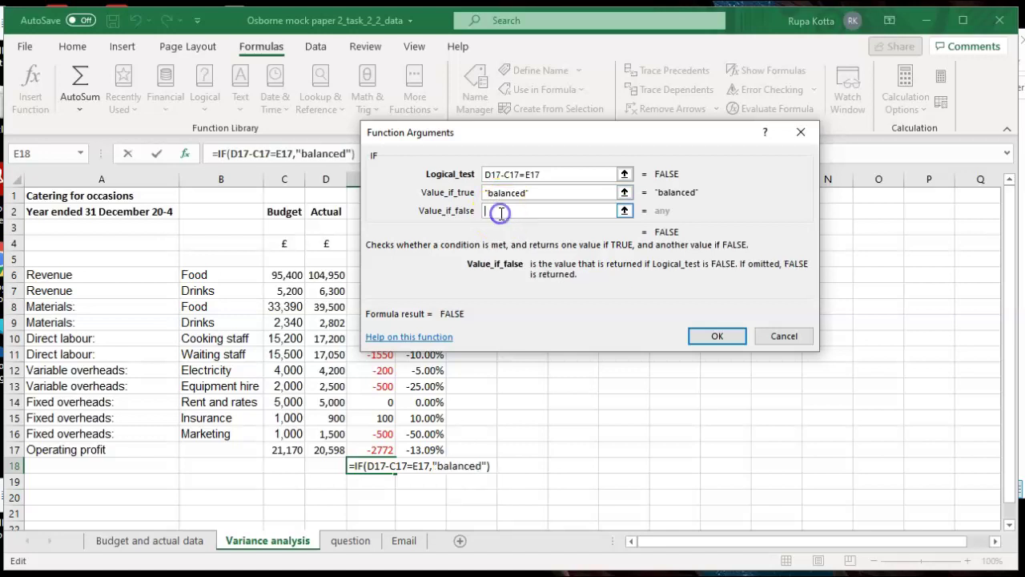
text(C)
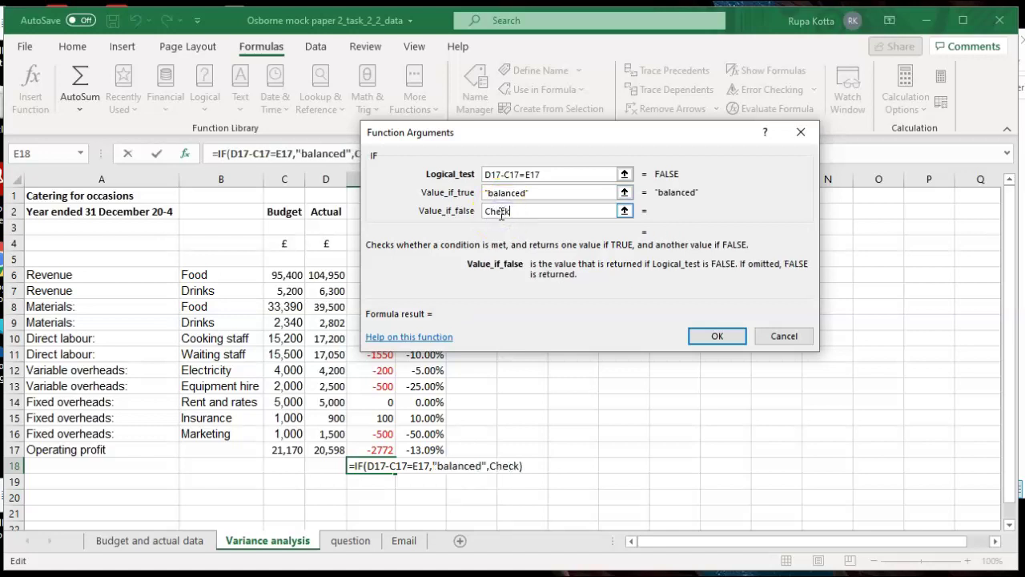
text(heck)
key(Tab)
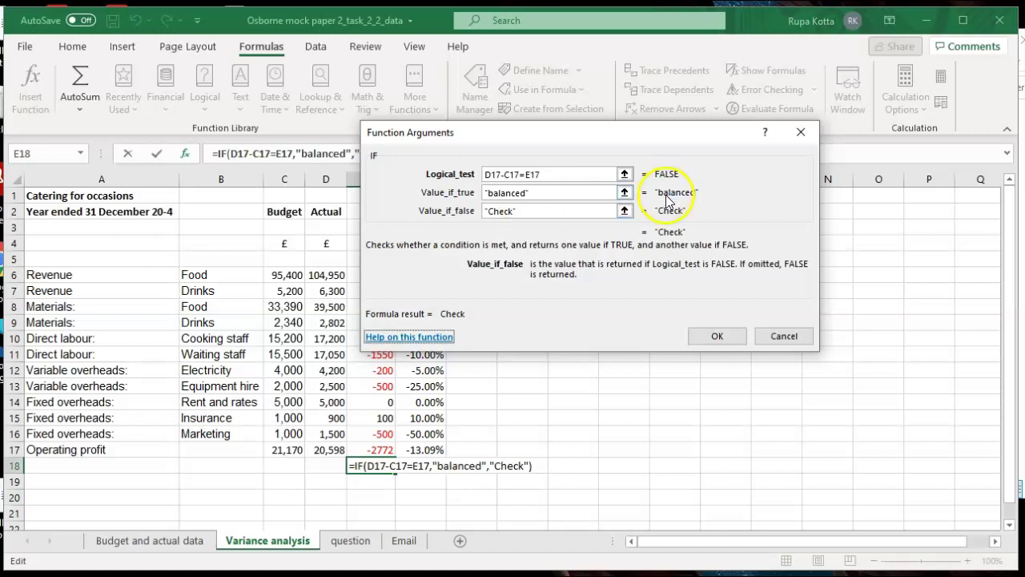
click(707, 336)
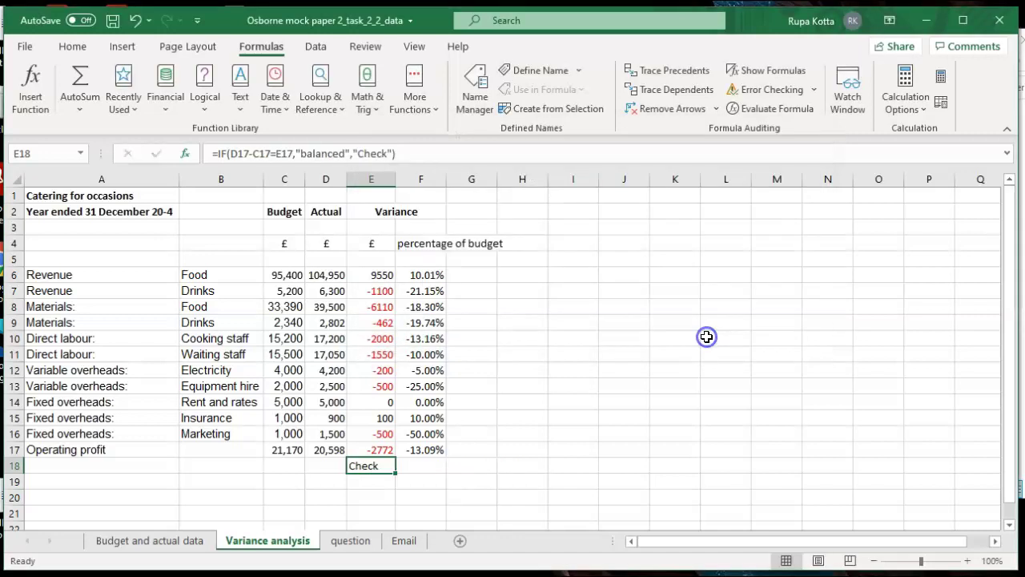
Step: Replace the drinks revenue variance formula in E7 with =D7-C7
click(356, 451)
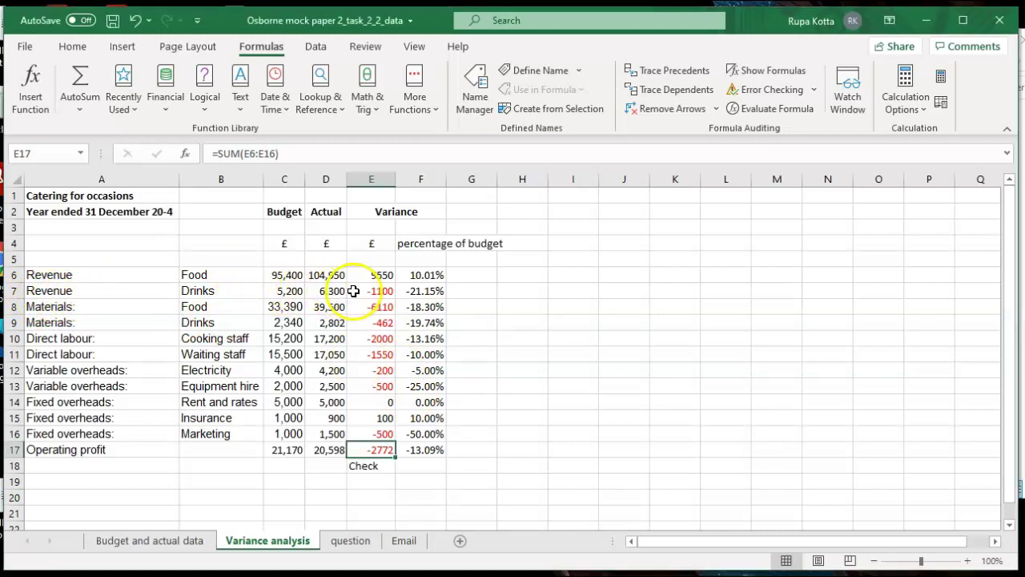
click(364, 293)
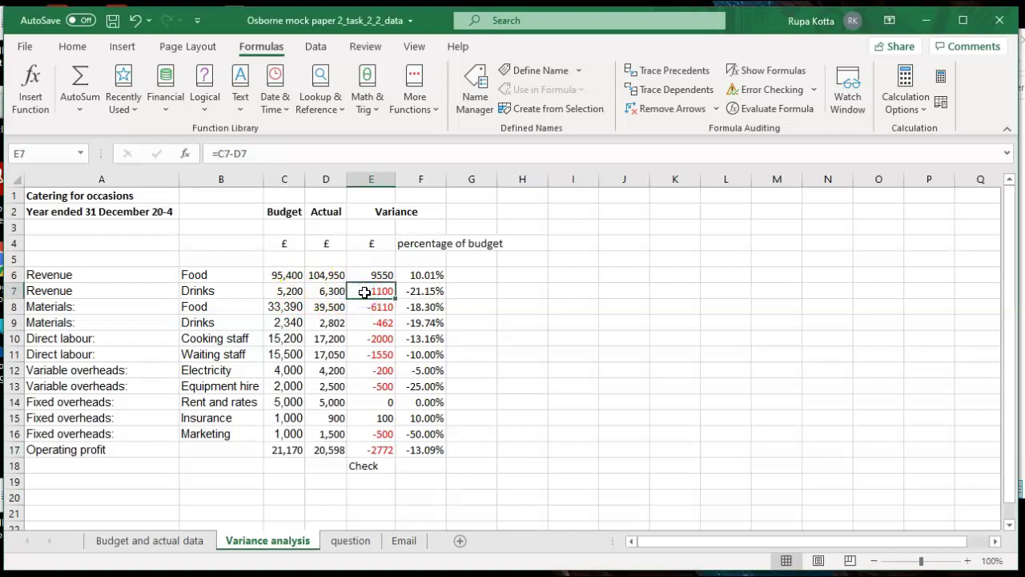
key(Delete)
text(=)
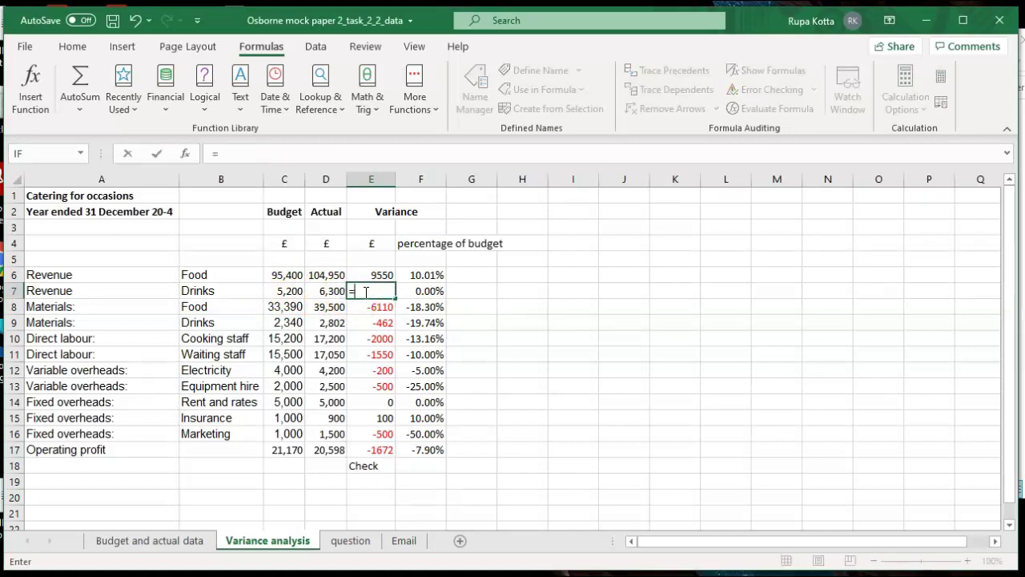
click(328, 292)
text(-)
click(290, 294)
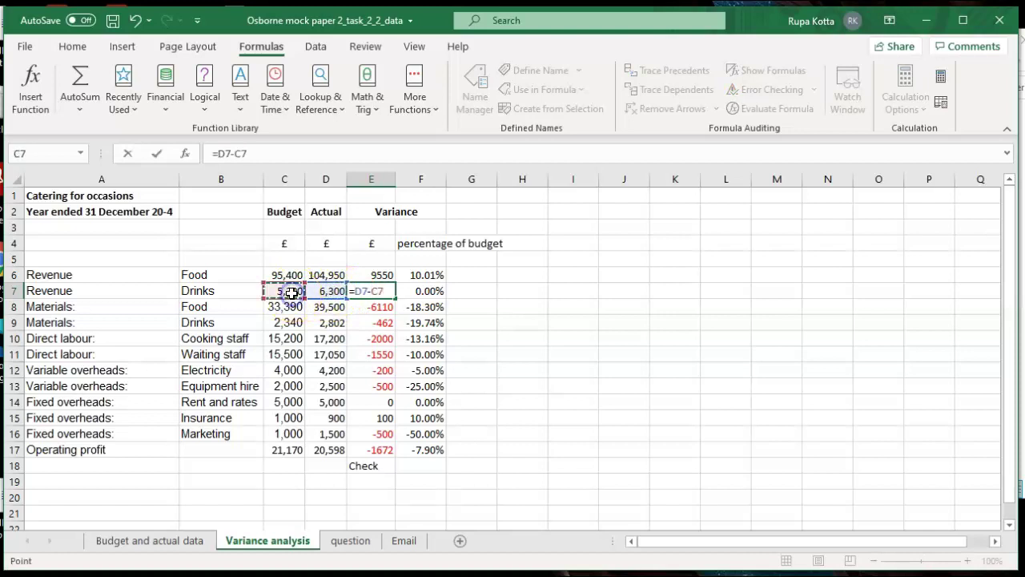
key(Return)
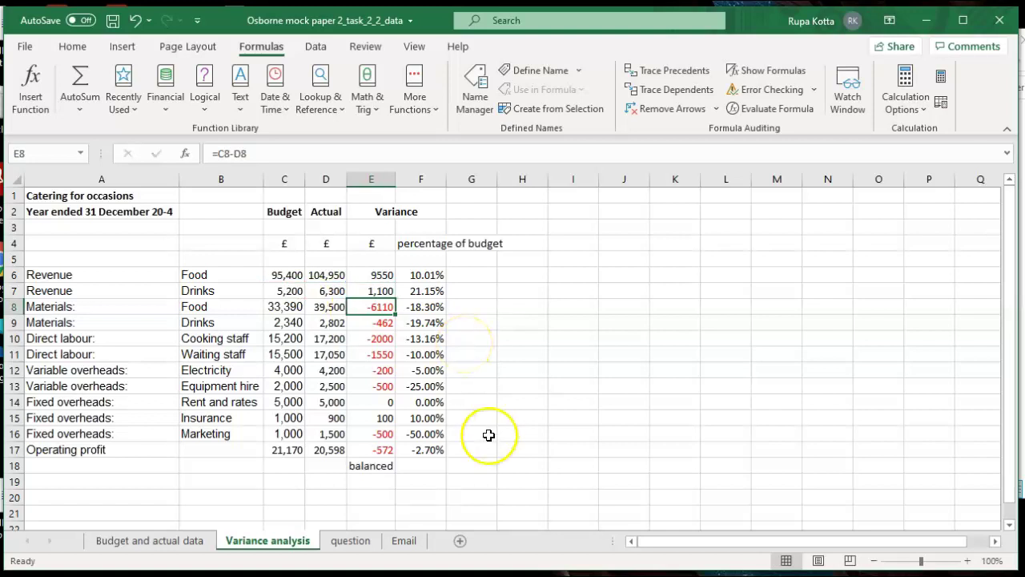
Step: Review the header and footer requirements on the question sheet and the header/footer page setup options for the Variance analysis sheet
click(362, 543)
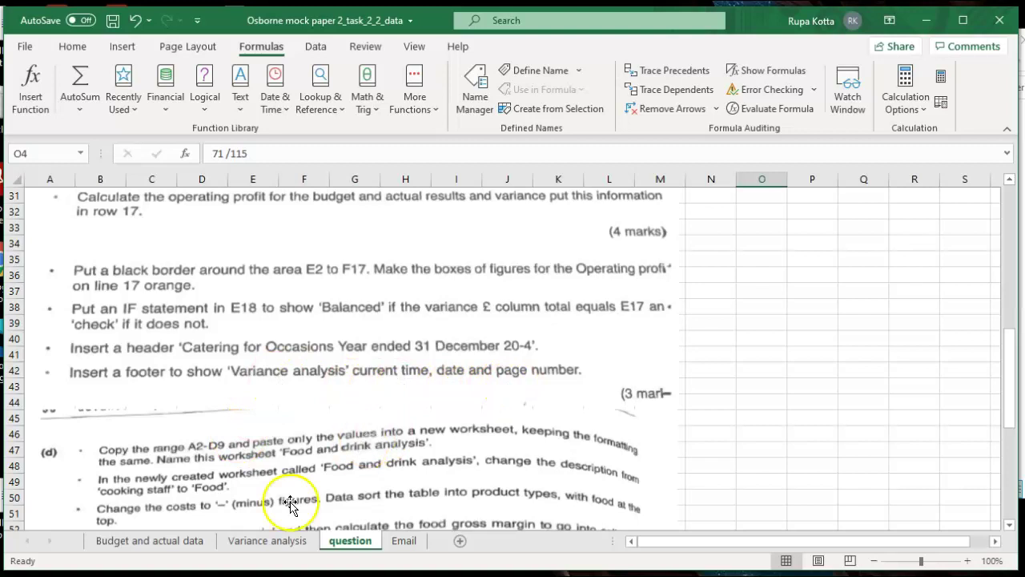
click(255, 545)
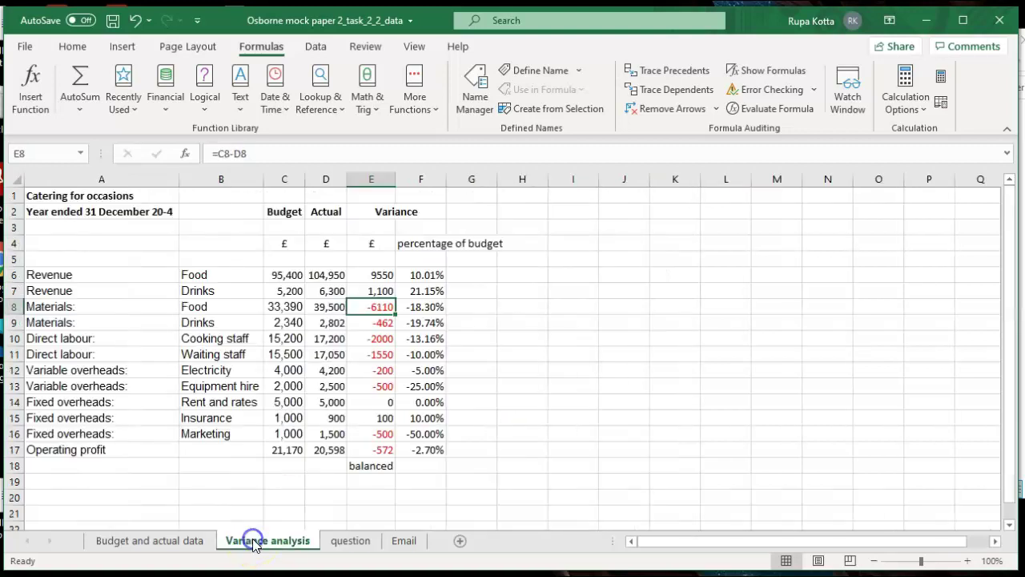
click(27, 53)
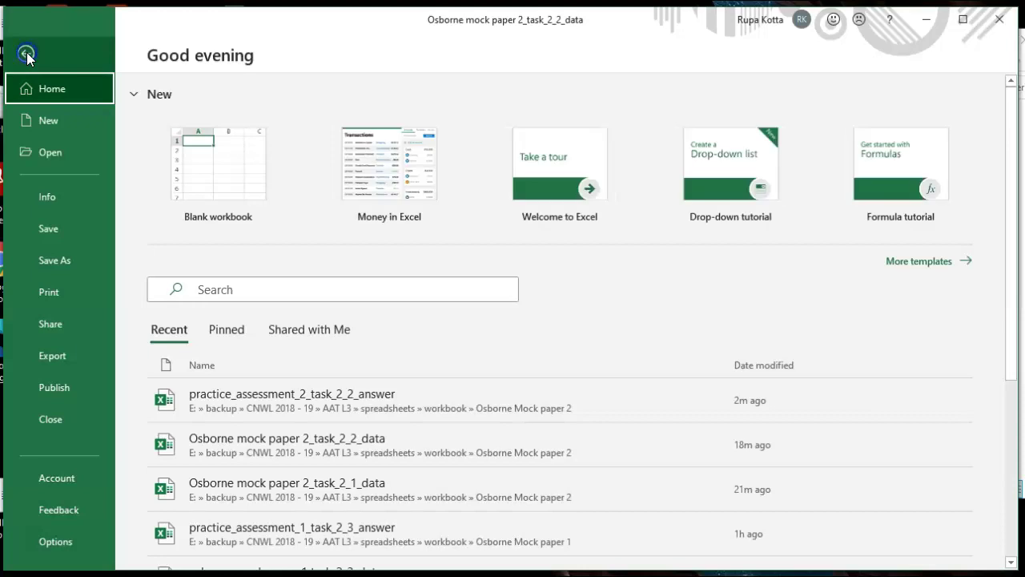
click(48, 302)
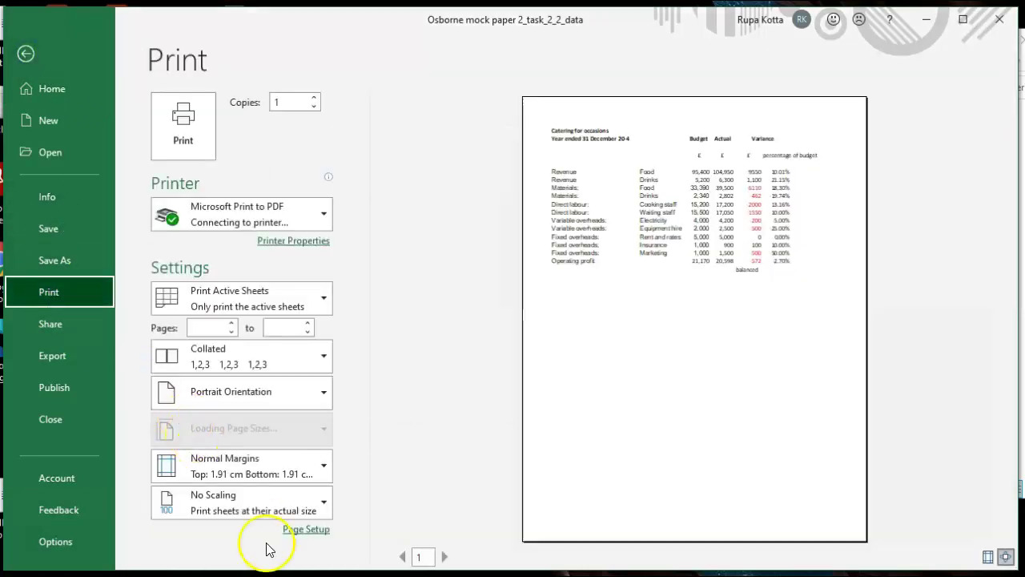
click(304, 529)
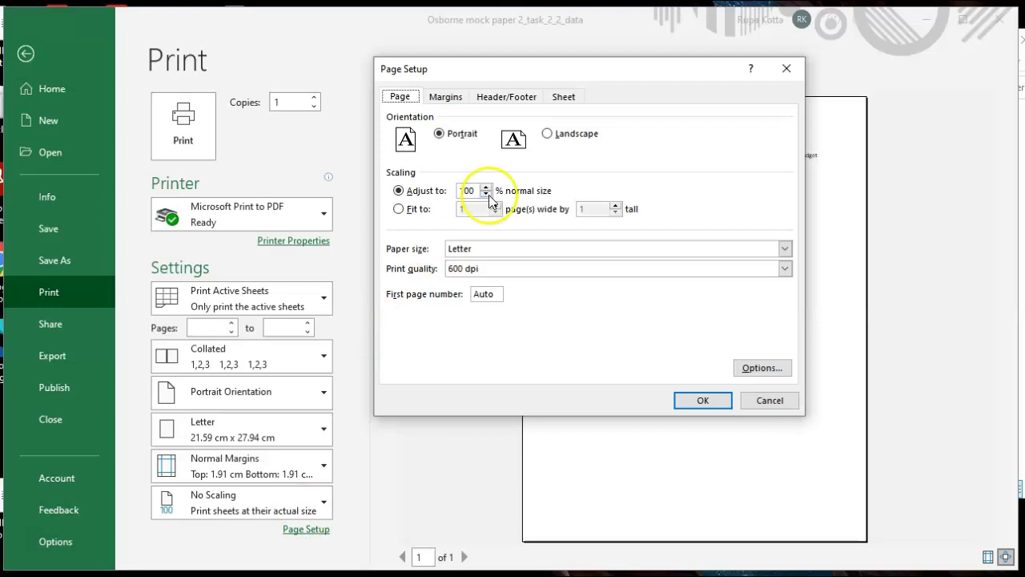
click(507, 98)
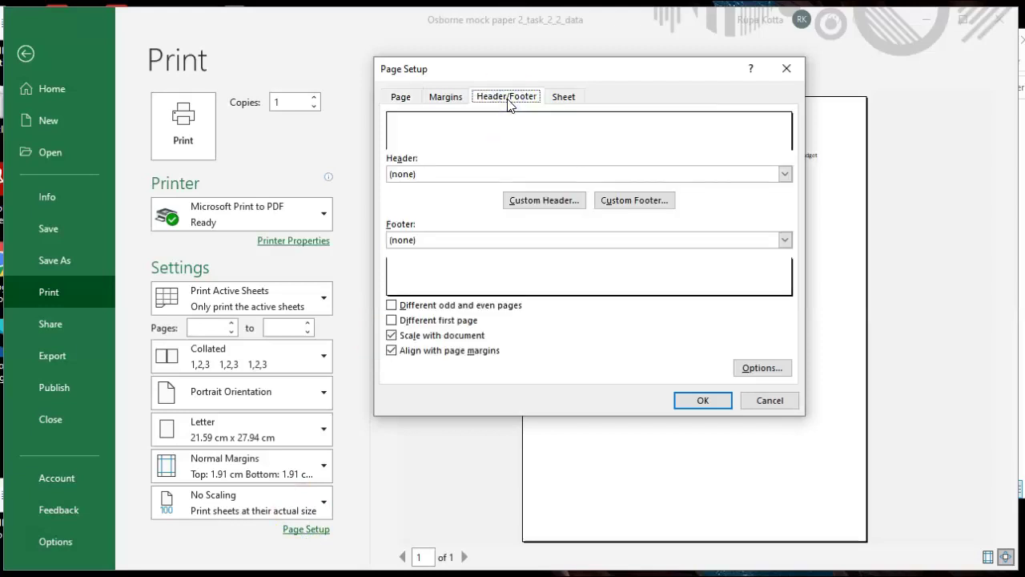
click(761, 402)
click(25, 53)
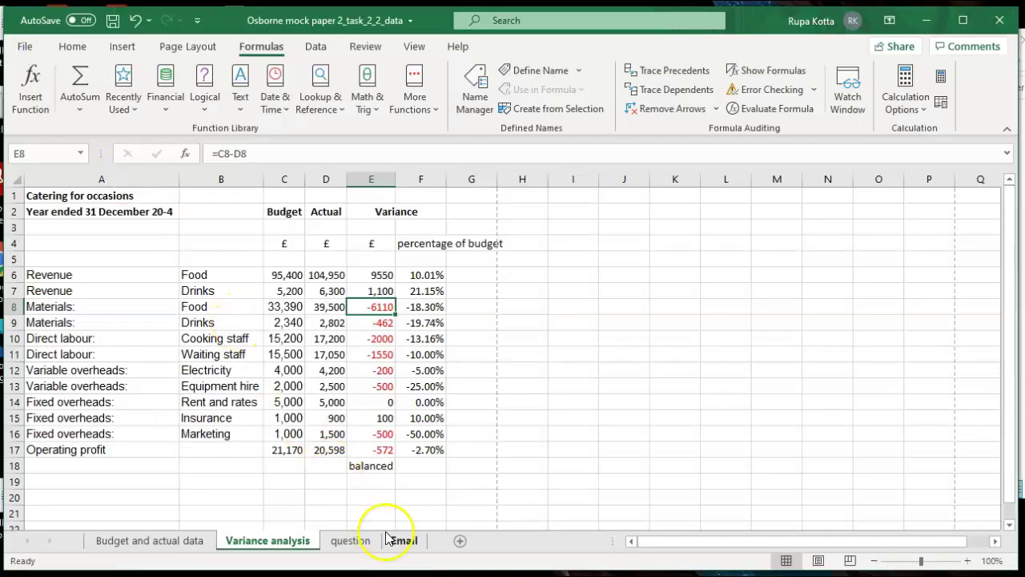
Step: Read part (d) on the question sheet and examine the range A2:D9 on the Variance analysis sheet
click(350, 541)
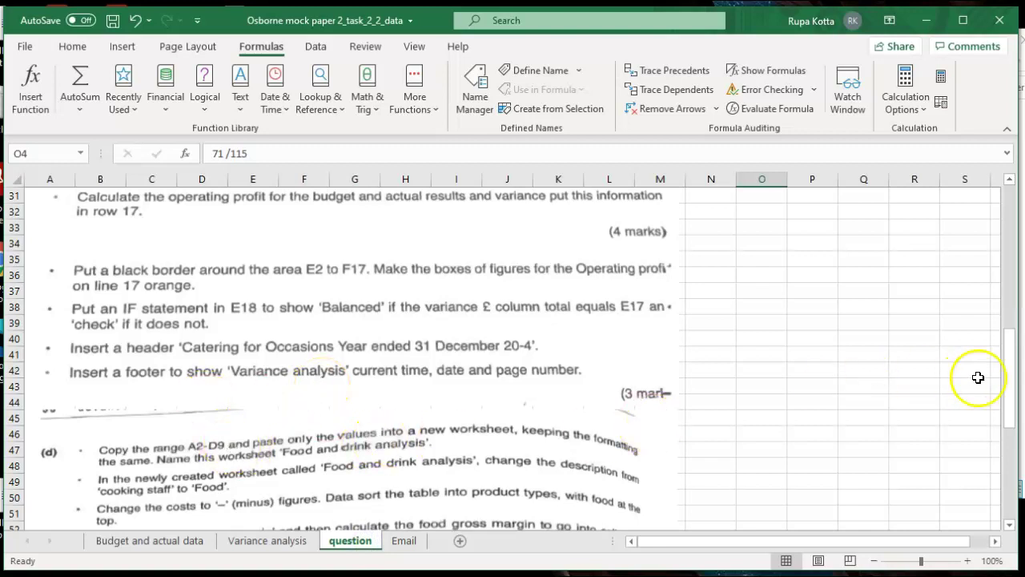
drag(1013, 374, 1014, 425)
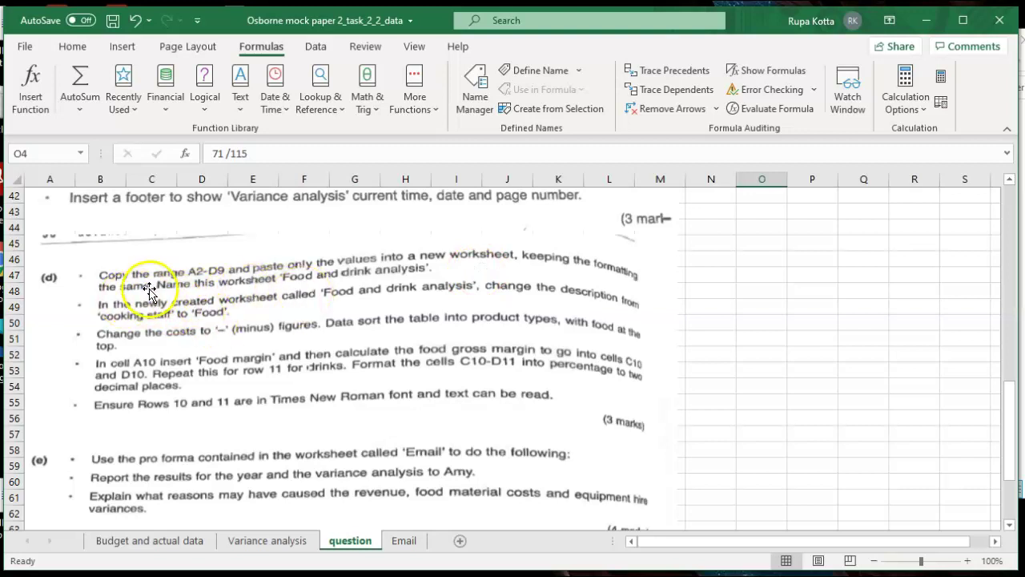
click(234, 541)
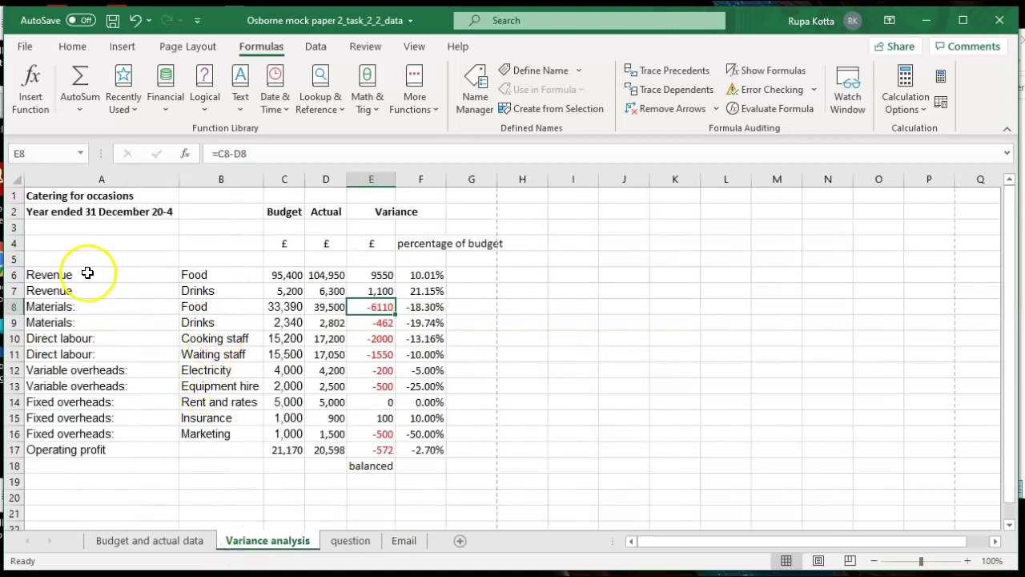
click(49, 215)
drag(49, 215, 323, 322)
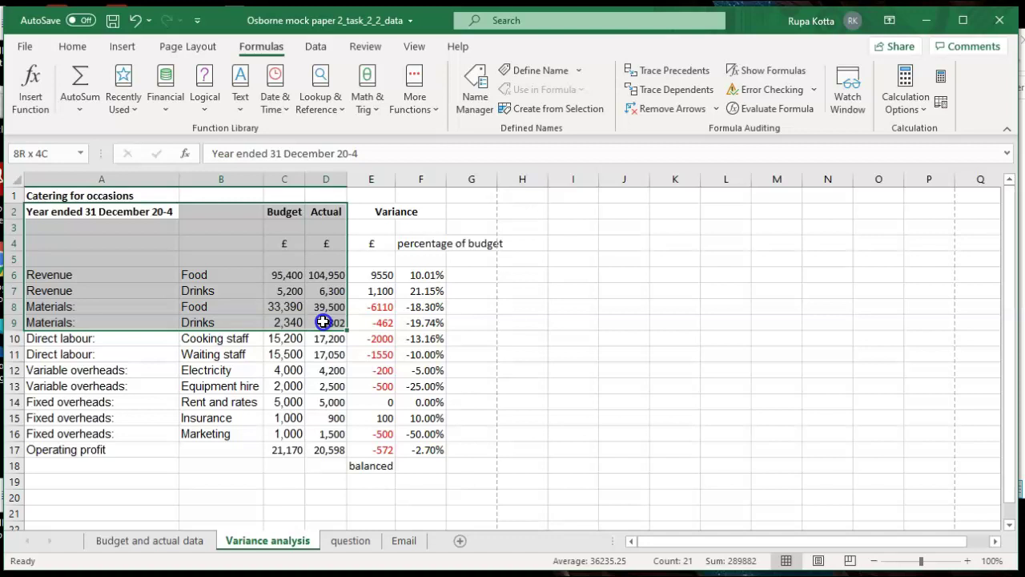
drag(323, 322, 325, 321)
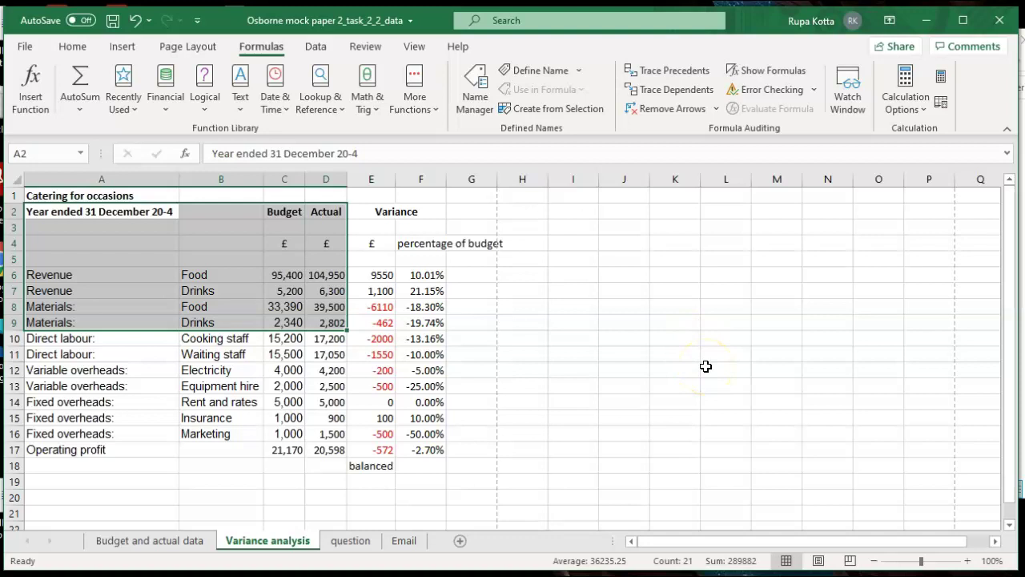
click(706, 366)
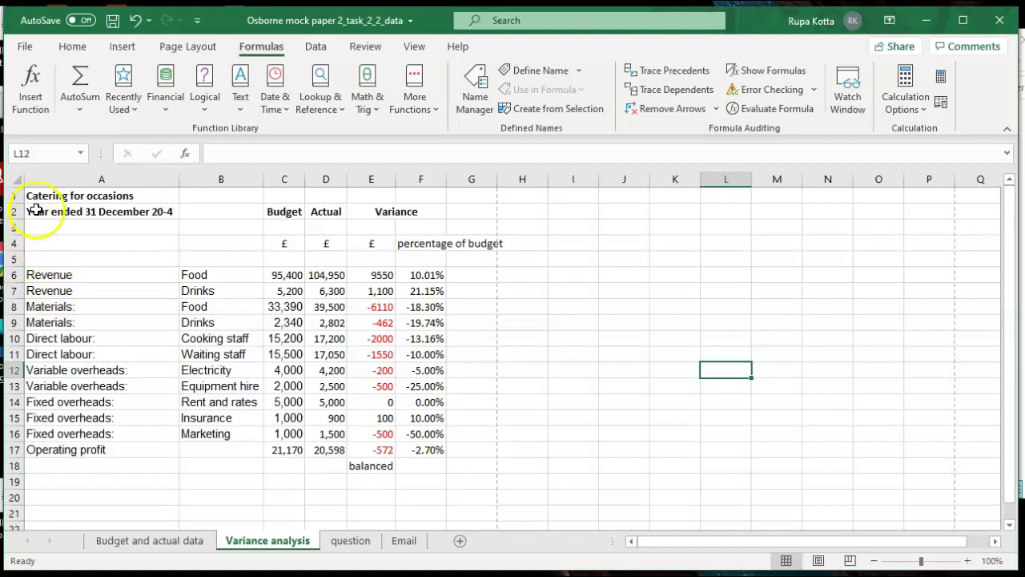
drag(44, 210, 325, 323)
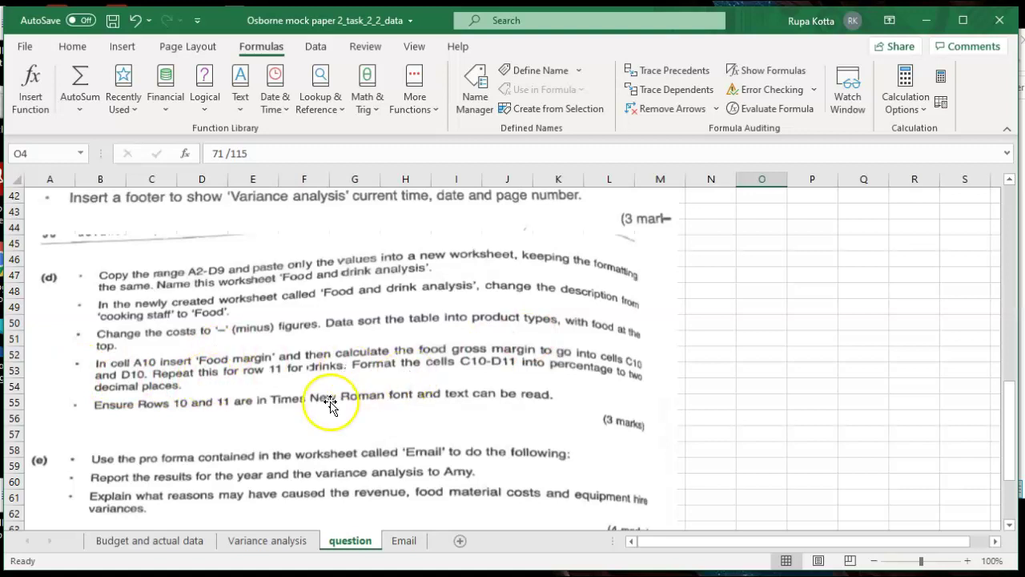
Step: Copy the range A2:D11 from the Variance analysis sheet and add a new worksheet
click(246, 543)
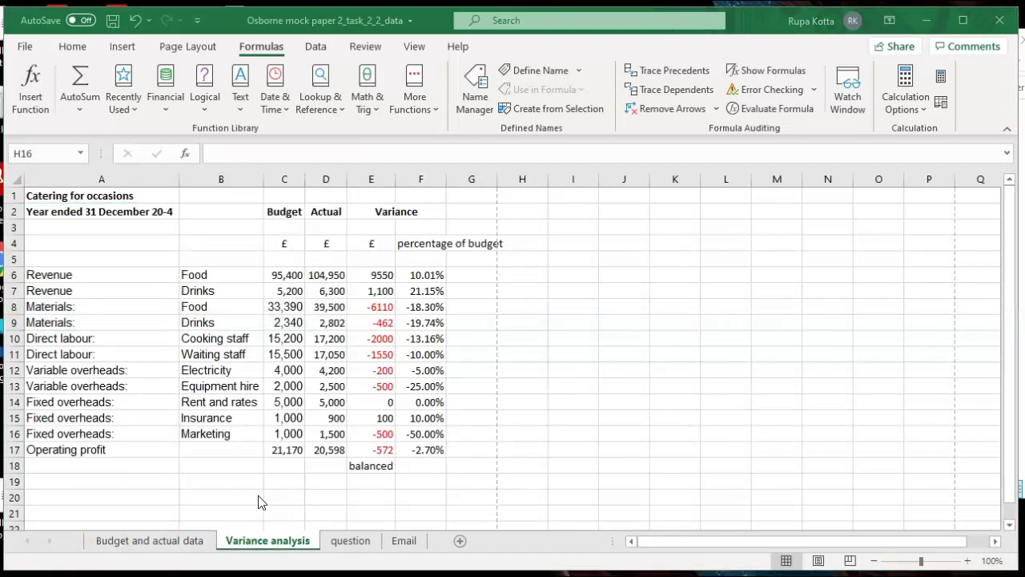
click(77, 212)
drag(77, 212, 323, 352)
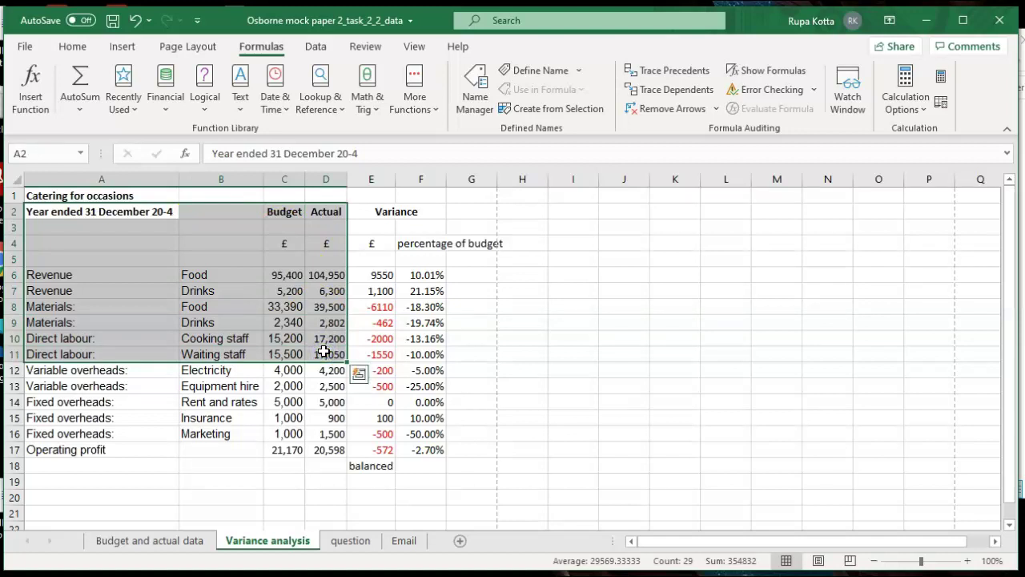
key(ctrl+c)
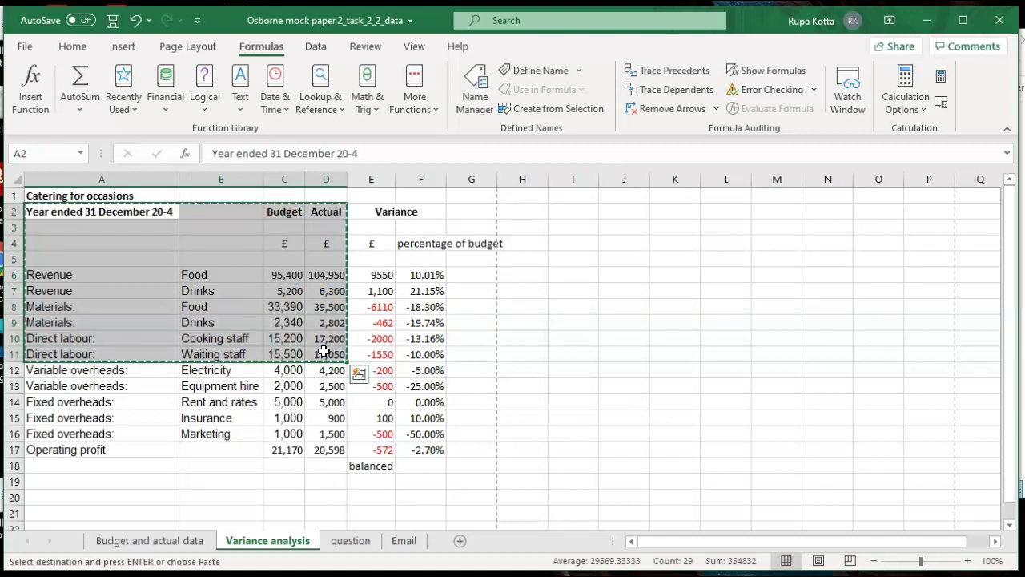
click(460, 542)
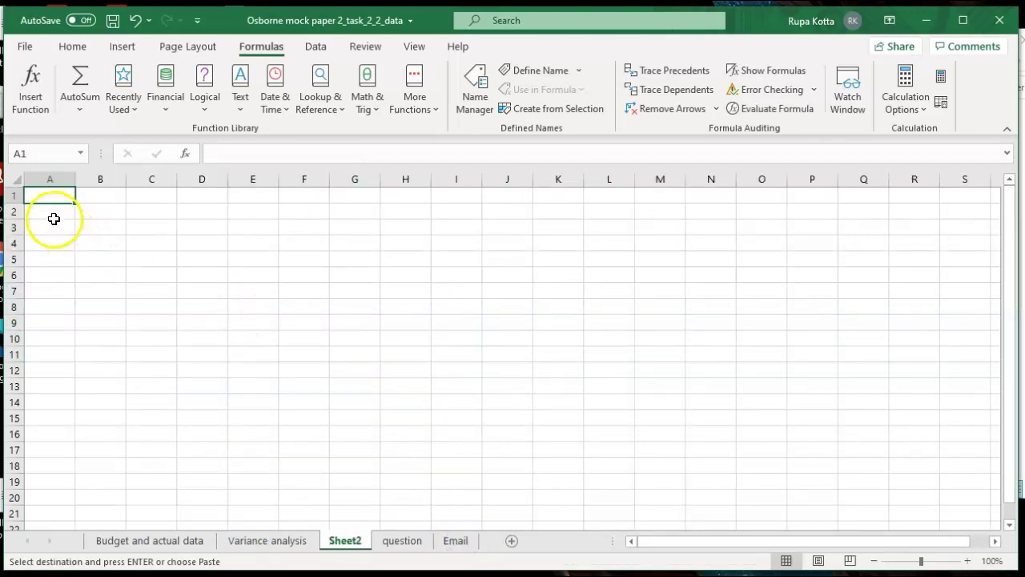
Step: Paste the copied range at A2 of the new worksheet as values with number formatting
click(53, 213)
right_click(53, 213)
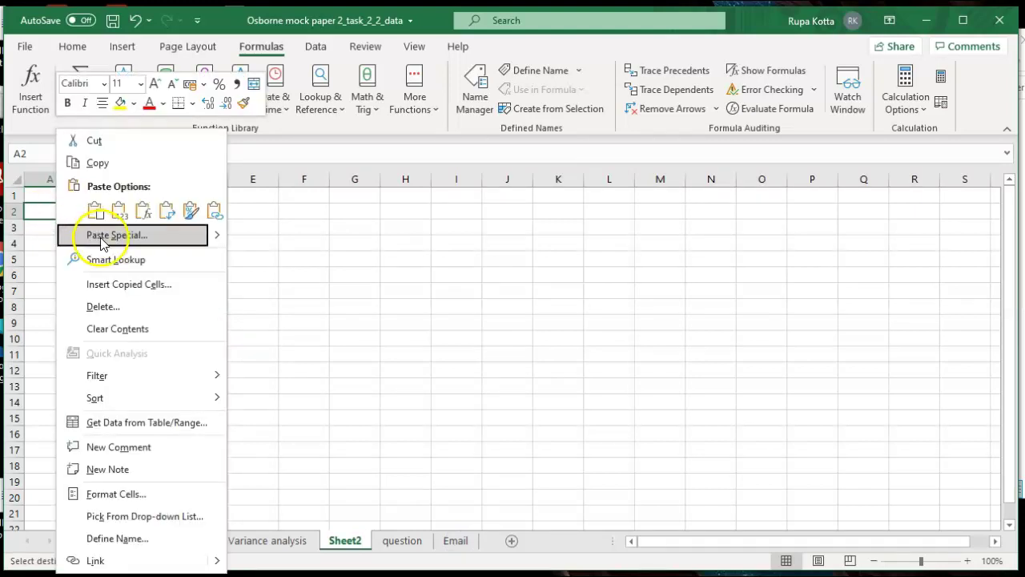
click(101, 236)
click(149, 207)
click(179, 339)
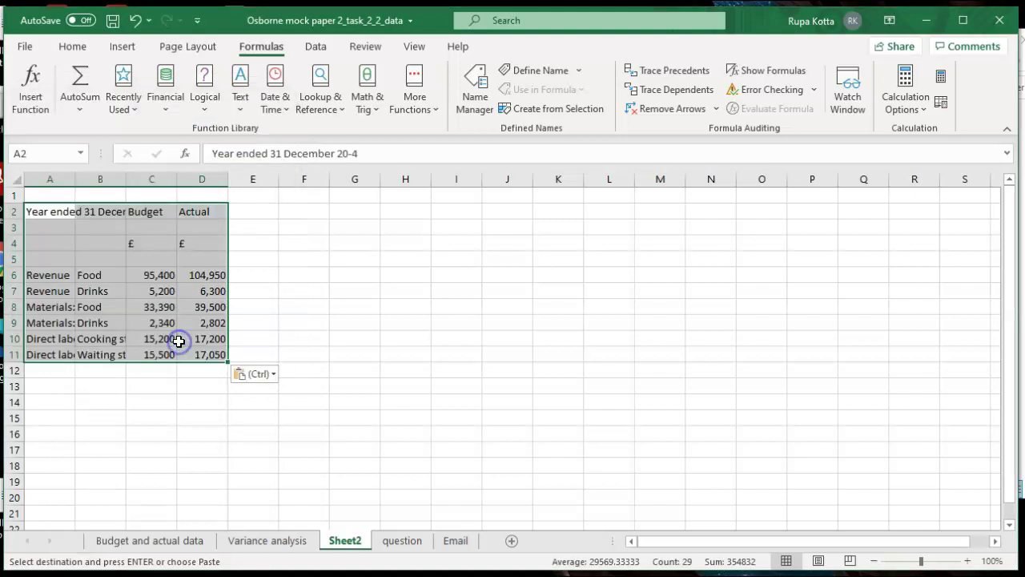
click(350, 373)
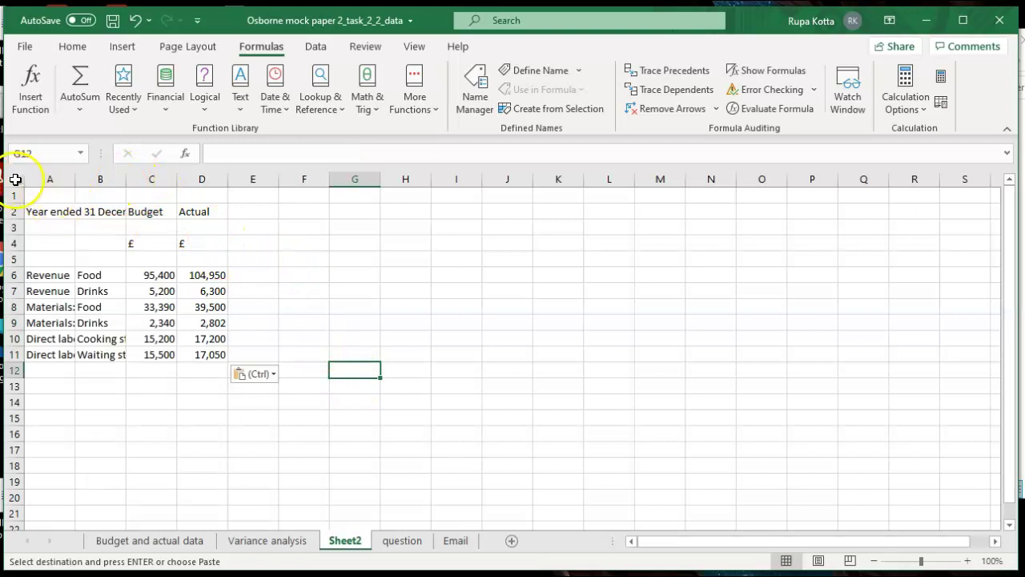
Step: AutoFit the column widths across the whole new worksheet
click(15, 179)
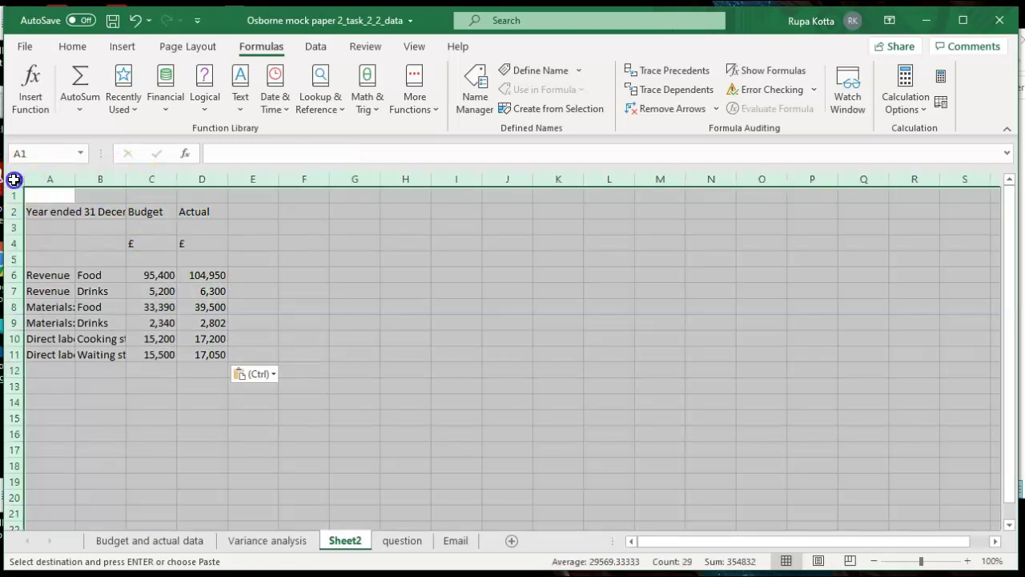
click(70, 50)
click(724, 106)
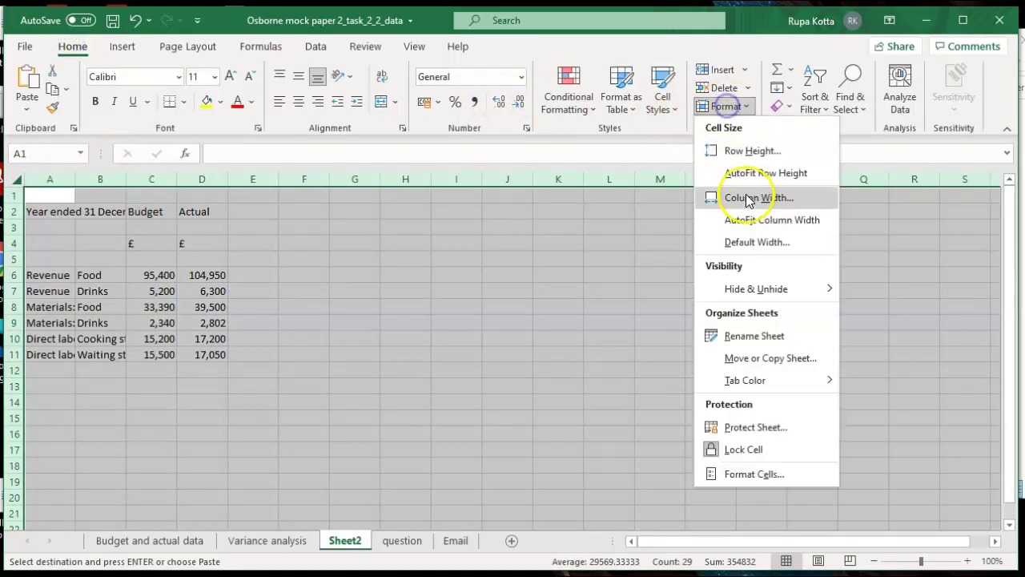
click(749, 220)
click(516, 365)
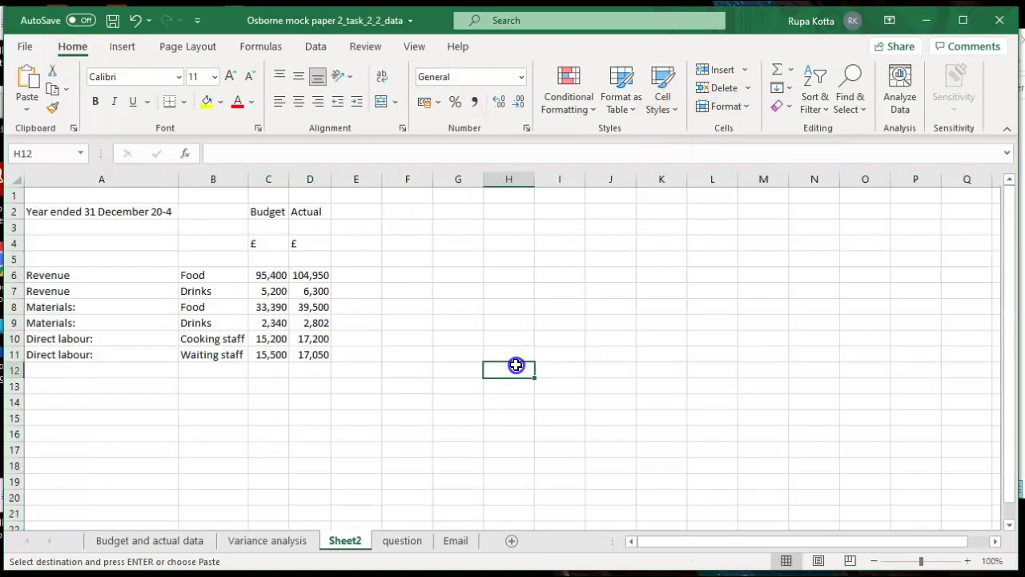
Step: Check the required sheet name on the question sheet and rename Sheet2 as "Food and Drink analysis"
click(402, 541)
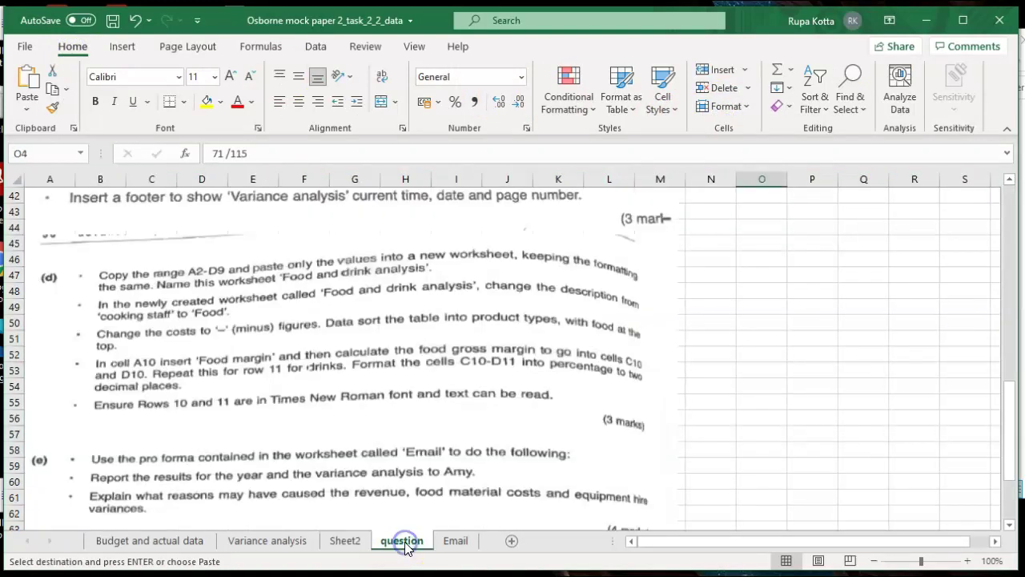
double_click(346, 541)
text(Food and )
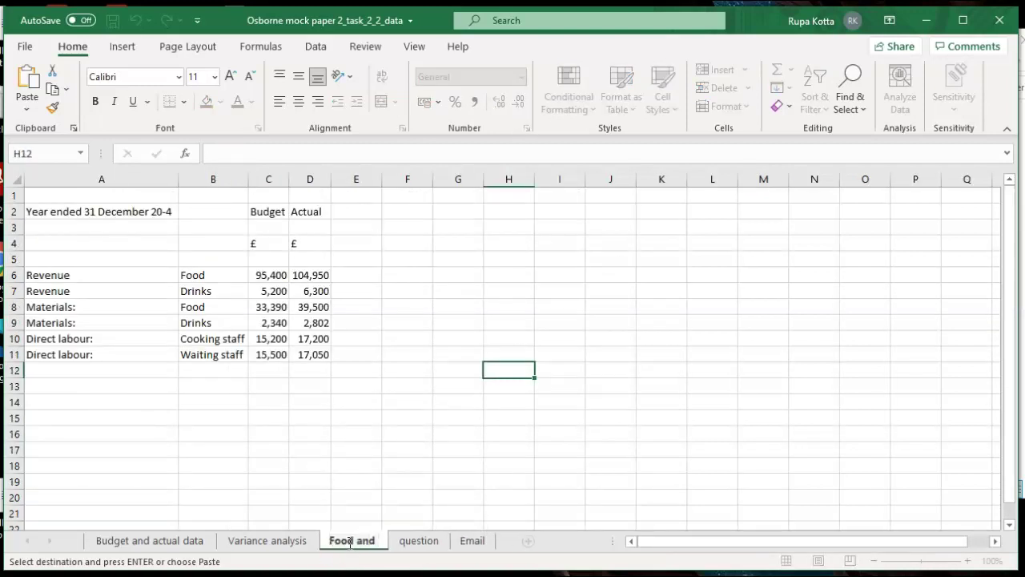
text(Drink a)
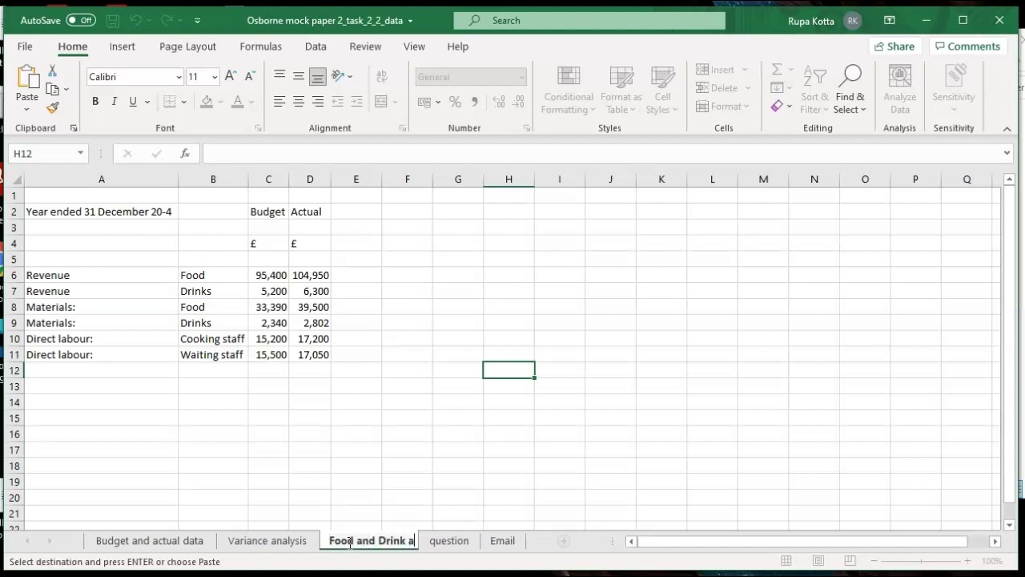
text(nalysis)
key(Return)
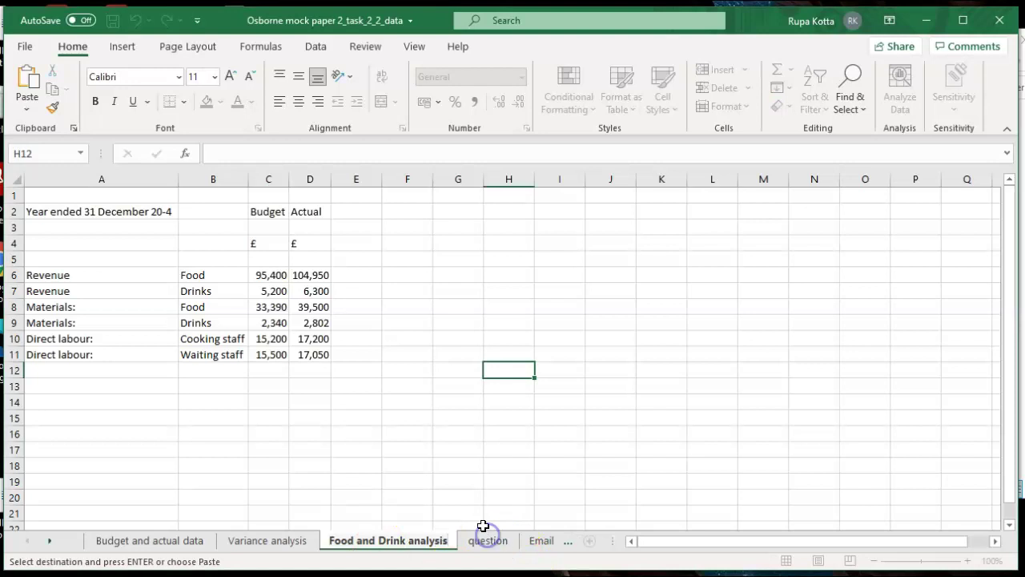
Step: Check the question sheet's description requirement and change "Cooking staff" in B10 of Food and Drink analysis to "Food"
click(484, 542)
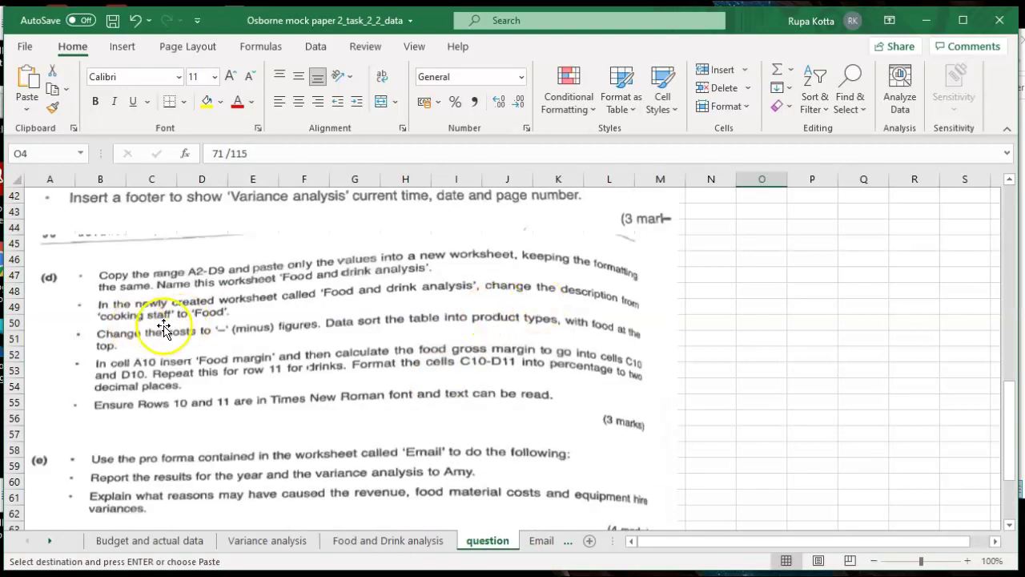
click(336, 543)
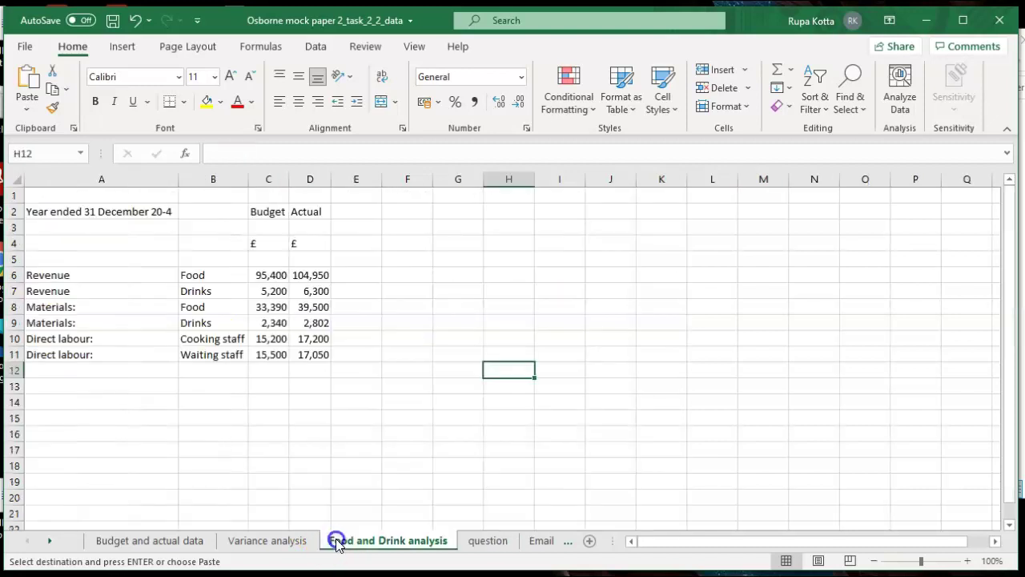
click(200, 337)
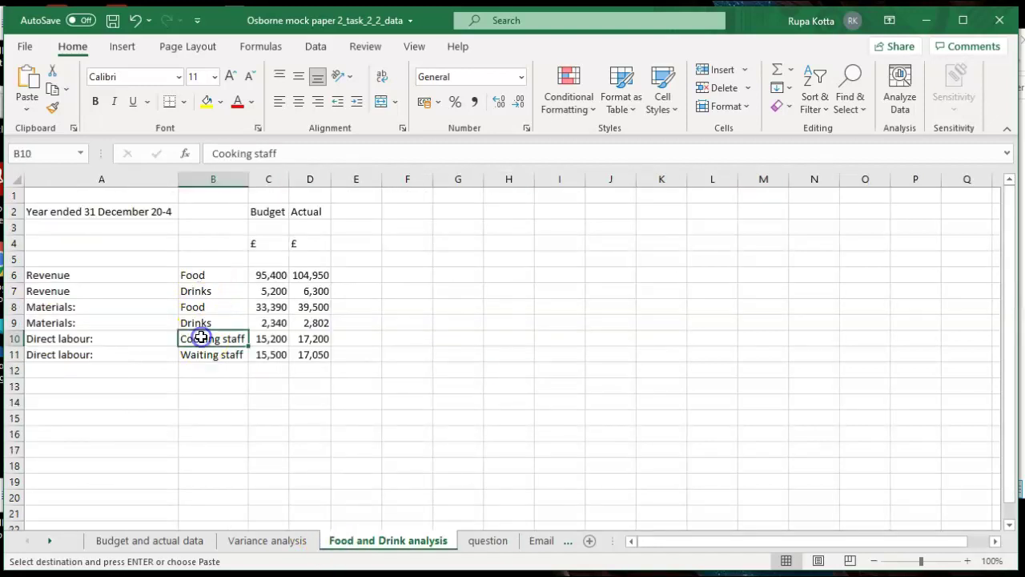
text(Food)
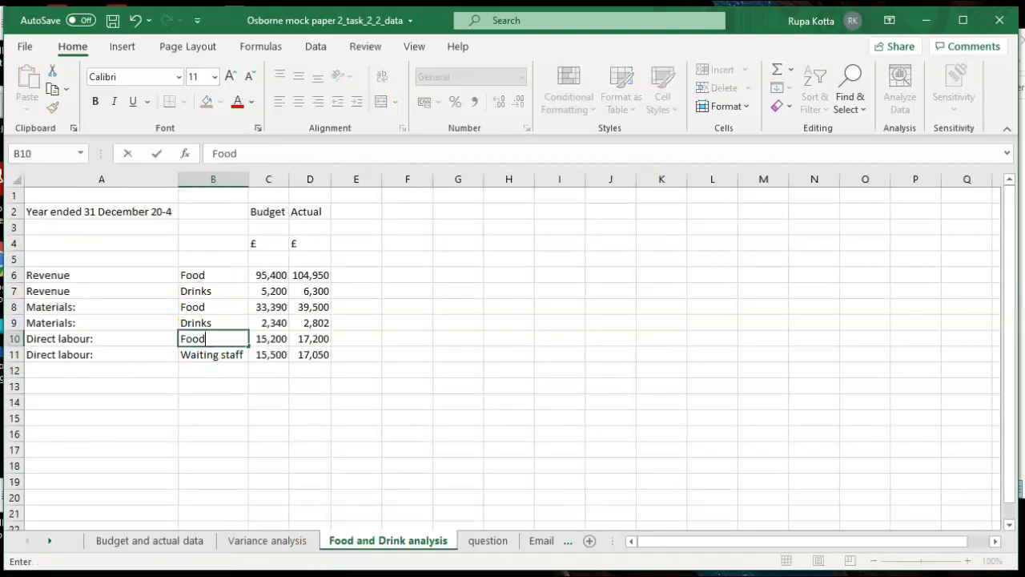
click(560, 305)
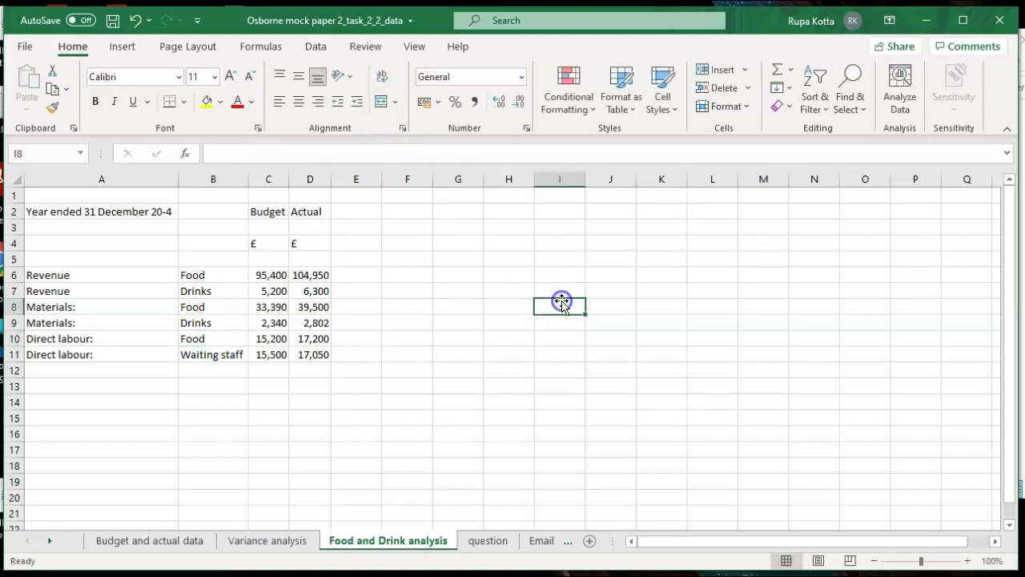
Step: Check the cost-sign requirement on the question sheet and change the budget food materials cost in C8 of Food and Drink analysis to -33390
click(473, 542)
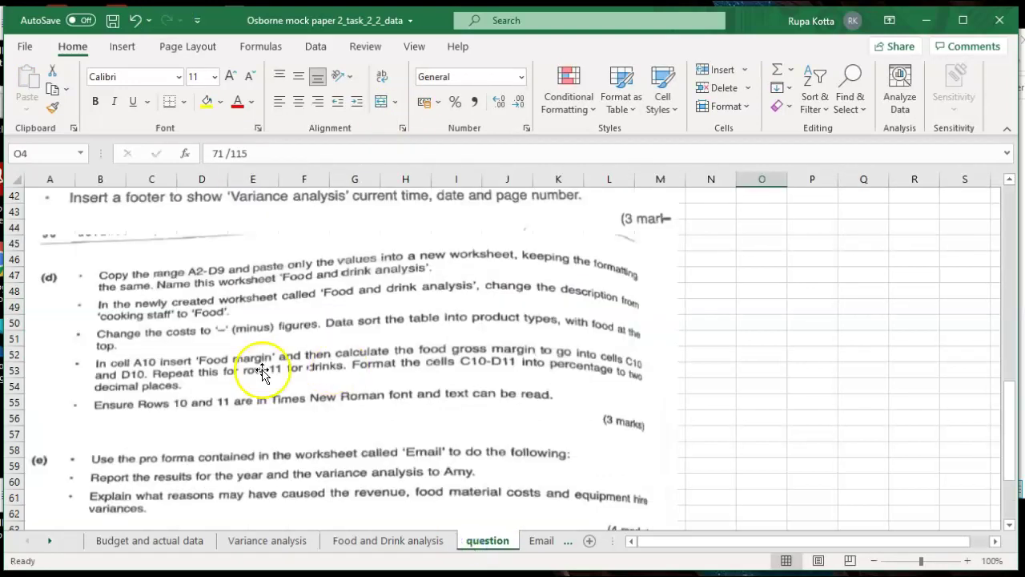
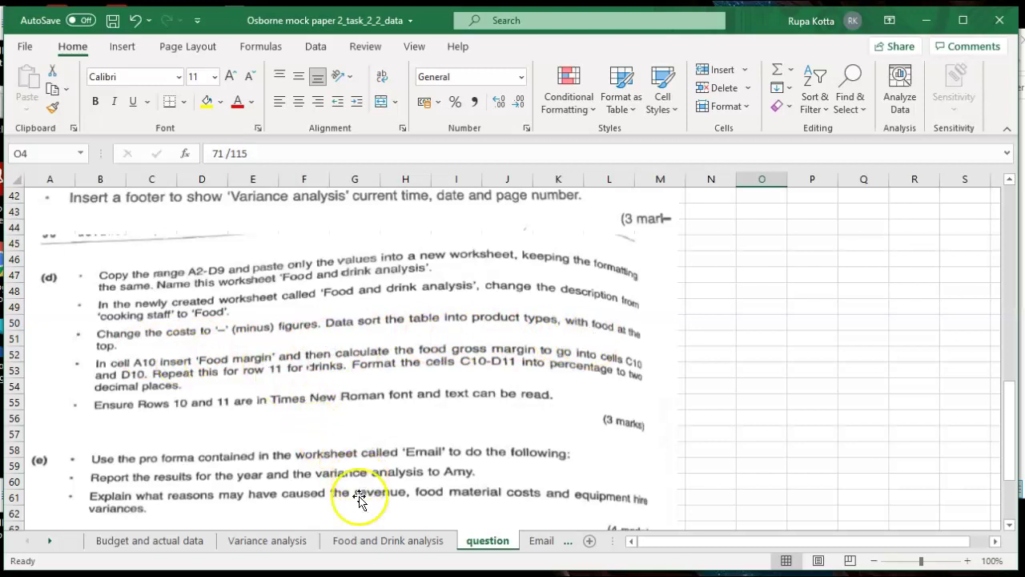
click(360, 541)
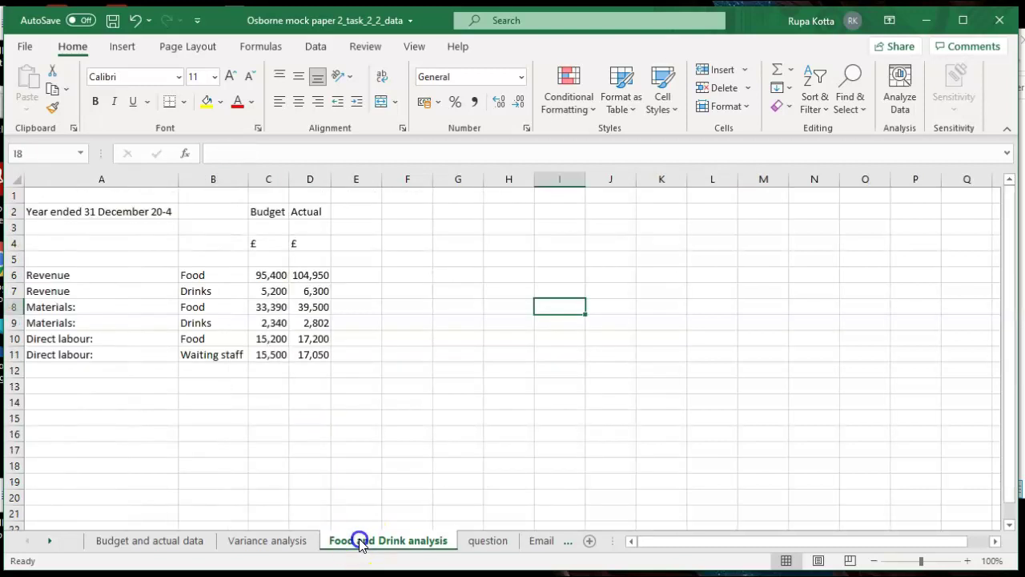
click(262, 311)
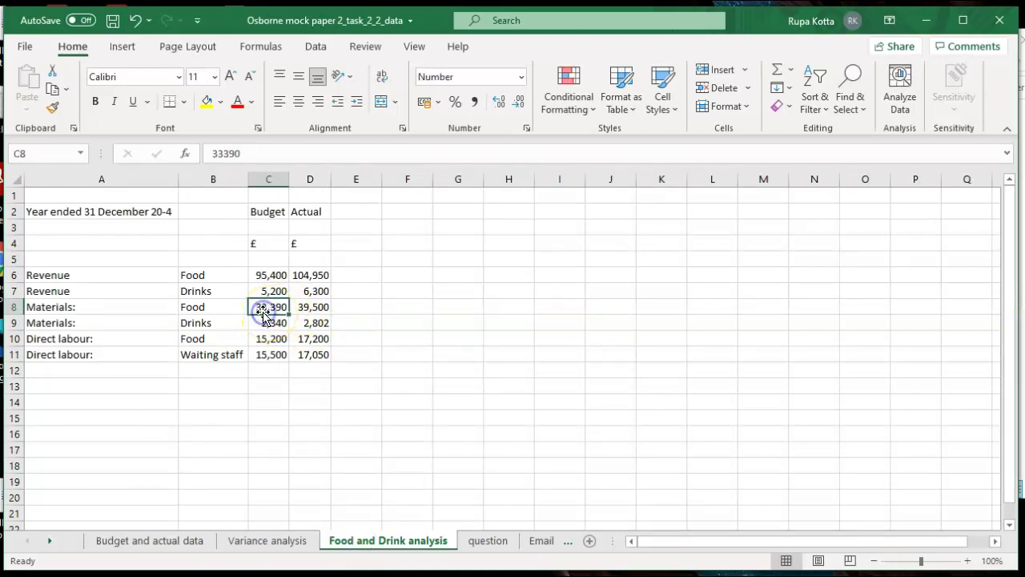
click(213, 155)
text(-)
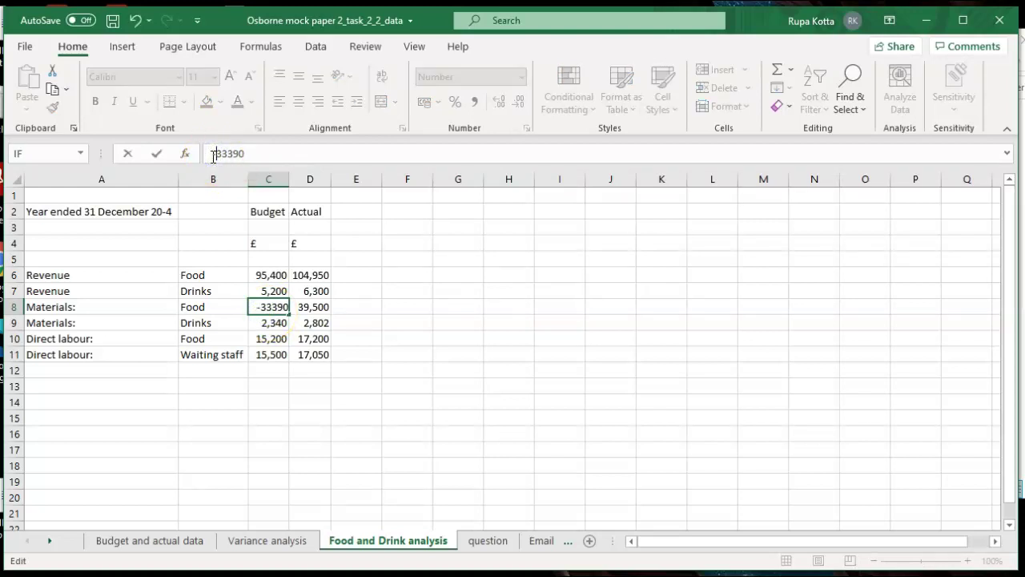
key(Tab)
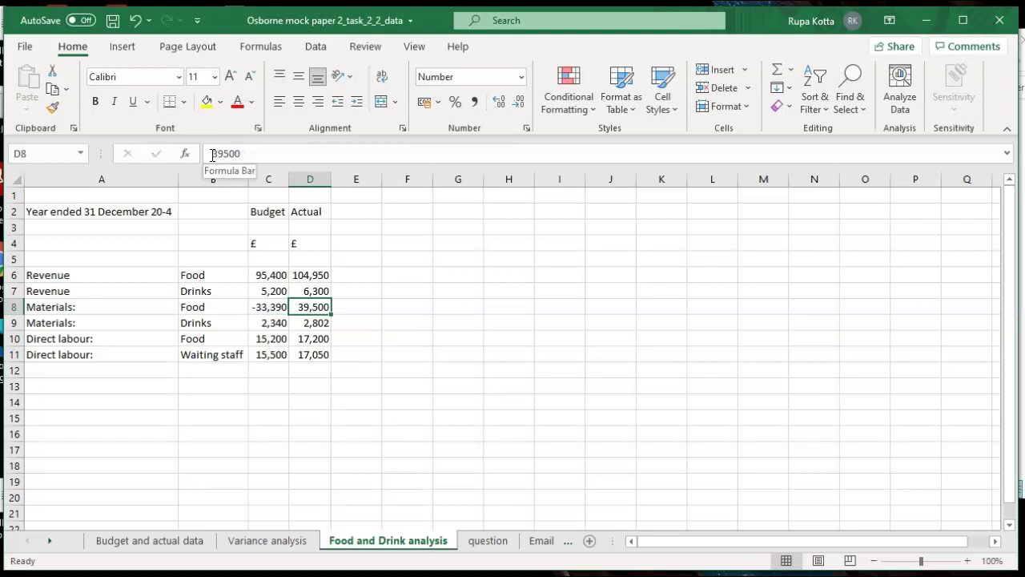
click(212, 154)
text(-)
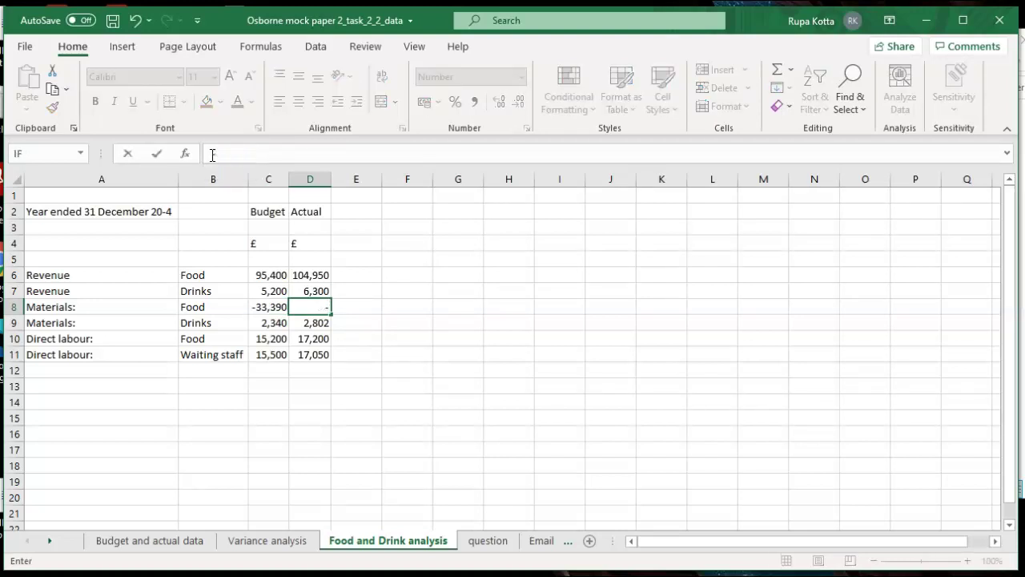
click(134, 20)
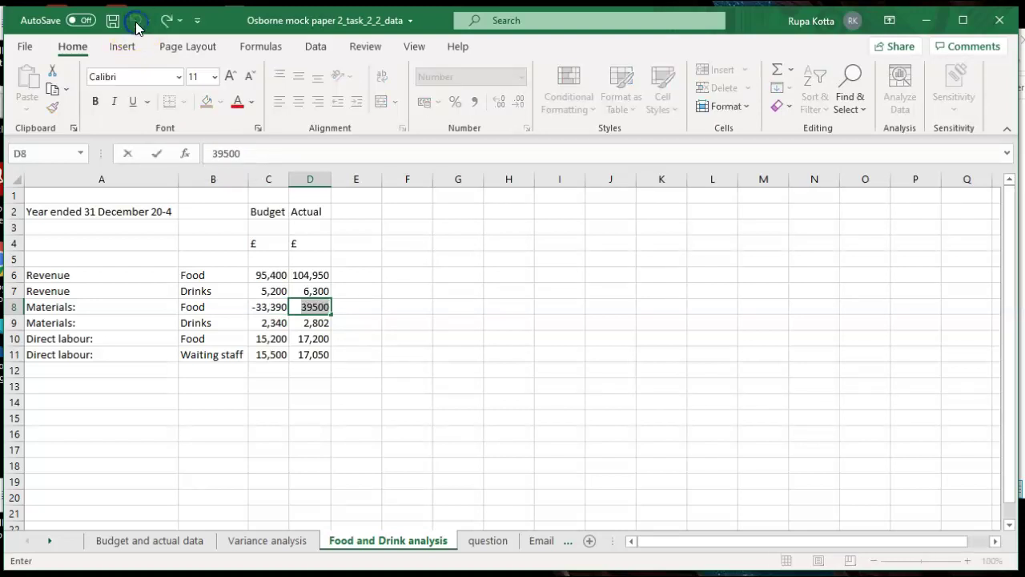
Step: Change the actual food materials cost in D8 to -39500
click(214, 152)
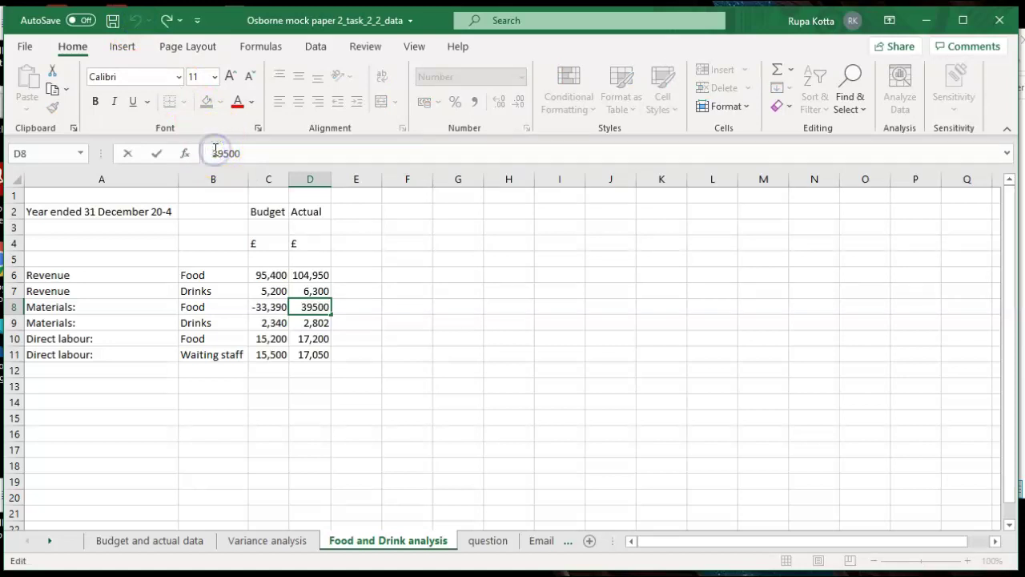
text(-)
click(269, 328)
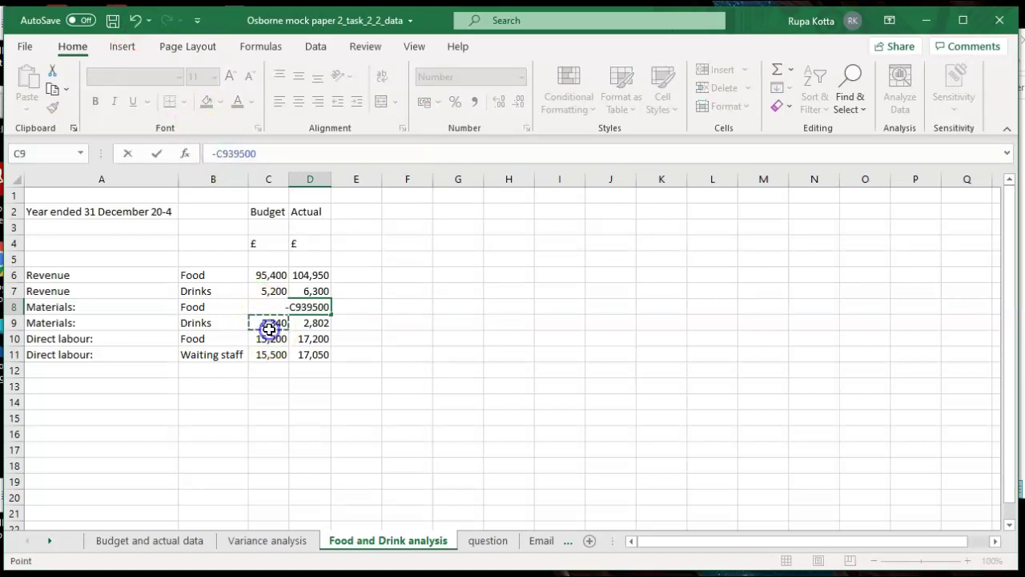
key(BackSpace)
key(BackSpace)
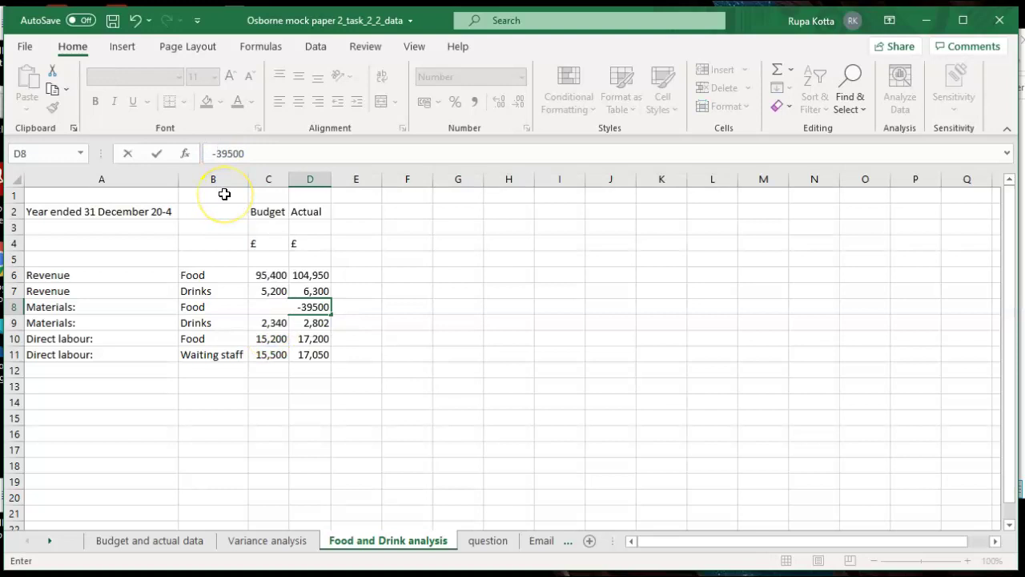
key(Return)
Step: Make the drinks materials costs negative, with -2340 as budget in C9 and -2802 as actual in D9
click(215, 156)
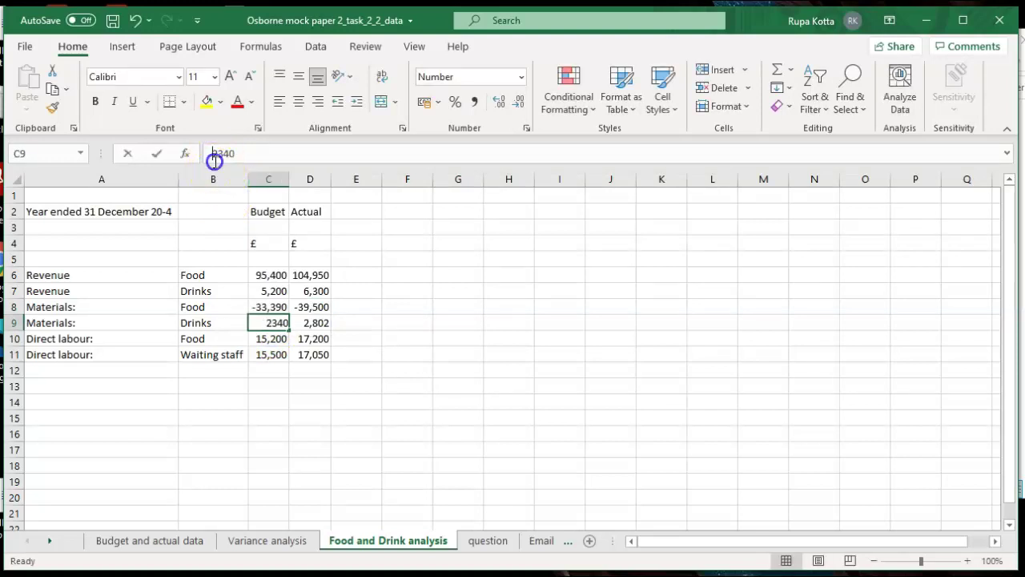
text(-)
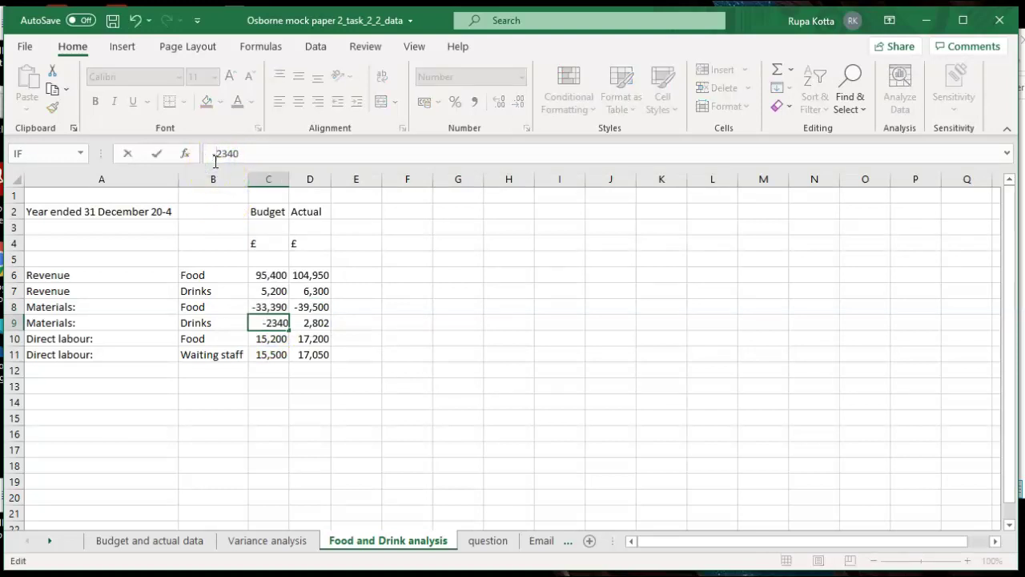
key(Tab)
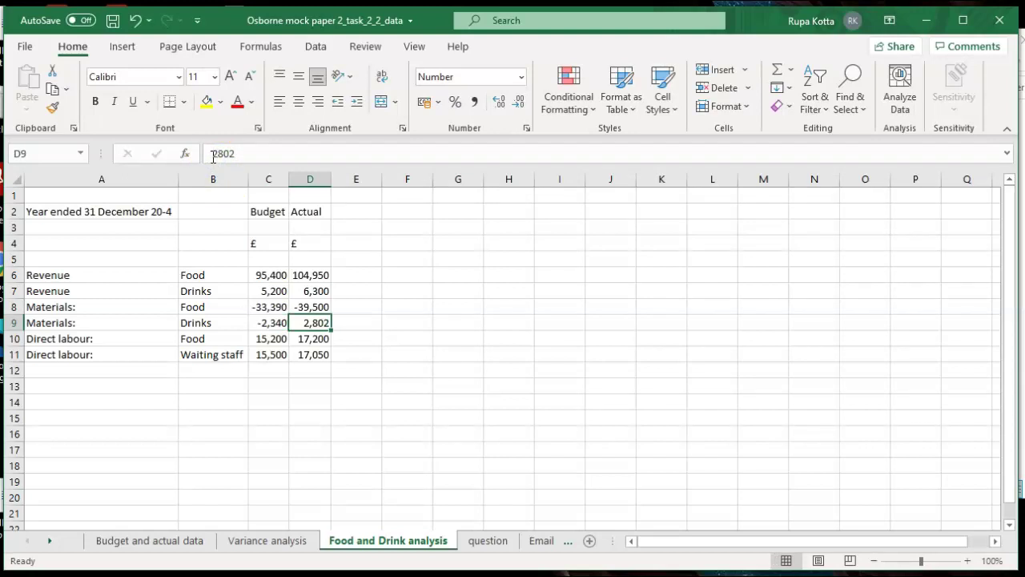
click(211, 156)
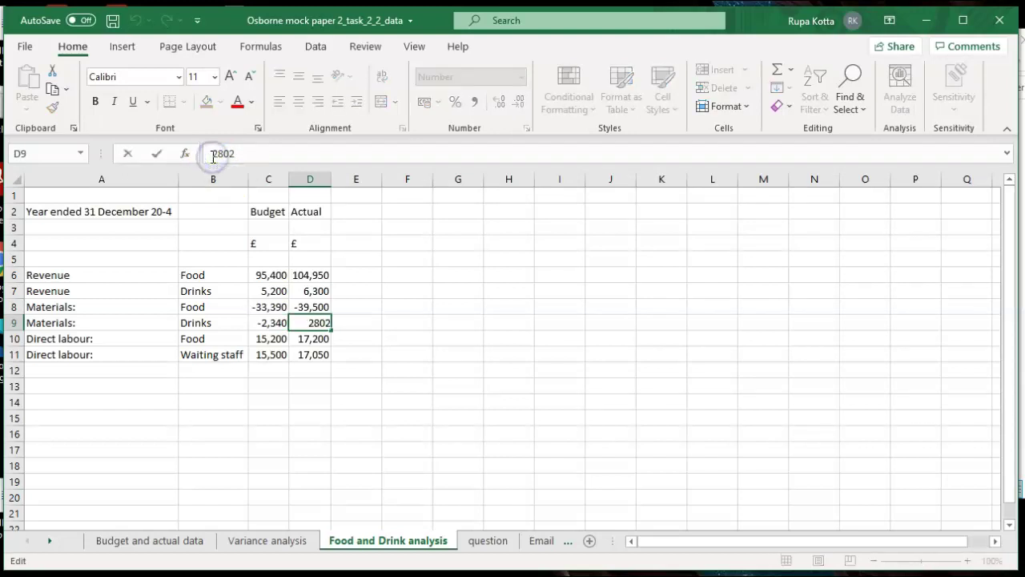
text(-)
click(264, 338)
key(BackSpace)
key(BackSpace)
key(BackSpace)
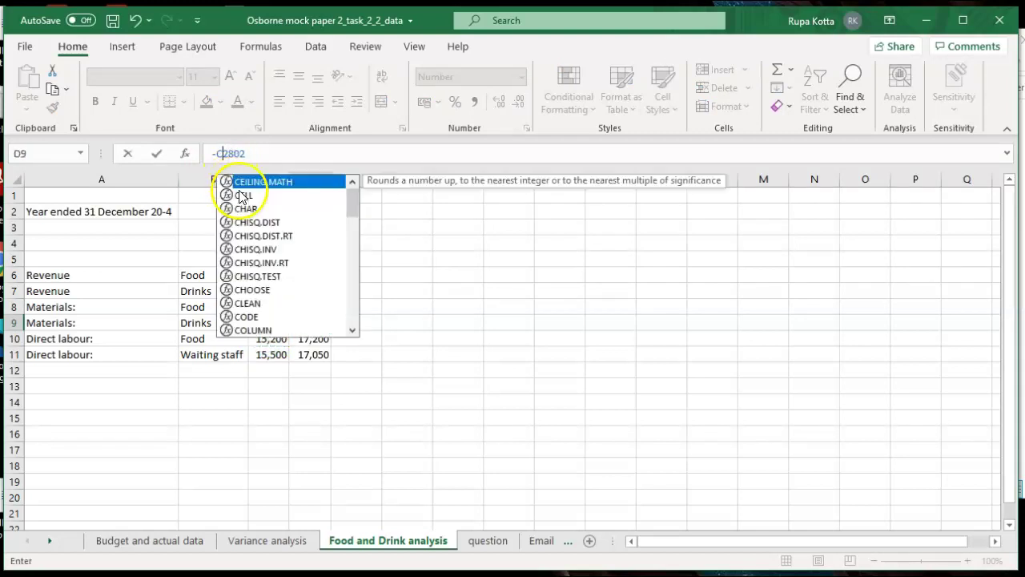
key(Return)
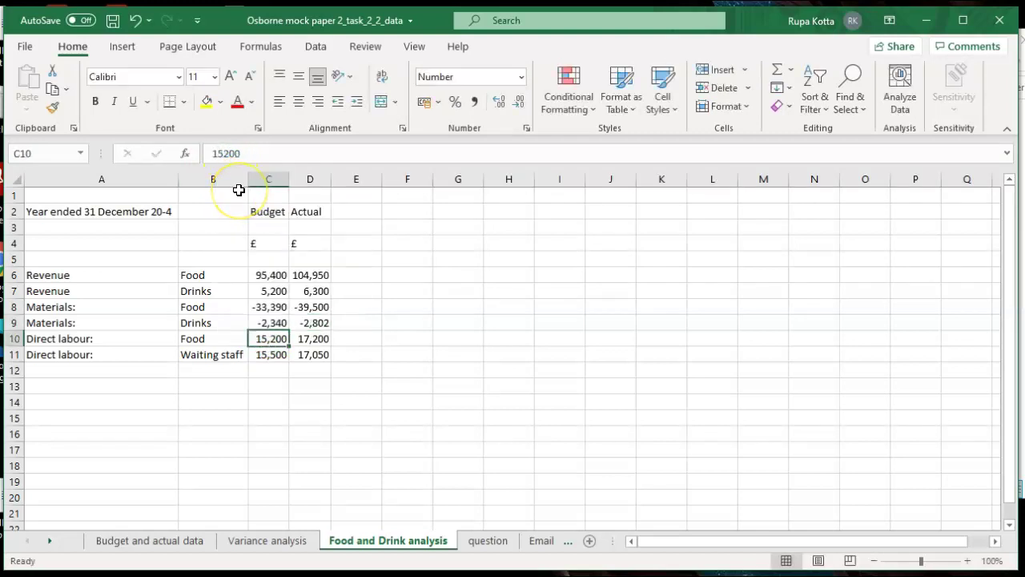
Step: Make the food direct labour costs negative, with -15200 as budget in C10 and -17200 as actual in D10
click(212, 154)
text(-)
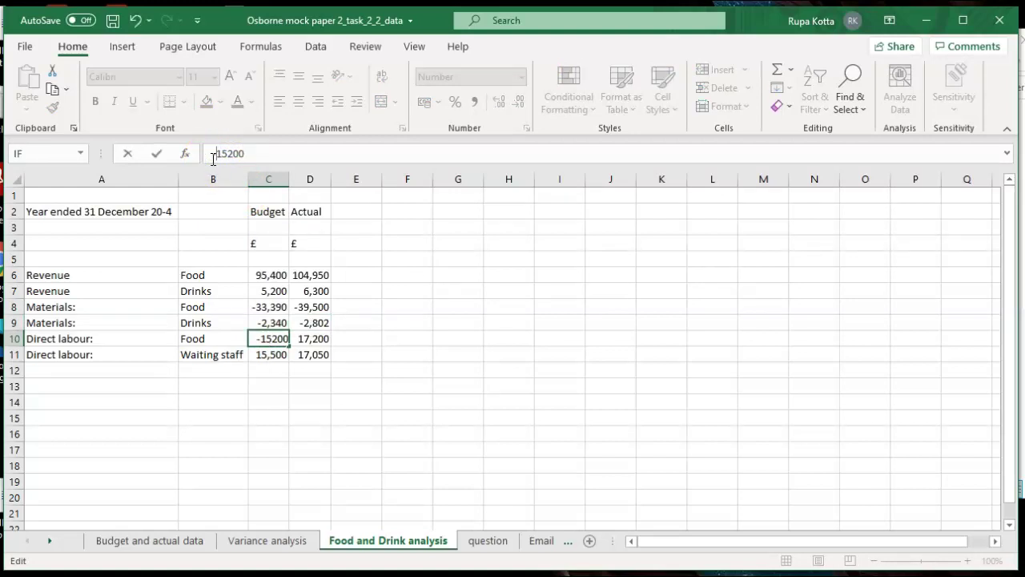
key(Tab)
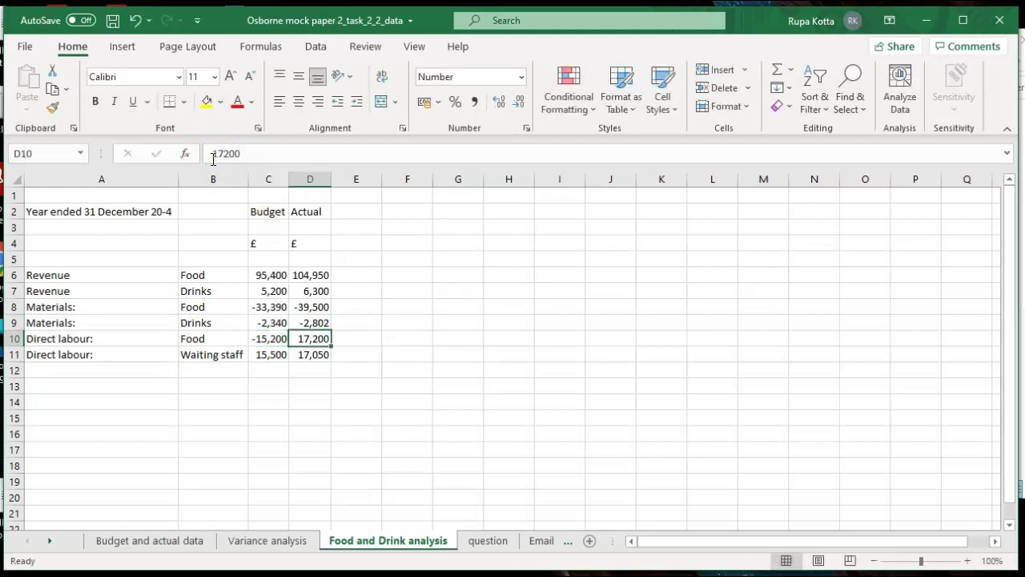
click(213, 157)
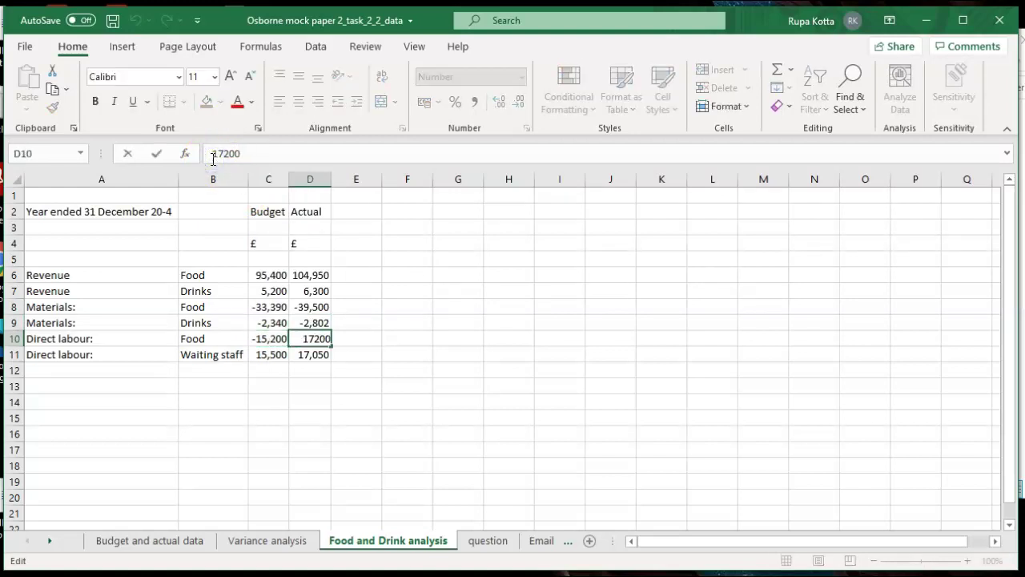
text(-)
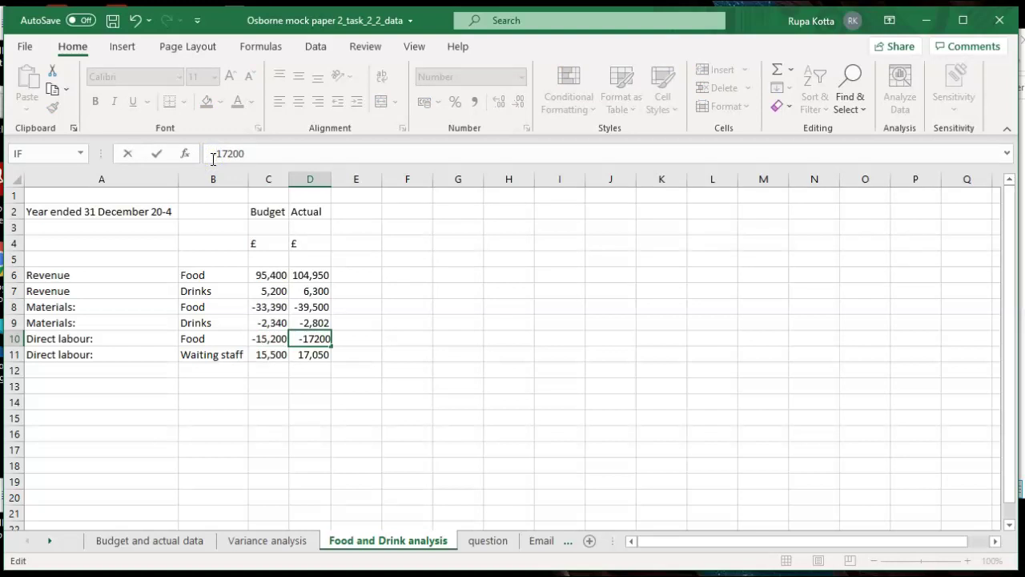
key(Tab)
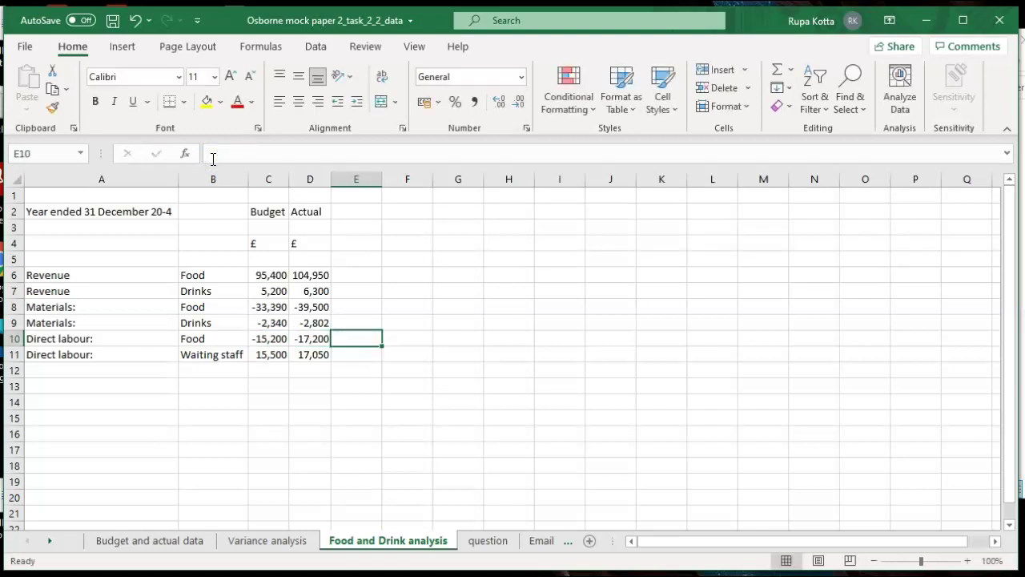
Step: Make the waiting staff costs negative, with -15500 as budget in C11 and -17050 as actual in D11
click(267, 354)
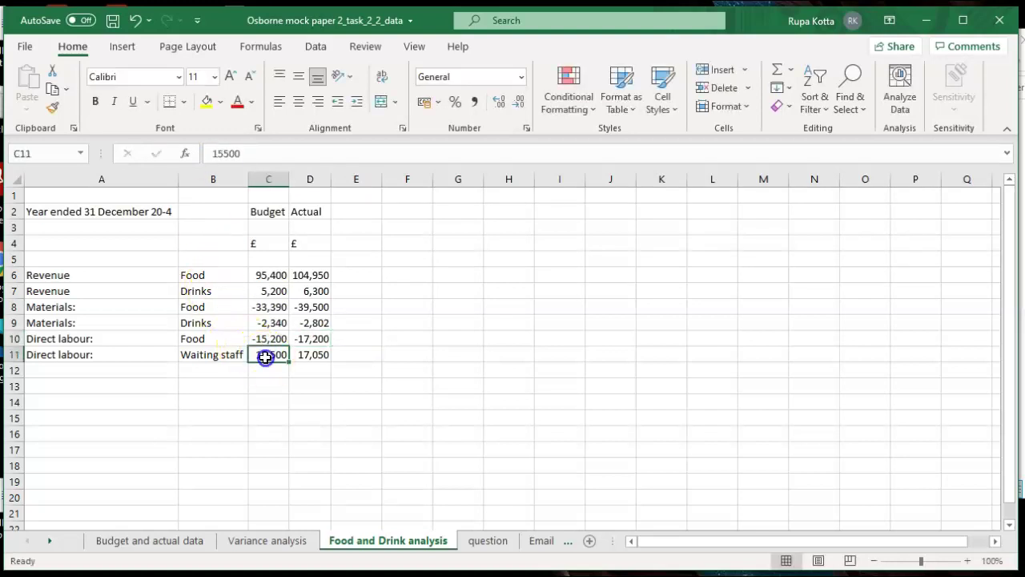
click(213, 153)
text(-)
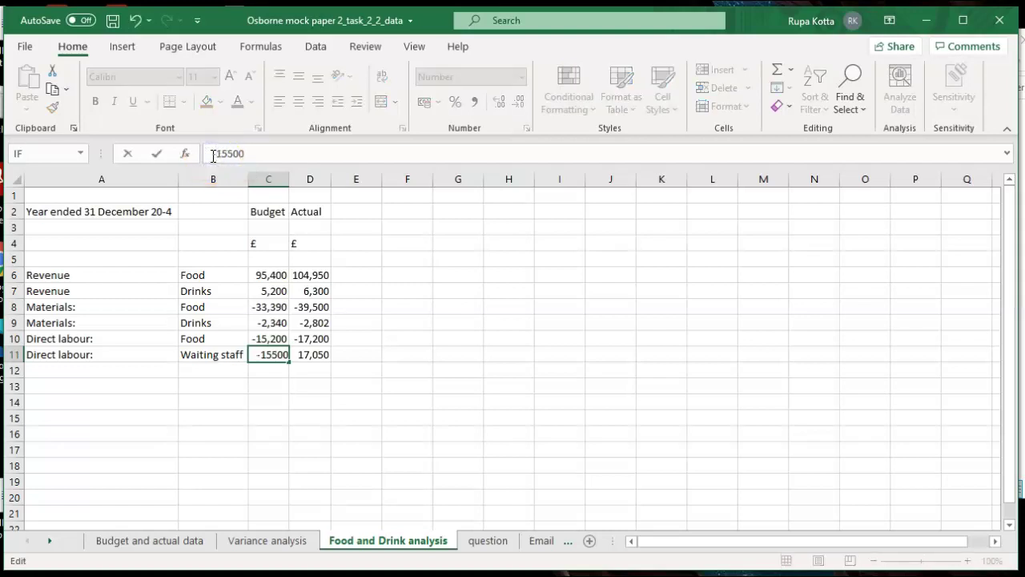
key(Tab)
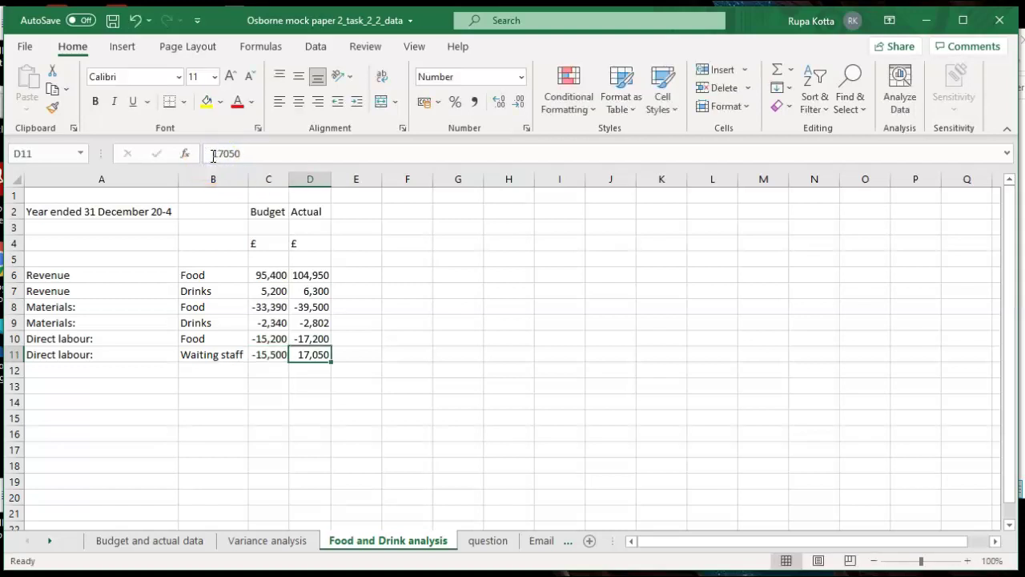
click(212, 155)
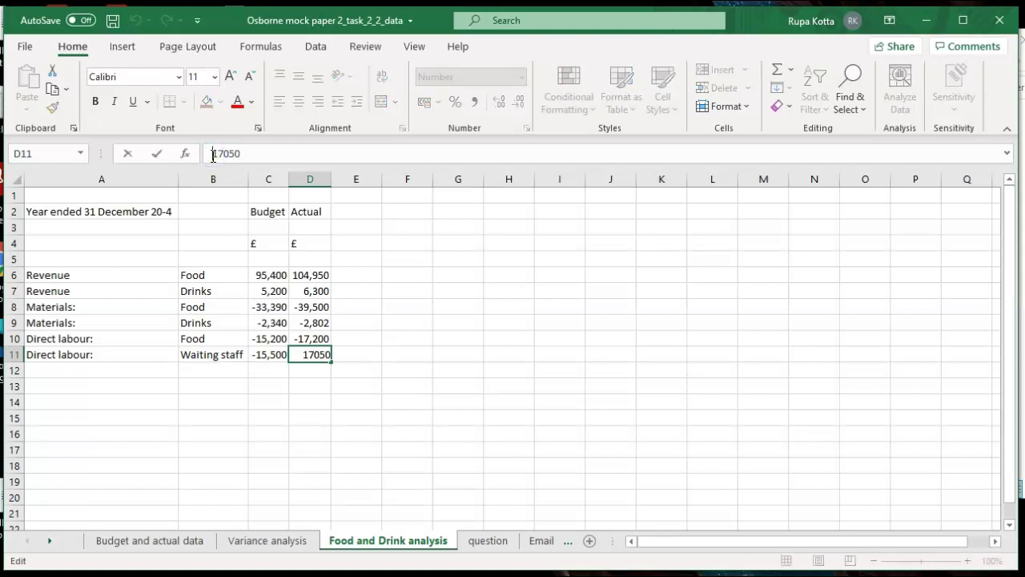
text(-)
key(Tab)
click(421, 426)
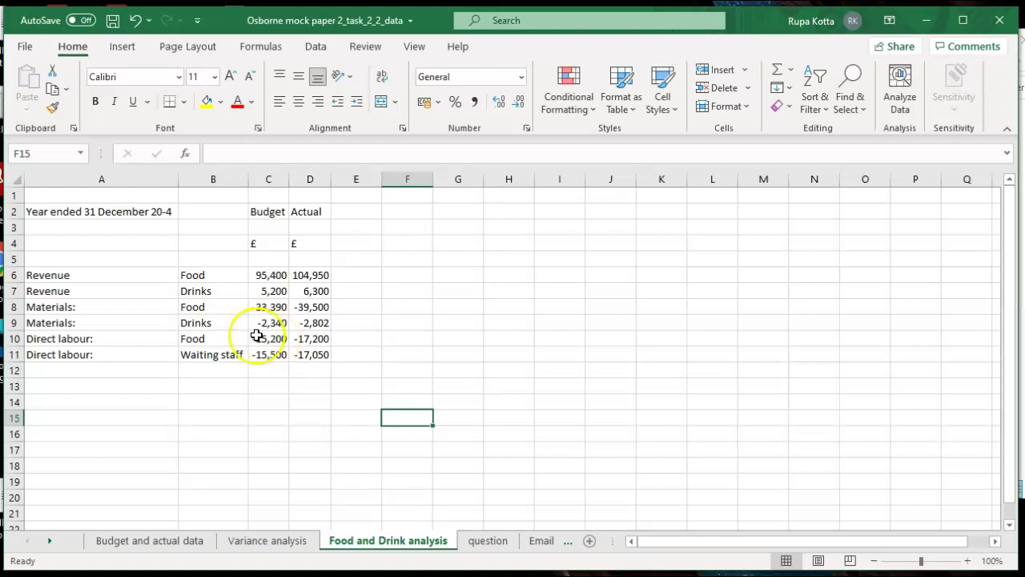
Step: Set up a custom sort of A6:D11 by the cell values of Column B, using a custom list as the order
drag(84, 273, 315, 352)
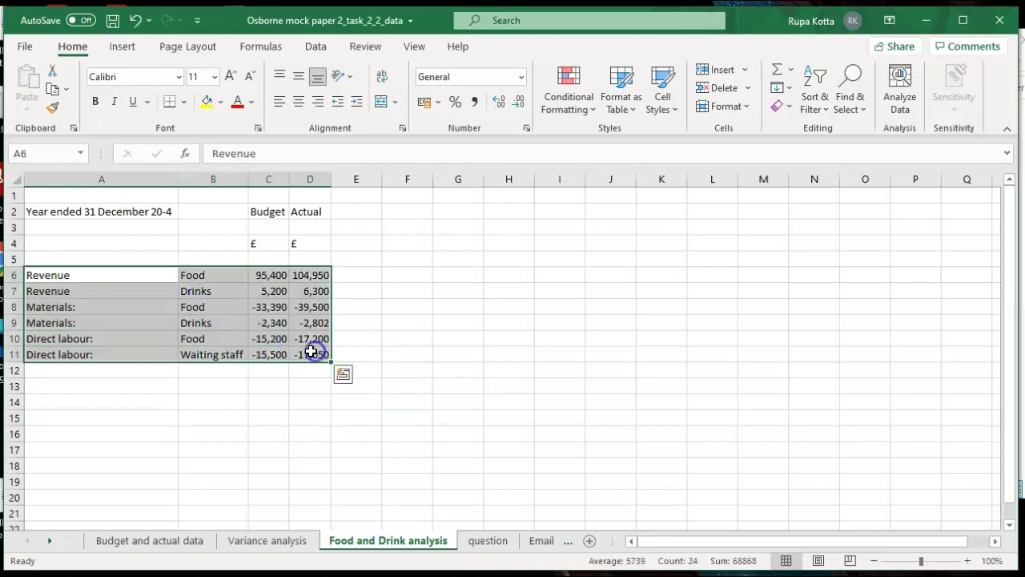
click(813, 108)
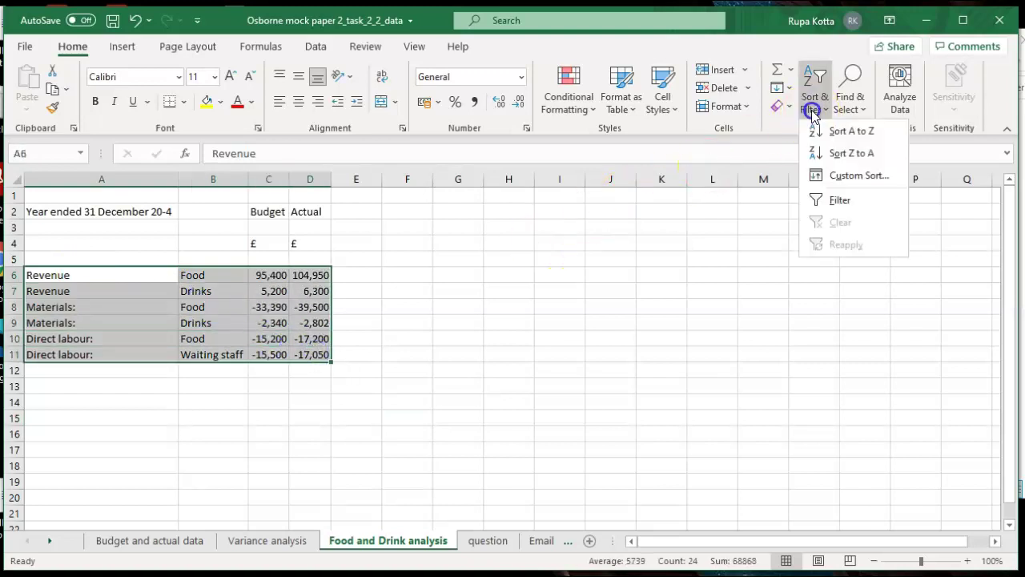
click(847, 175)
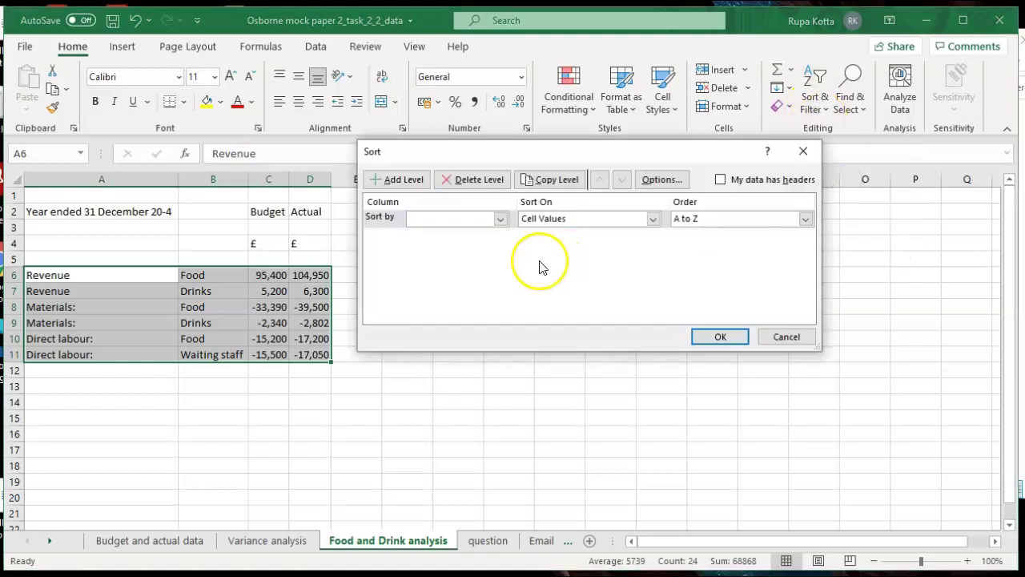
click(500, 219)
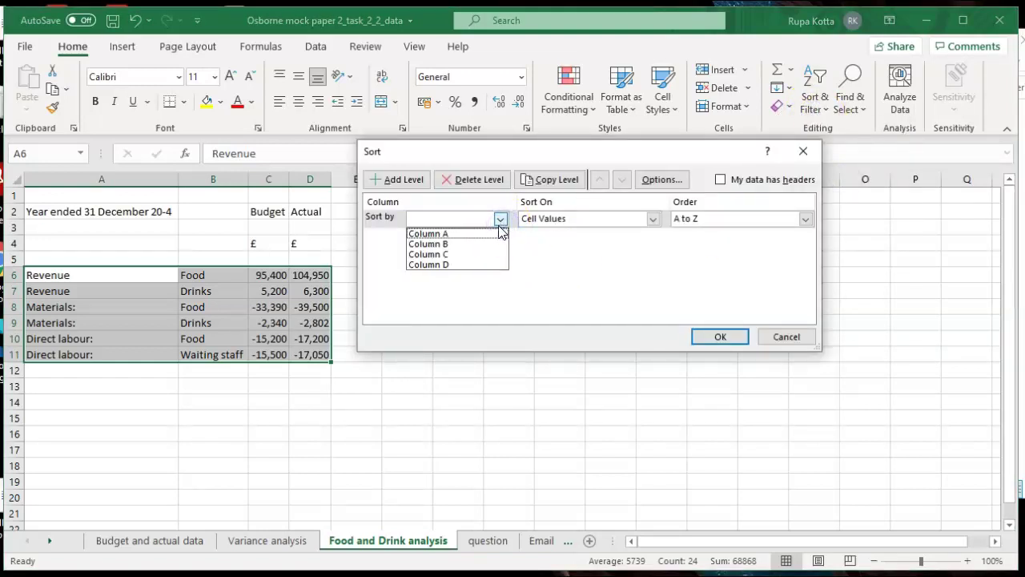
click(475, 244)
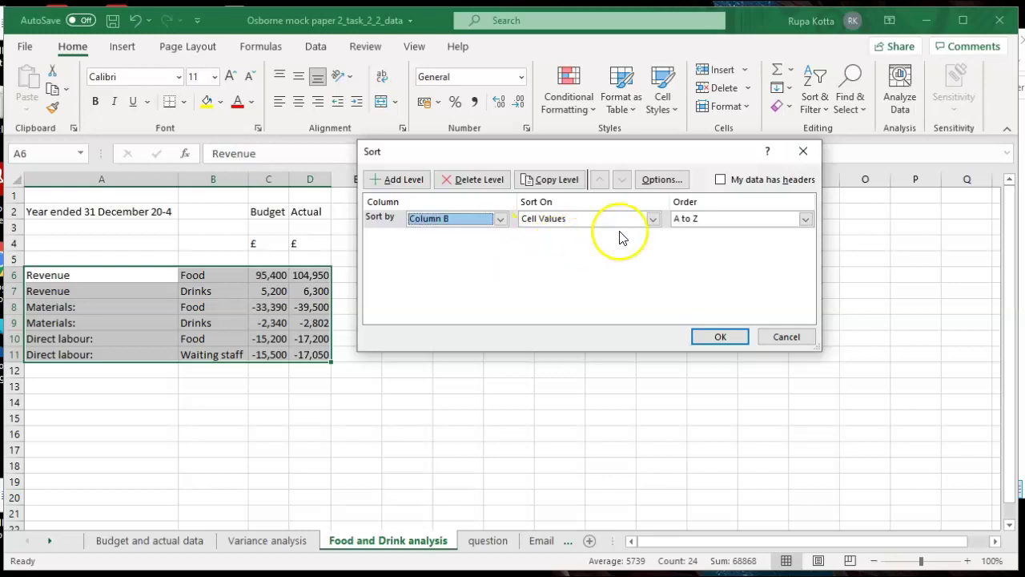
click(805, 221)
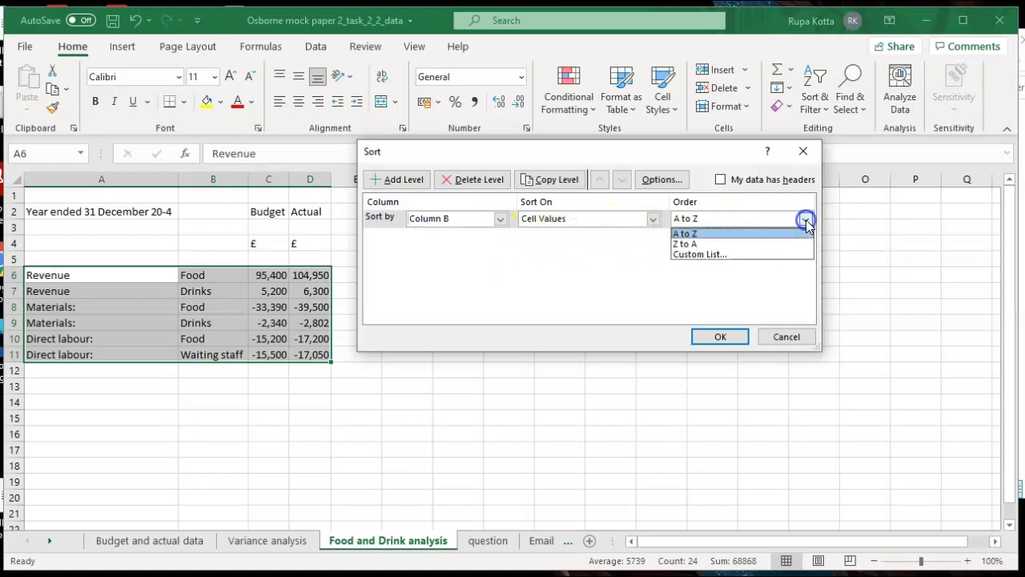
click(779, 254)
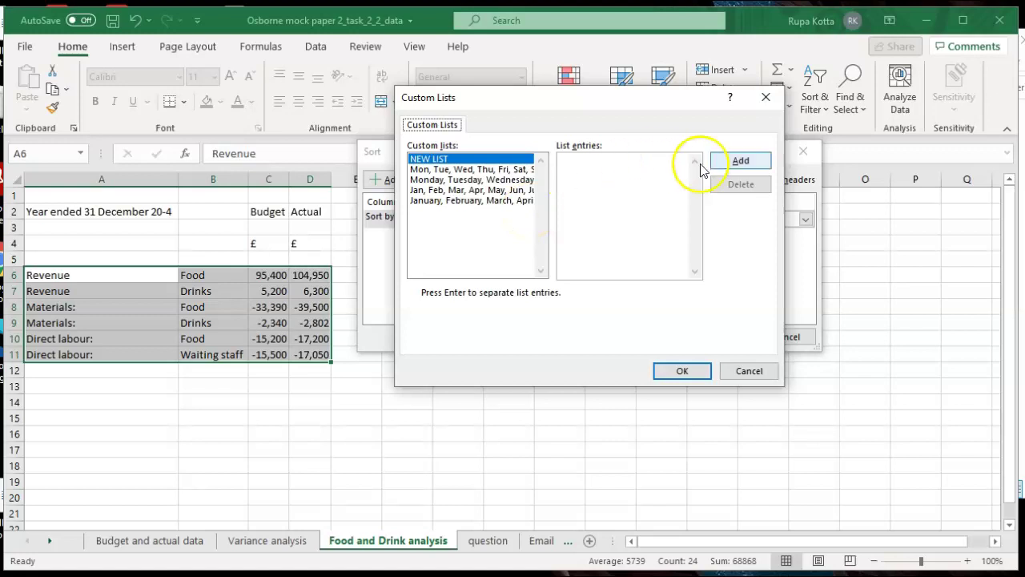
Step: Enter Food, Drinking staff and Waiting staff as the custom list entries and apply the sort to the data rows
click(726, 165)
text(Food)
key(Return)
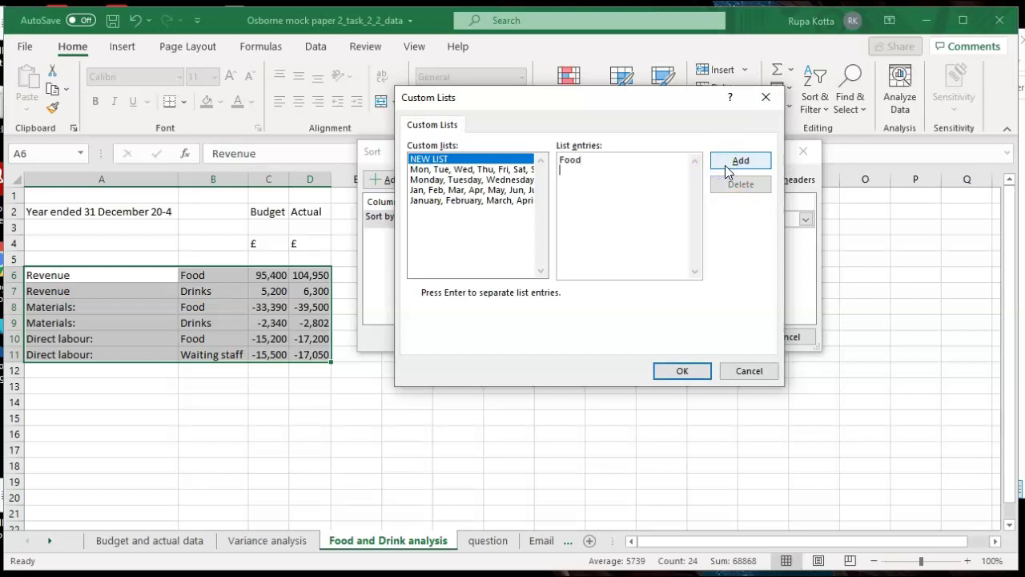
text(Drinking staff)
key(Return)
text(Wage)
key(BackSpace)
key(BackSpace)
text(iting)
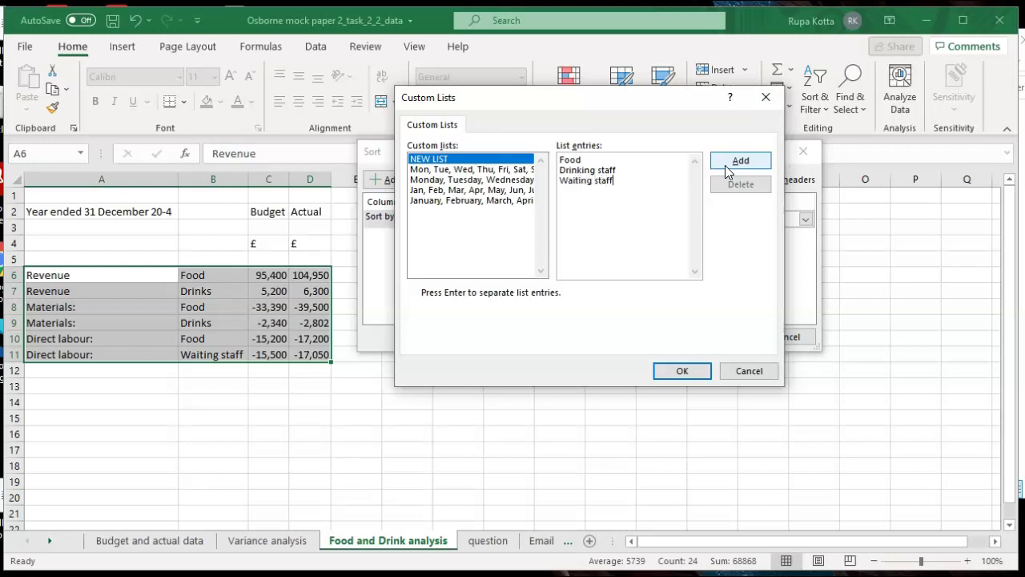
click(679, 370)
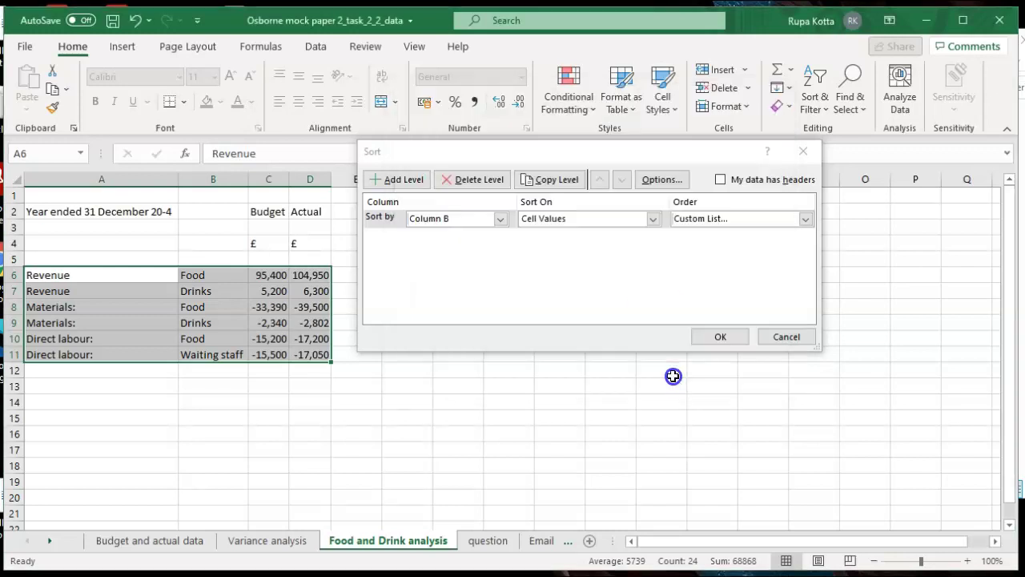
click(705, 340)
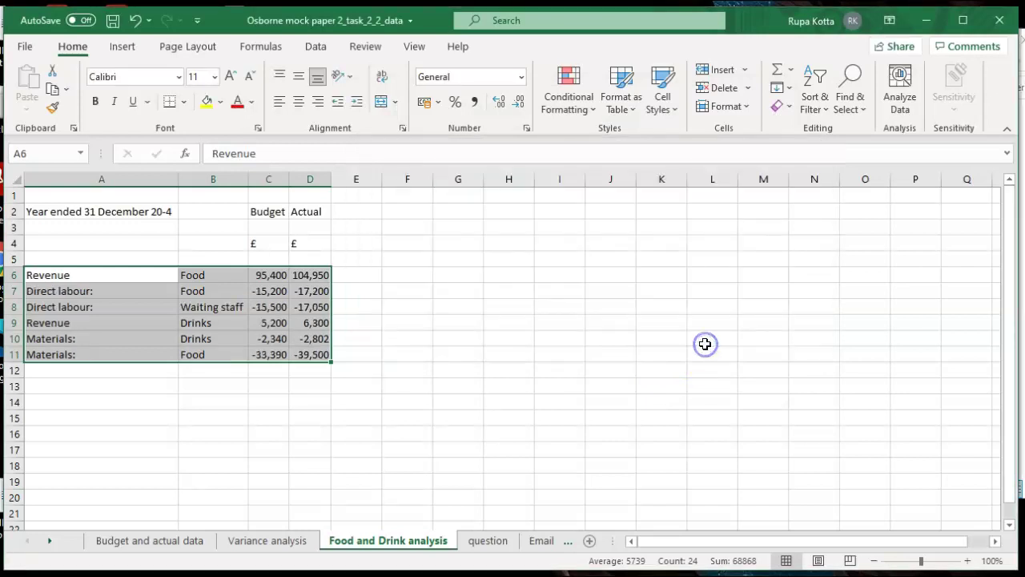
click(614, 411)
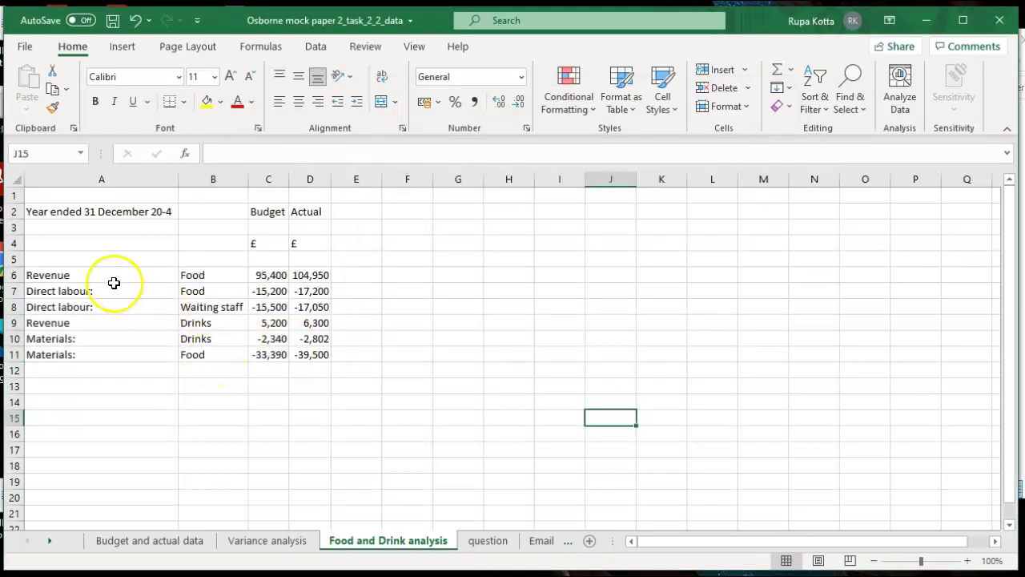
Step: Set up another custom sort of A6:D11 by the cell values of Column B, in the order Food, Drinking staff, Waiting staff
drag(98, 274, 314, 346)
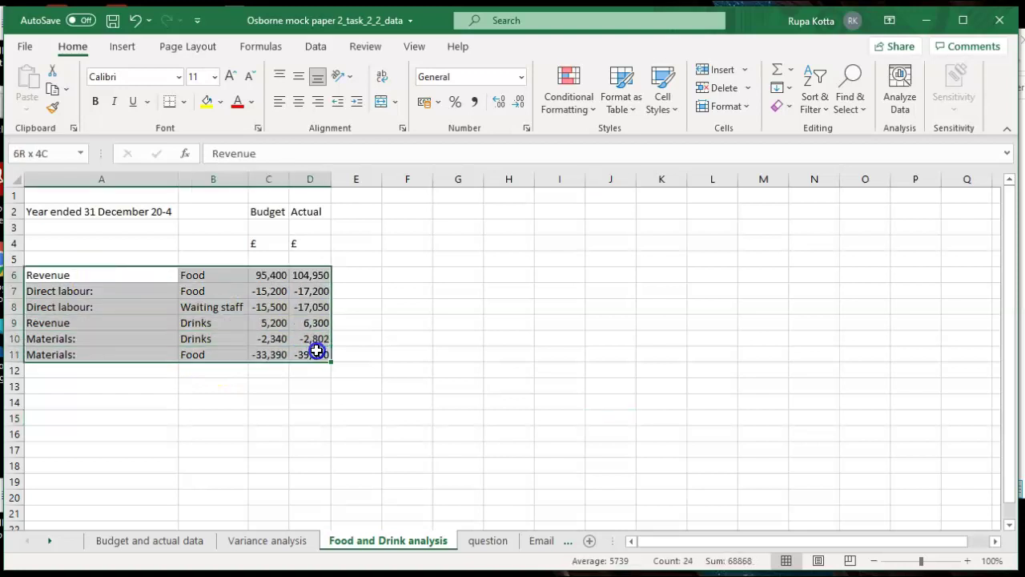
click(815, 103)
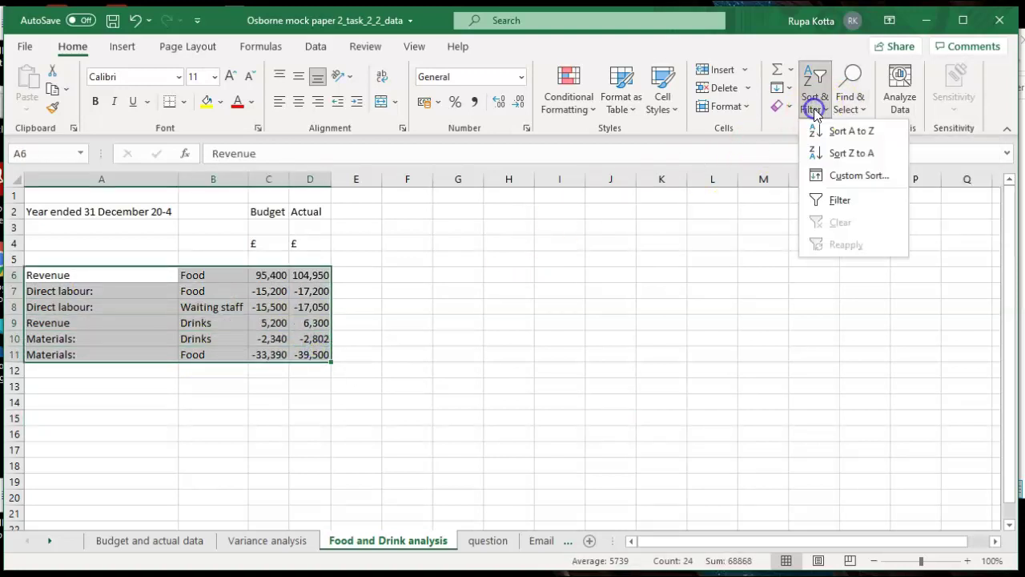
click(832, 178)
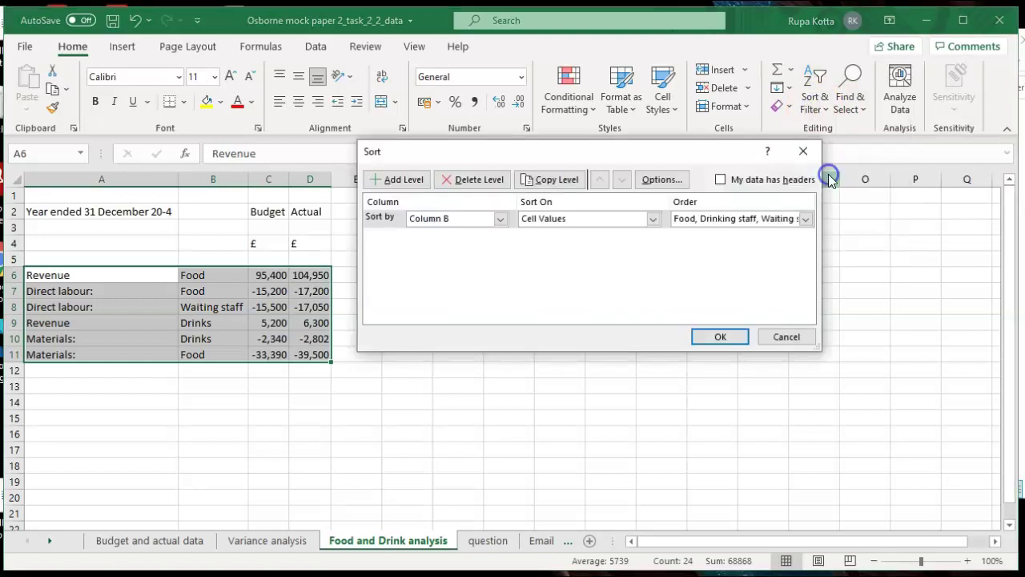
click(699, 223)
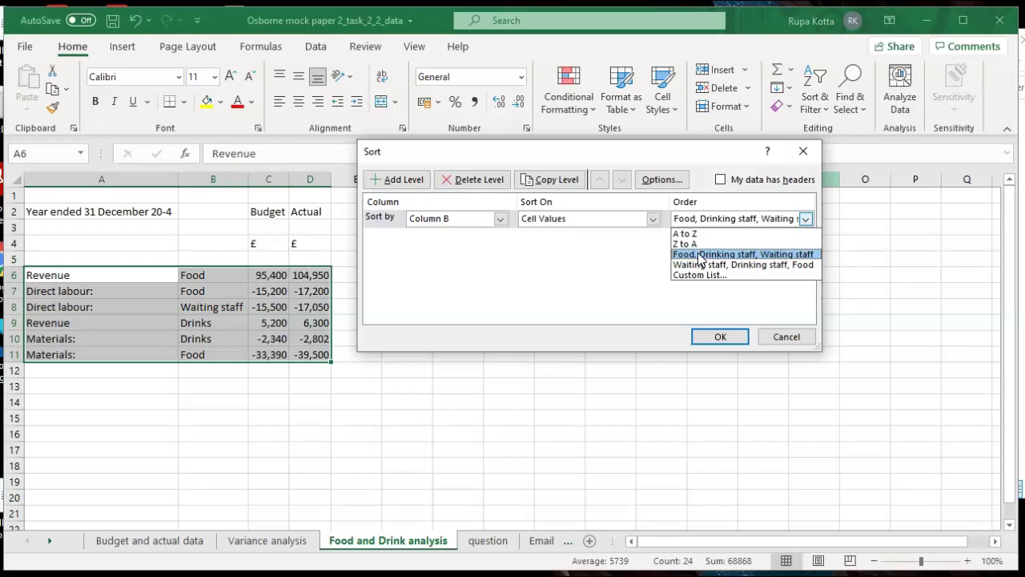
click(699, 254)
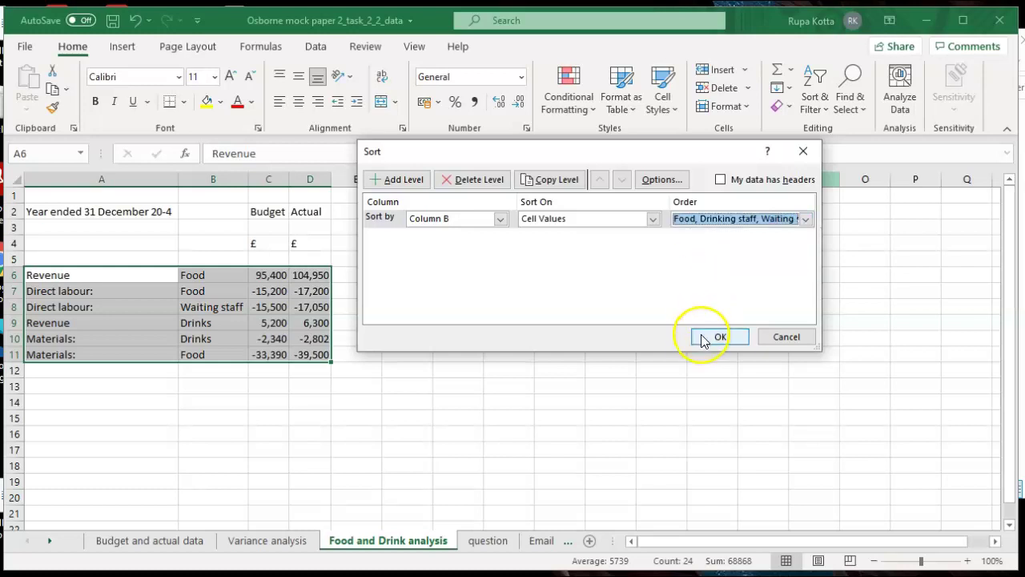
Step: Add a second Food entry at the start of the Food, Drinking staff, Waiting staff custom list and apply the sort
click(805, 218)
click(737, 275)
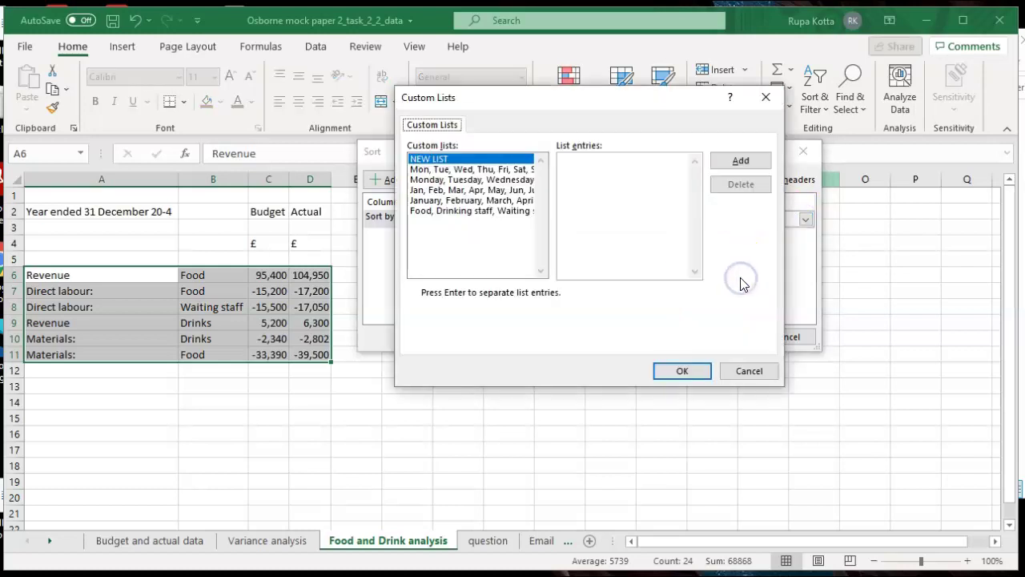
click(448, 212)
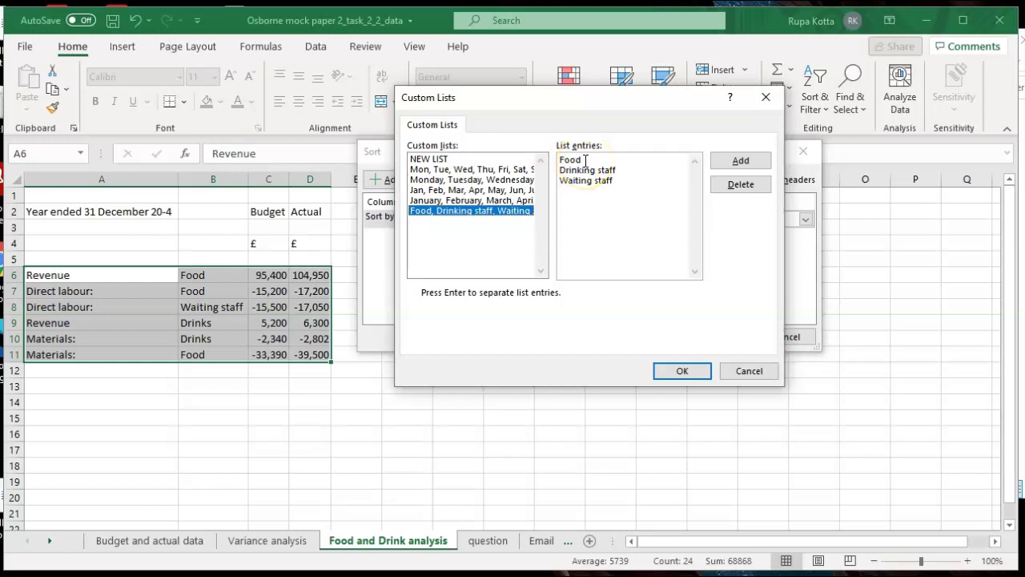
click(586, 161)
key(Return)
key(BackSpace)
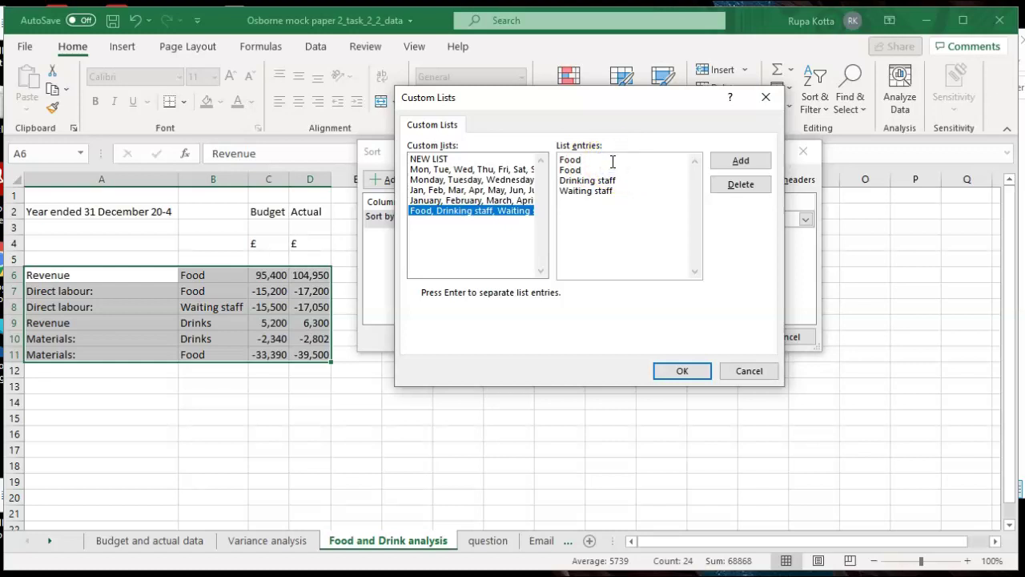
click(672, 373)
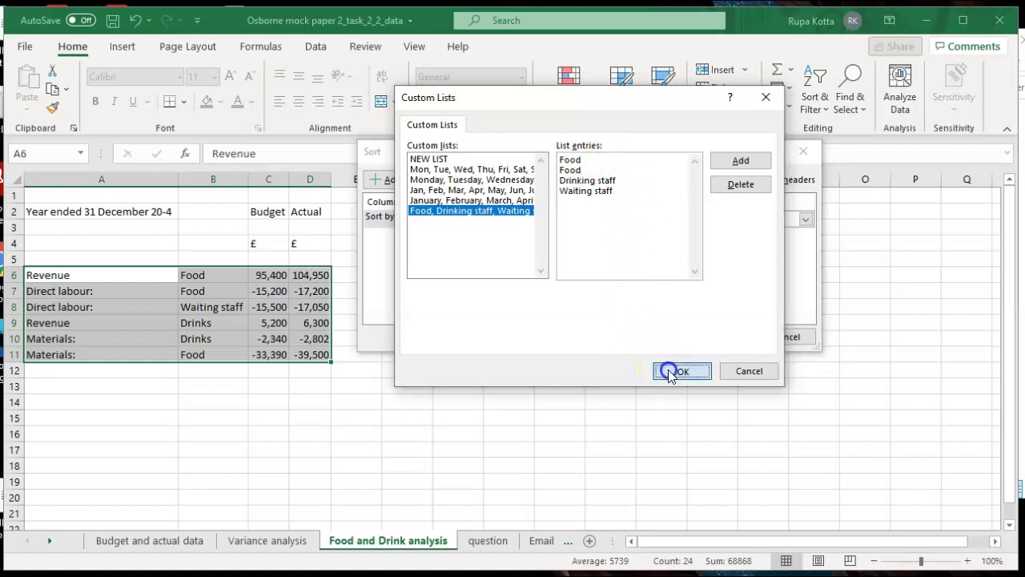
click(708, 336)
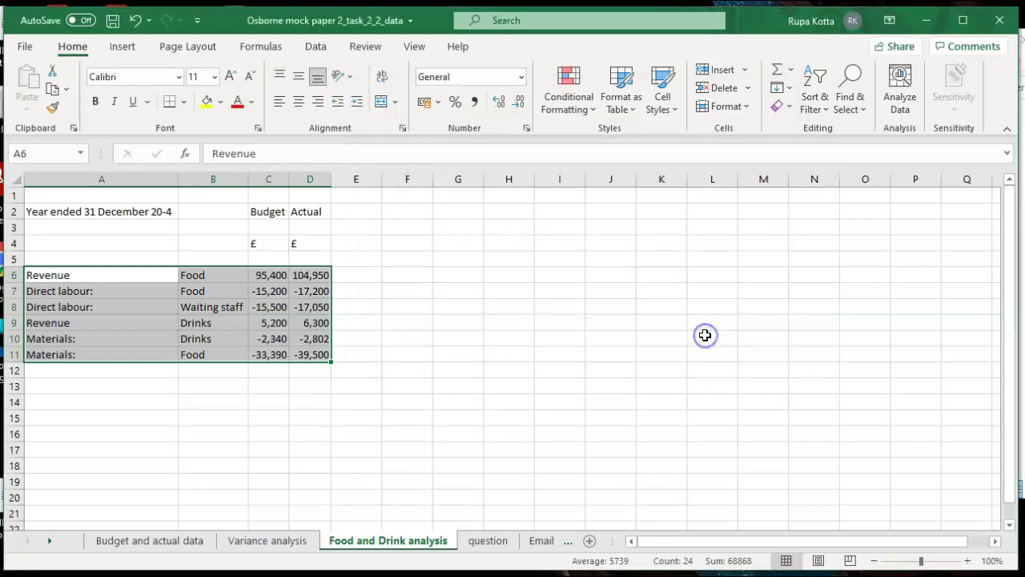
click(483, 454)
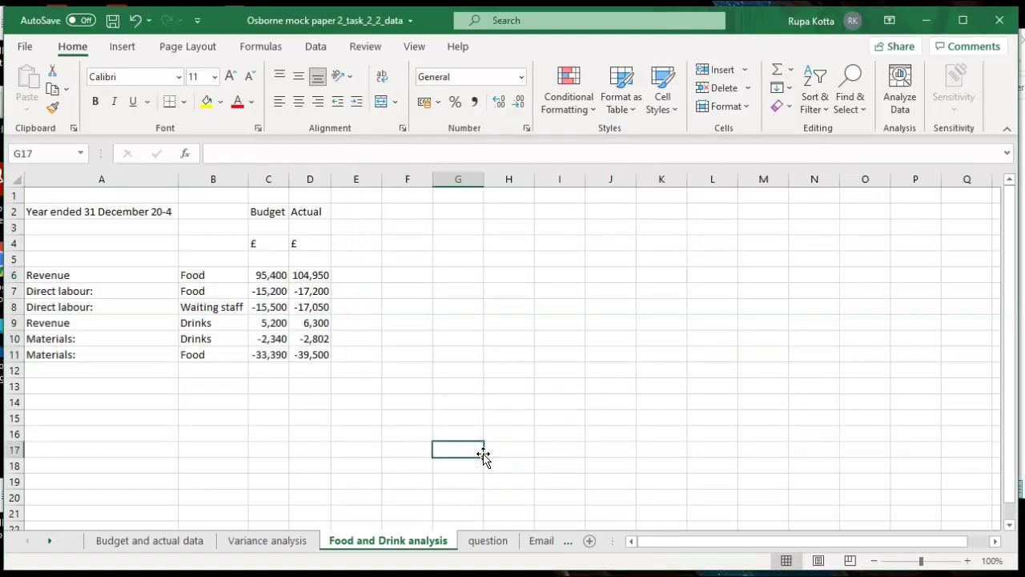
Step: Check the gross margin instructions in part (d) of the question sheet and enter the label Food margin in A12
click(484, 542)
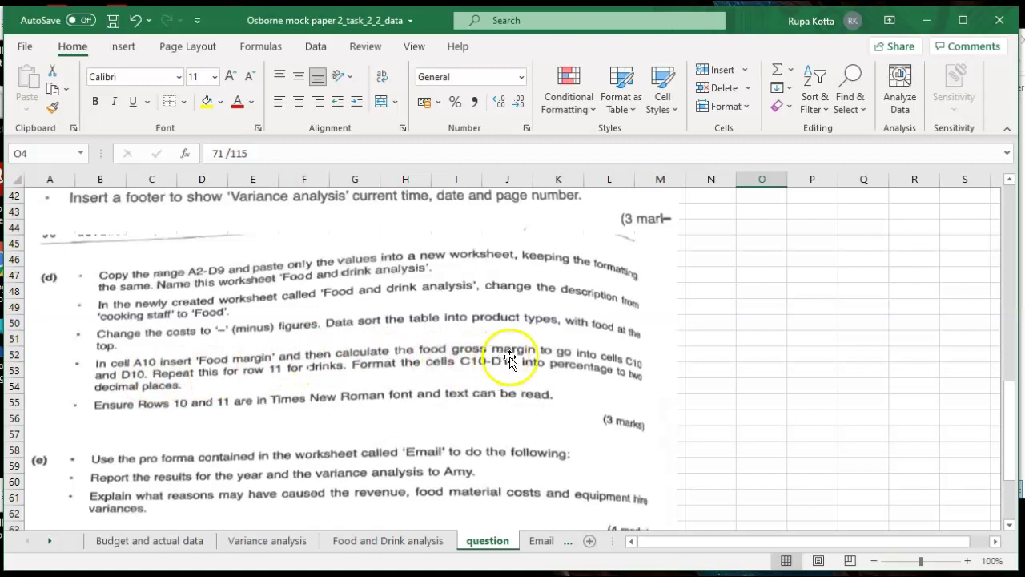
click(367, 544)
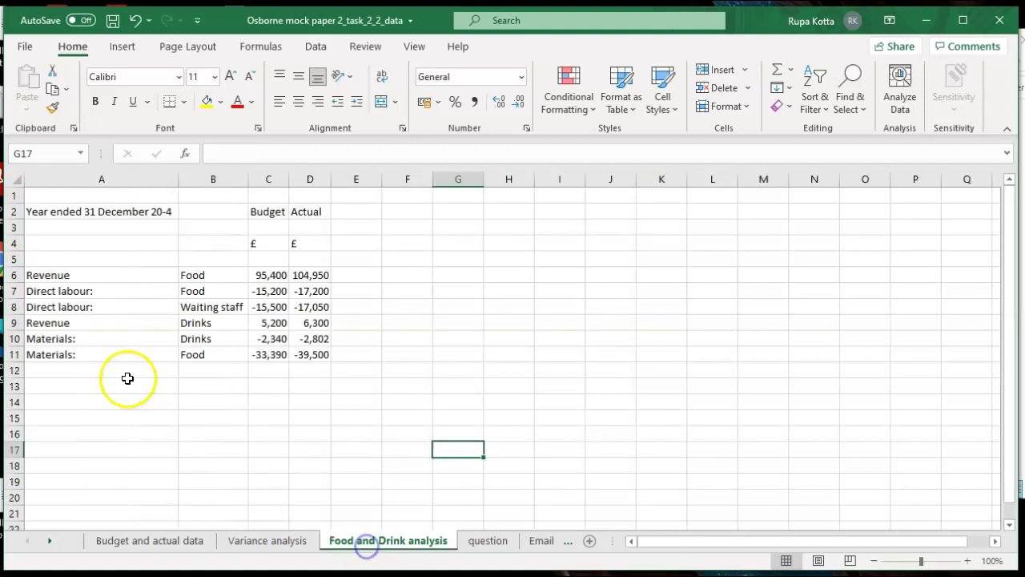
click(85, 373)
double_click(86, 374)
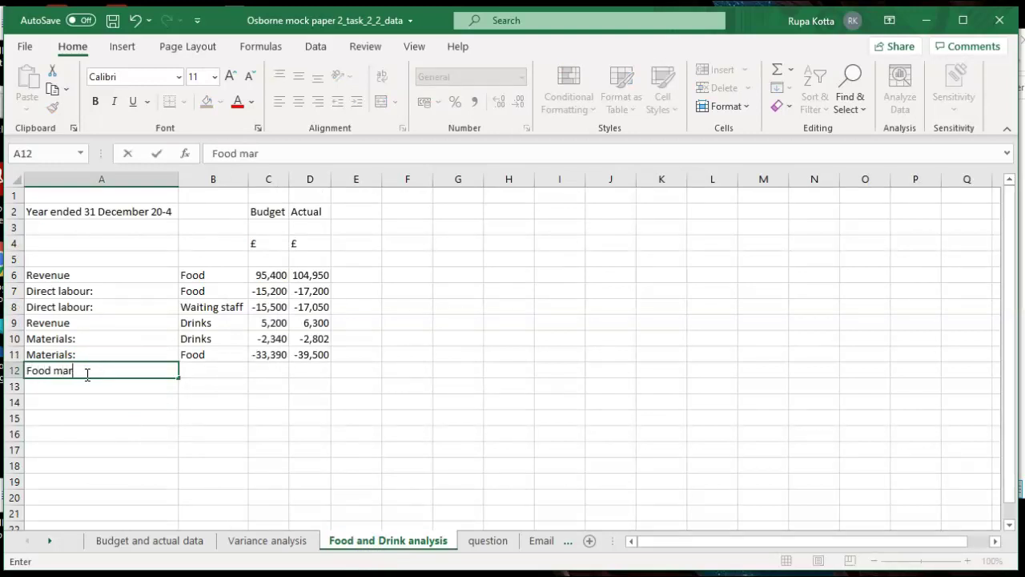
click(257, 377)
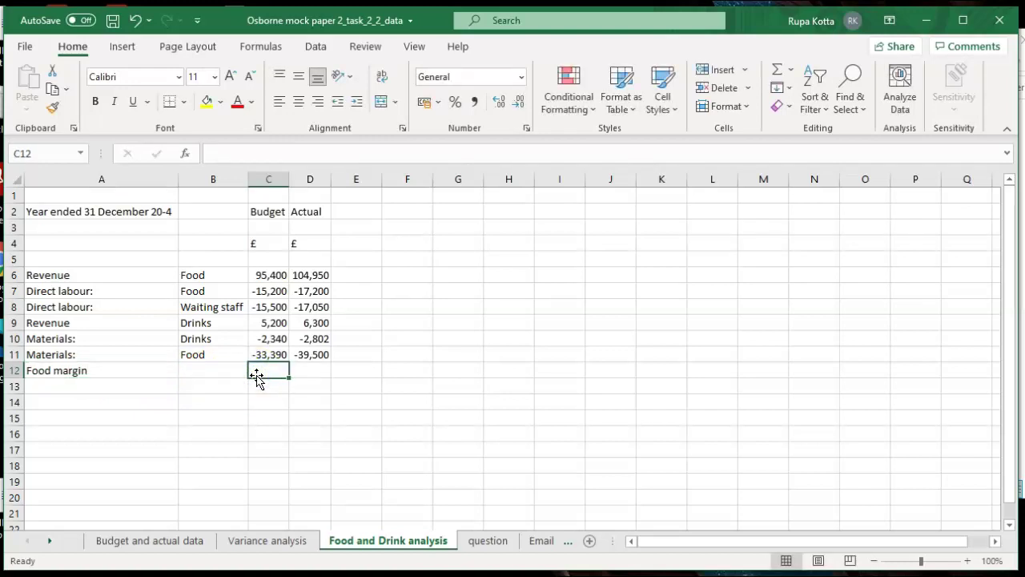
click(258, 375)
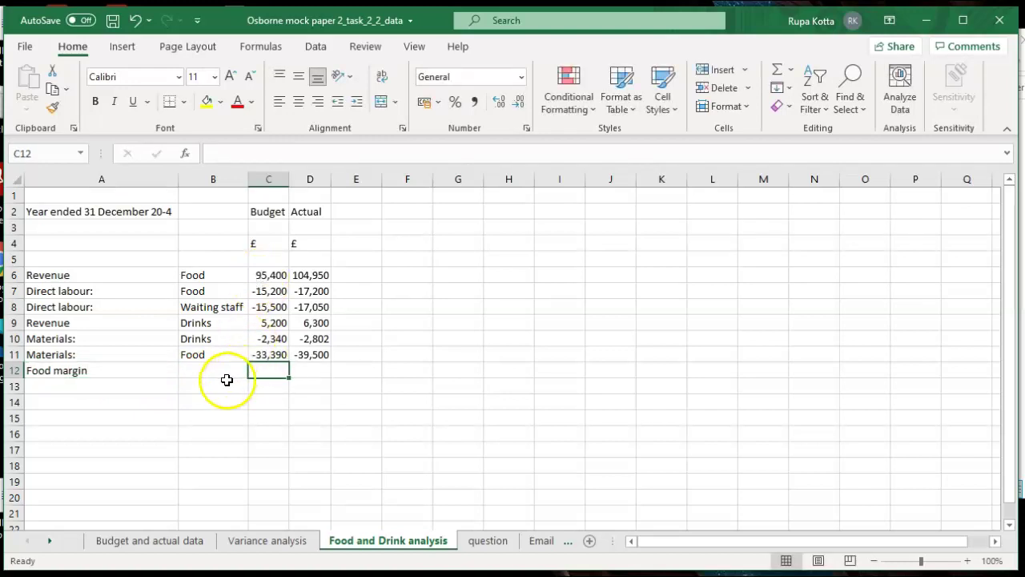
Step: Recheck the question sheet and delete the Waiting staff direct labour row, row 8, from the Food and Drink analysis sheet
click(470, 542)
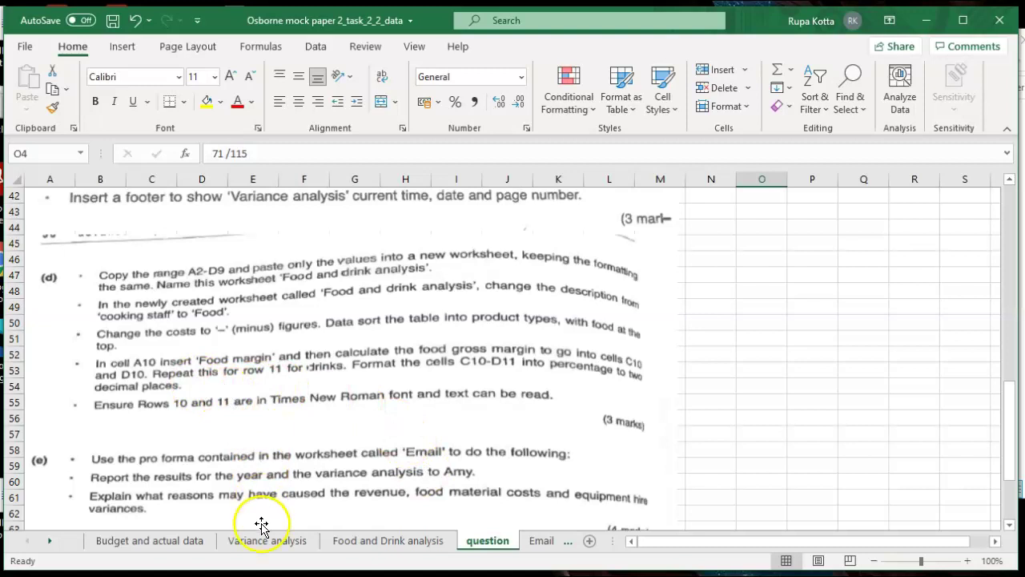
right_click(42, 539)
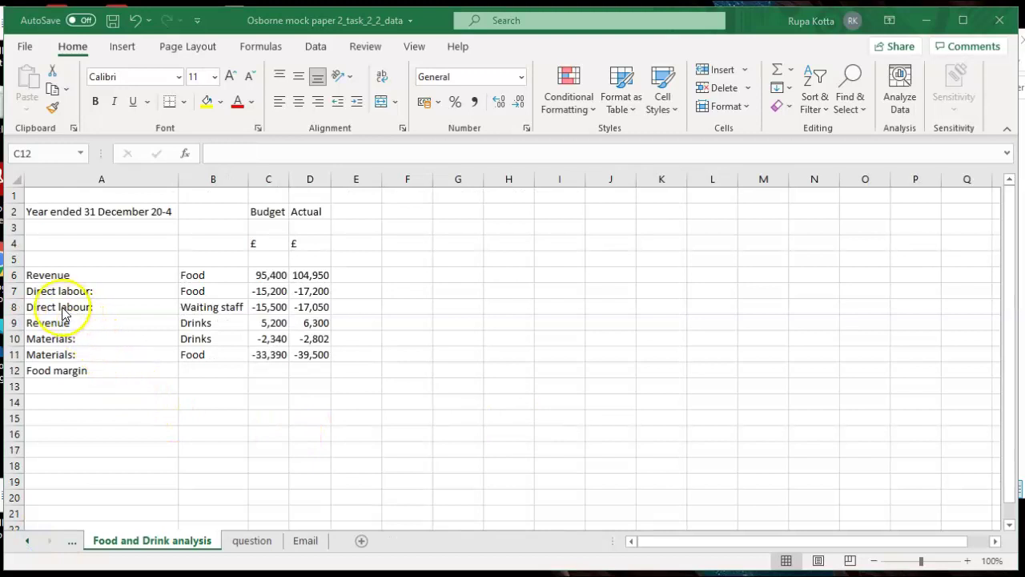
click(86, 307)
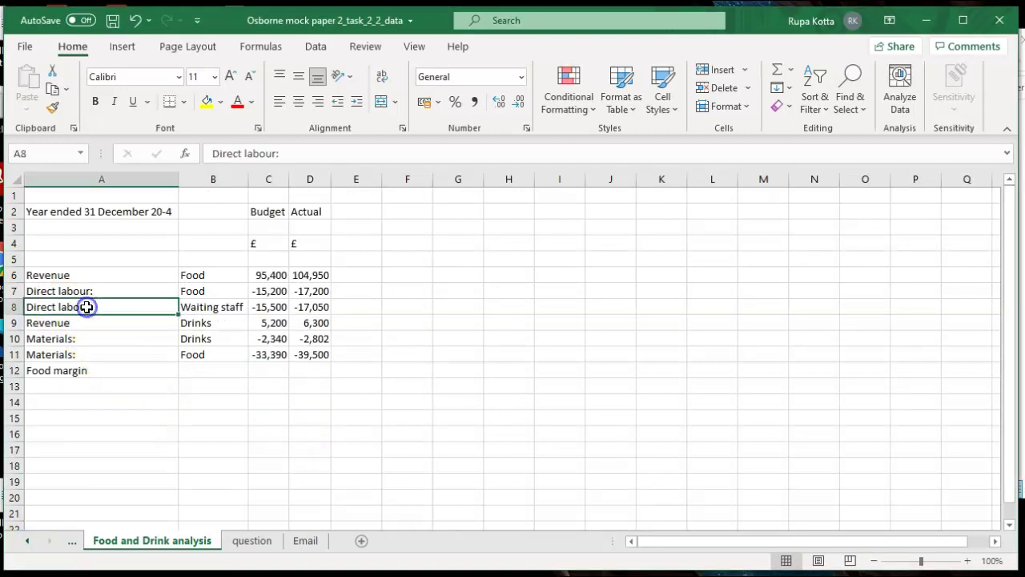
drag(86, 306, 305, 307)
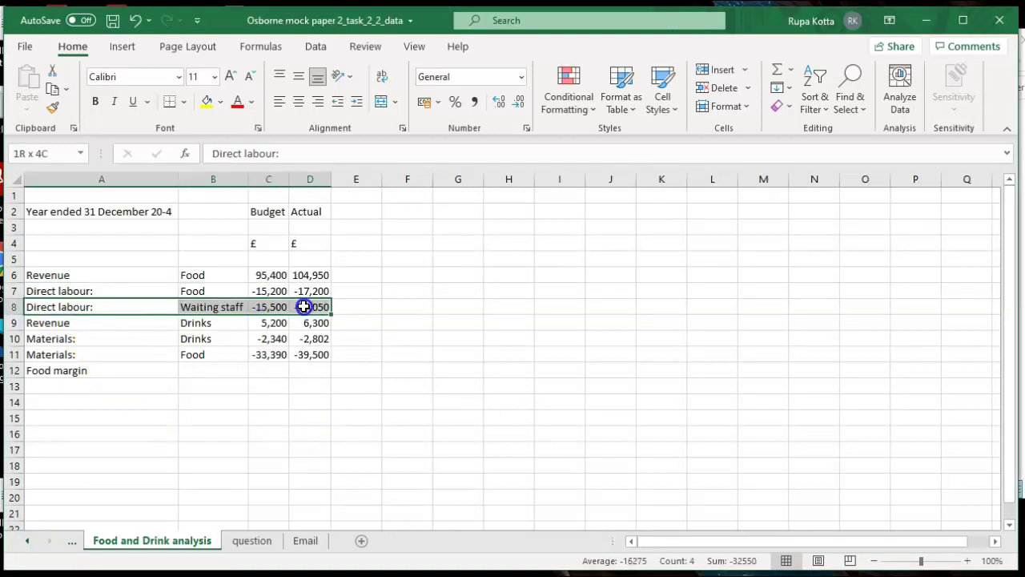
click(15, 307)
right_click(15, 307)
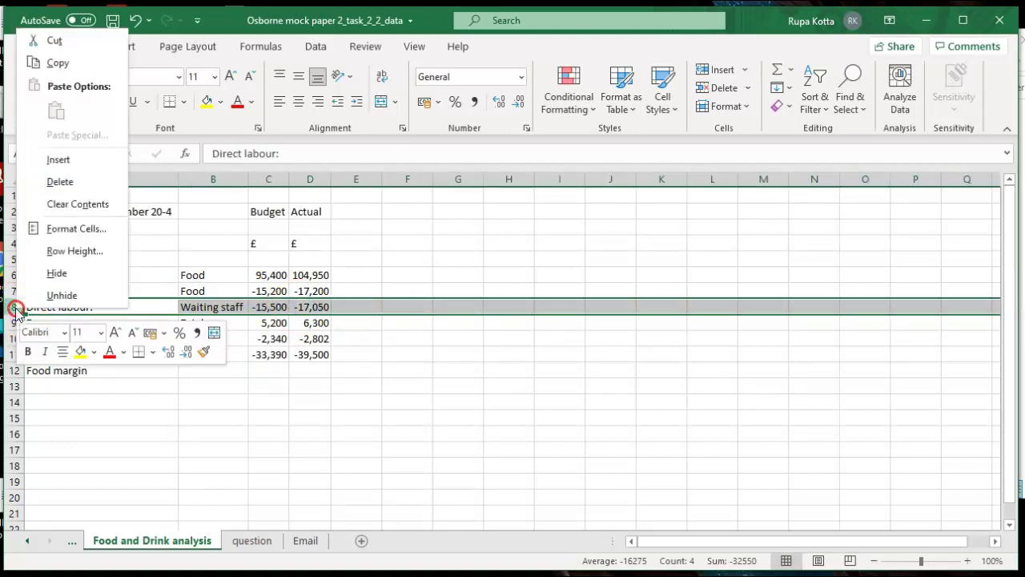
click(61, 185)
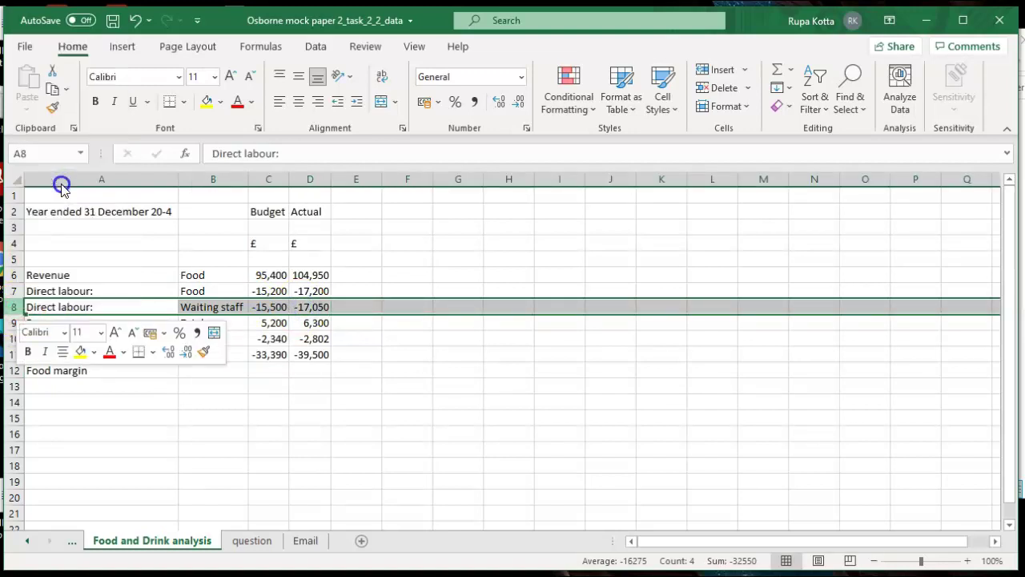
click(268, 381)
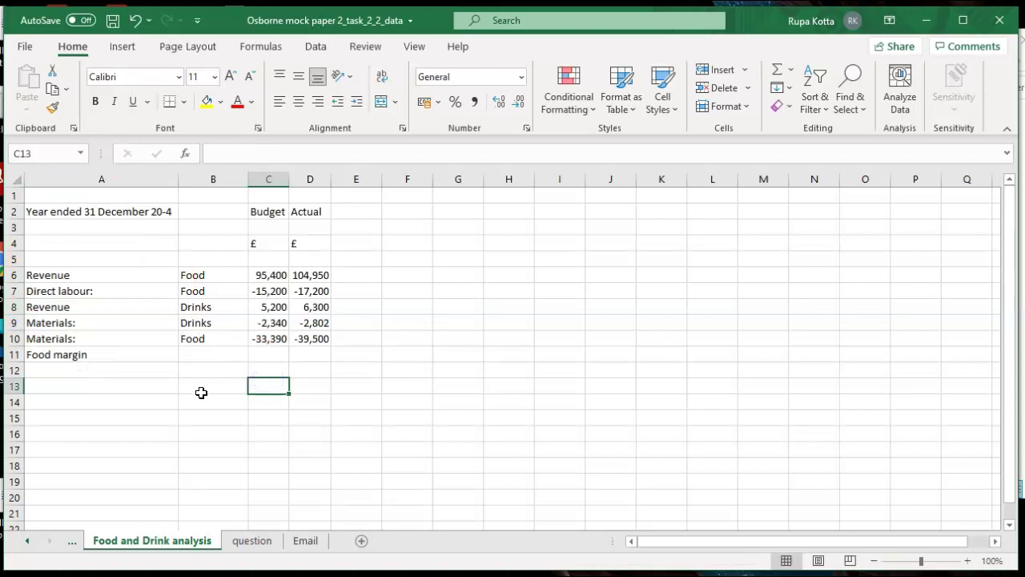
Step: Custom sort A6:D11 by the cell values of Column B in Z to A order
drag(75, 275, 322, 353)
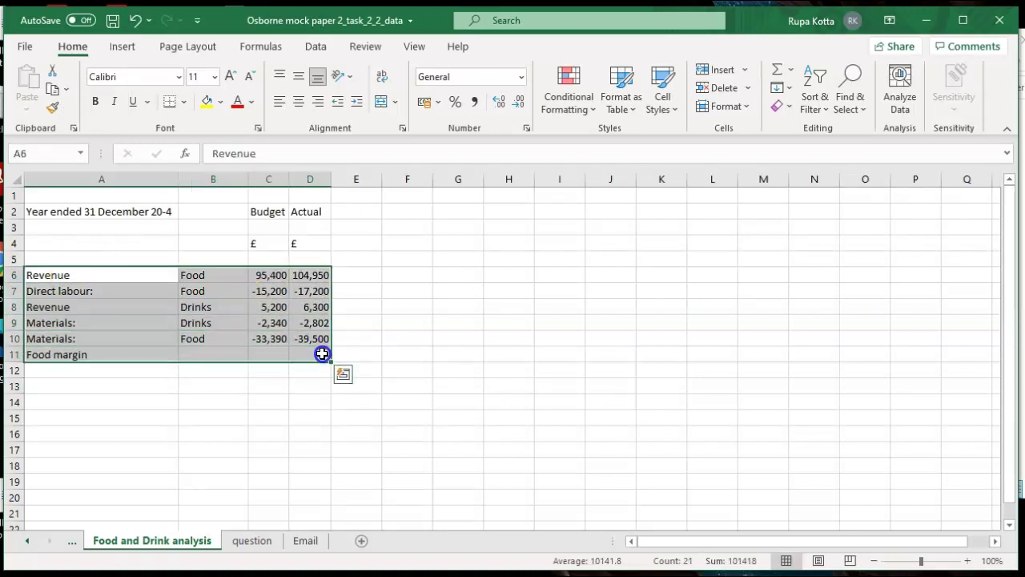
click(821, 108)
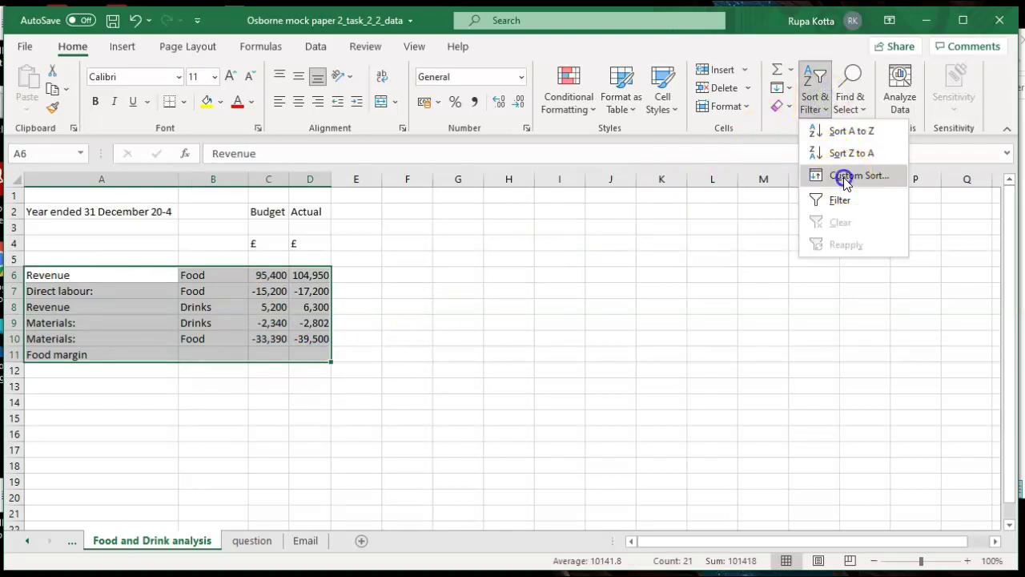
click(846, 179)
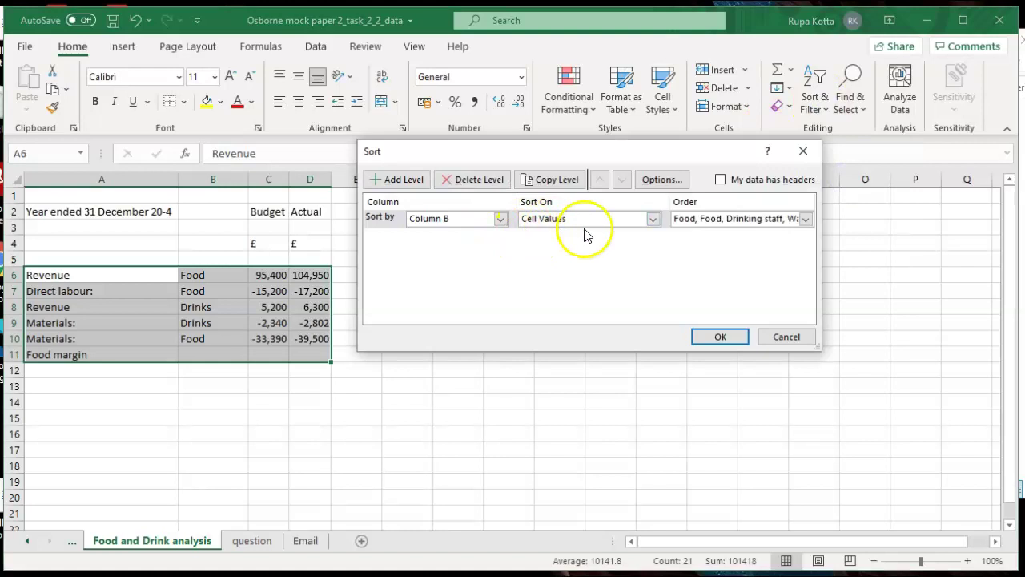
click(805, 219)
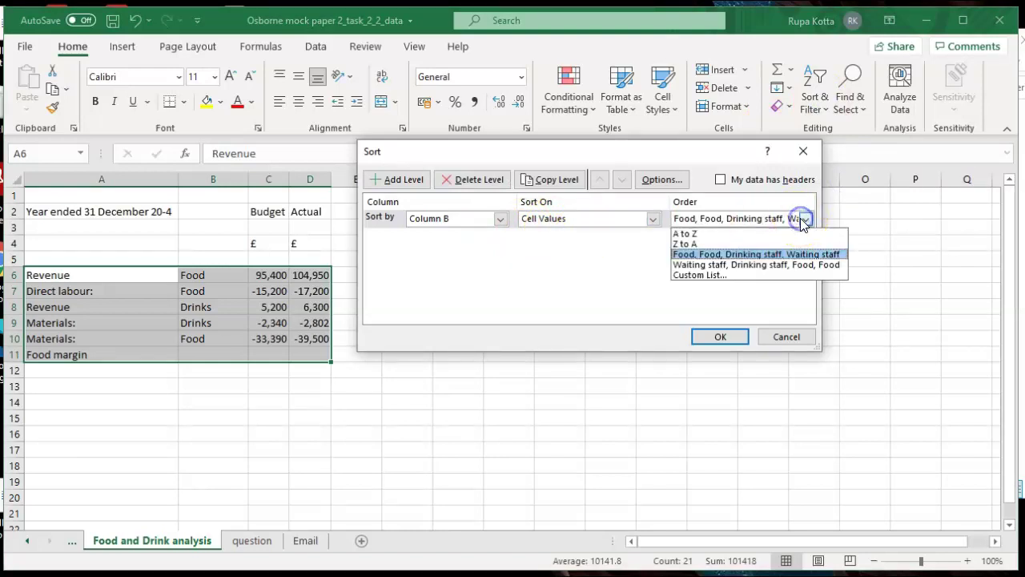
click(769, 243)
click(720, 338)
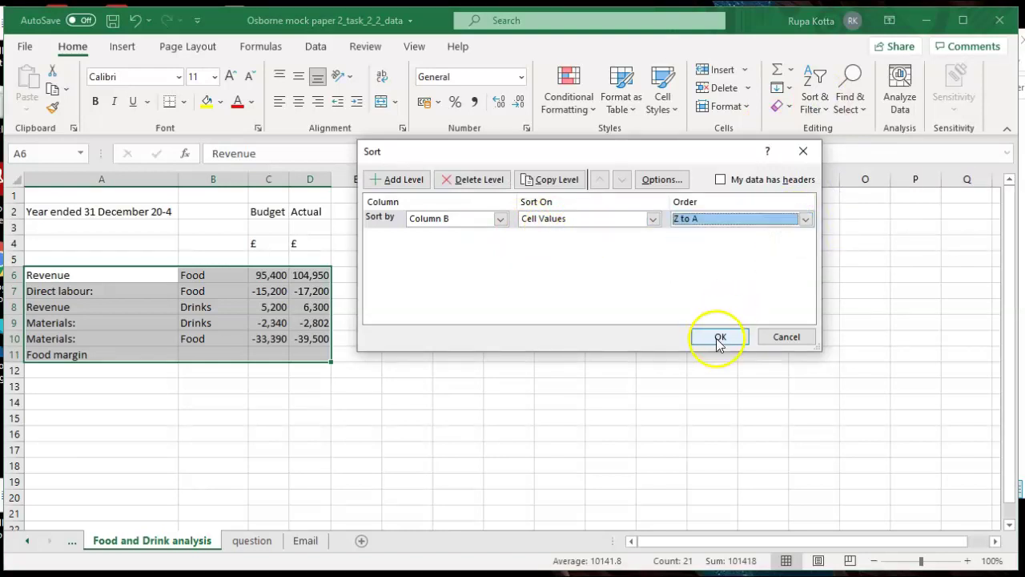
click(522, 519)
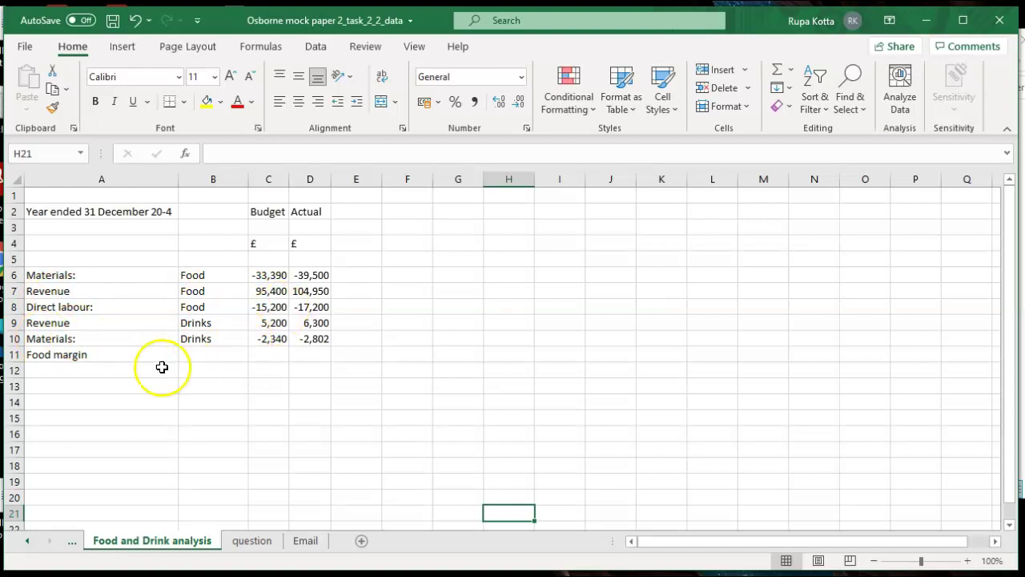
Step: Calculate the budget food margin in C11 with =(C7+C6+C8)/C7 and copy the formula across to D11
click(264, 356)
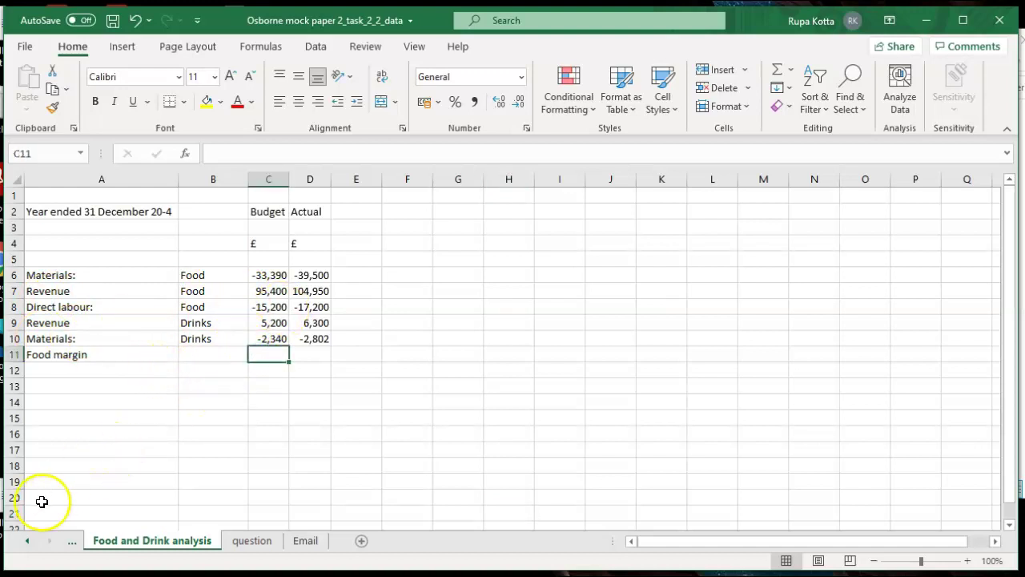
click(32, 539)
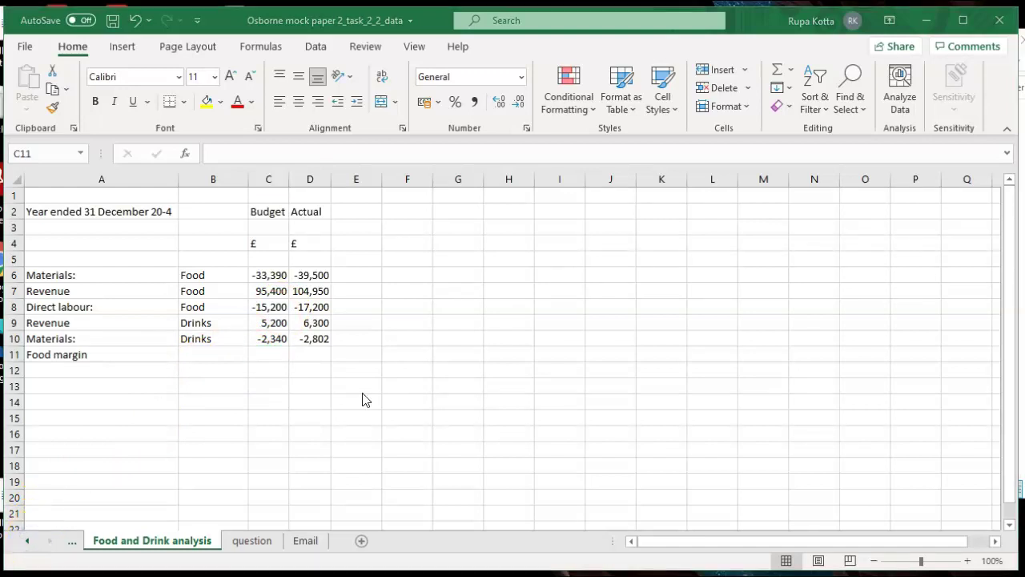
click(271, 357)
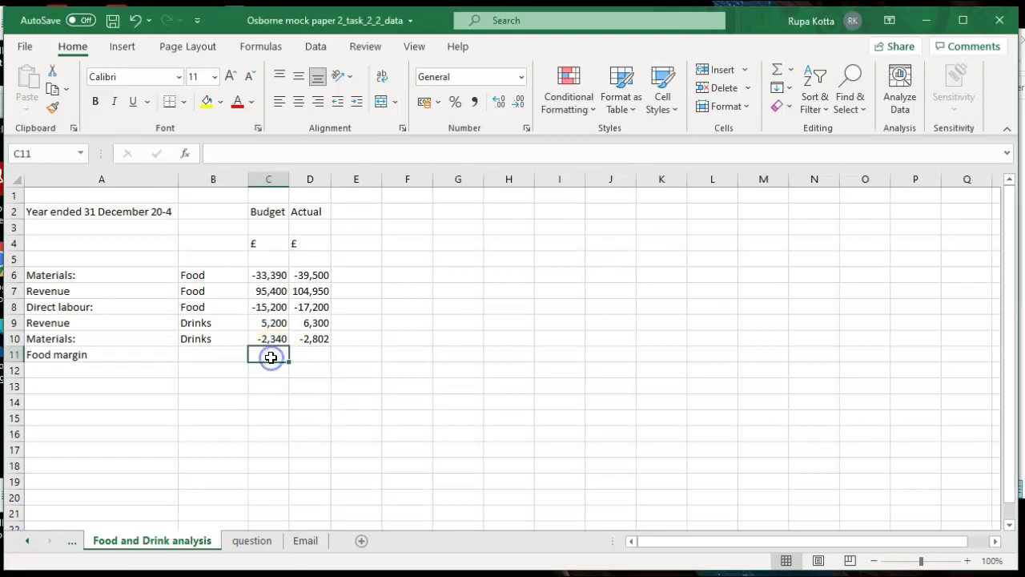
text(=()
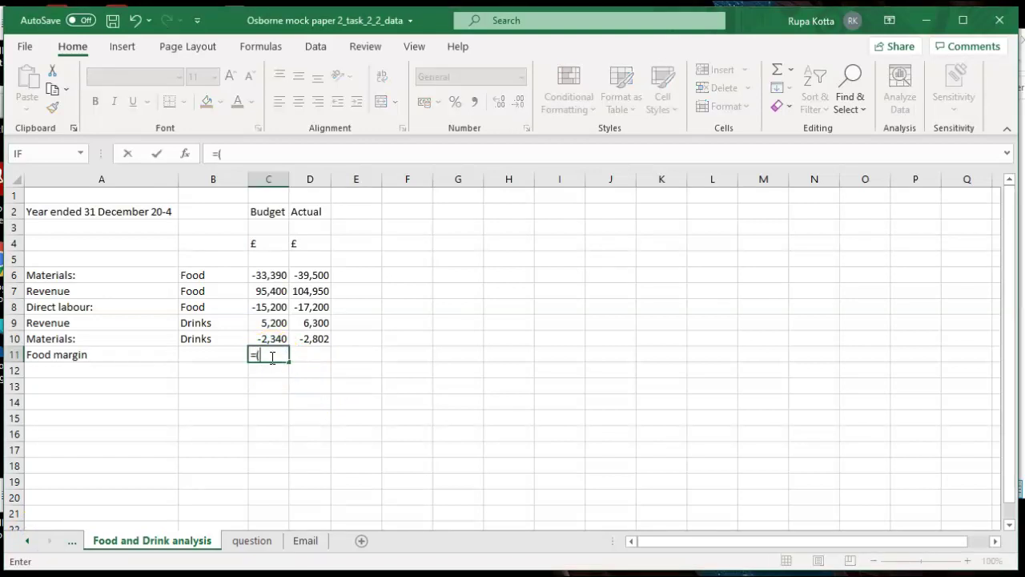
click(274, 290)
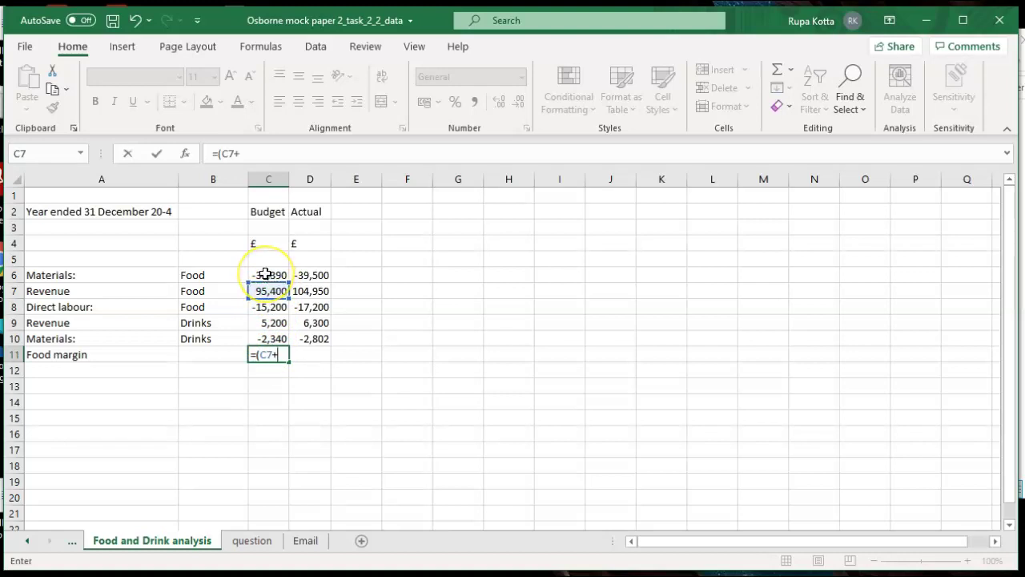
text(+)
click(266, 274)
text(+)
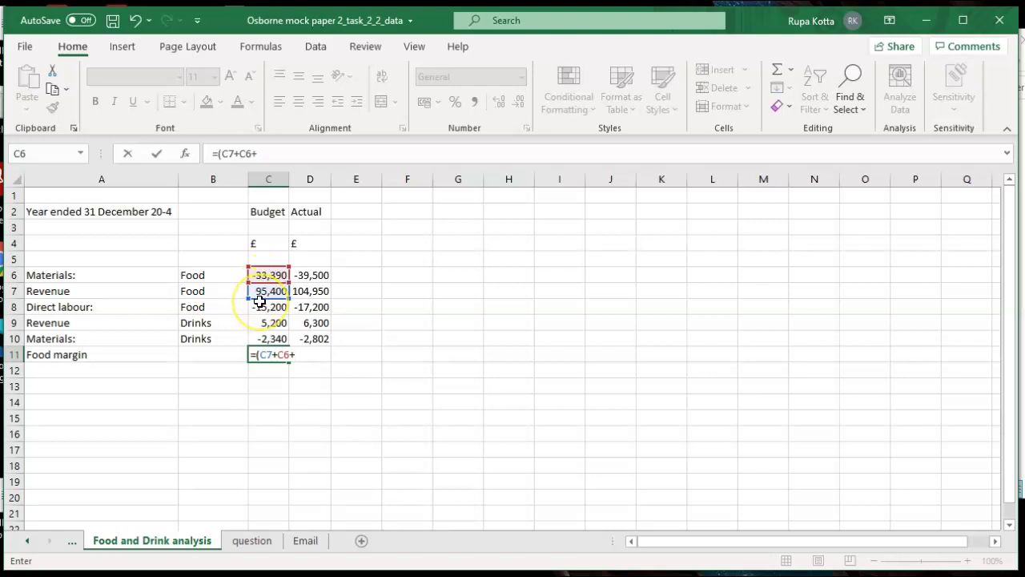
click(259, 306)
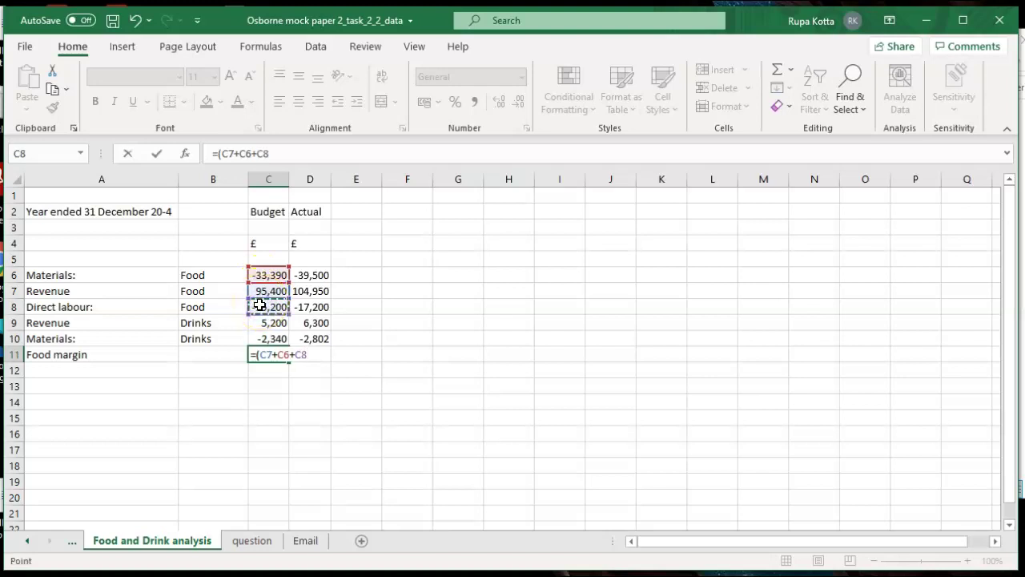
text()/)
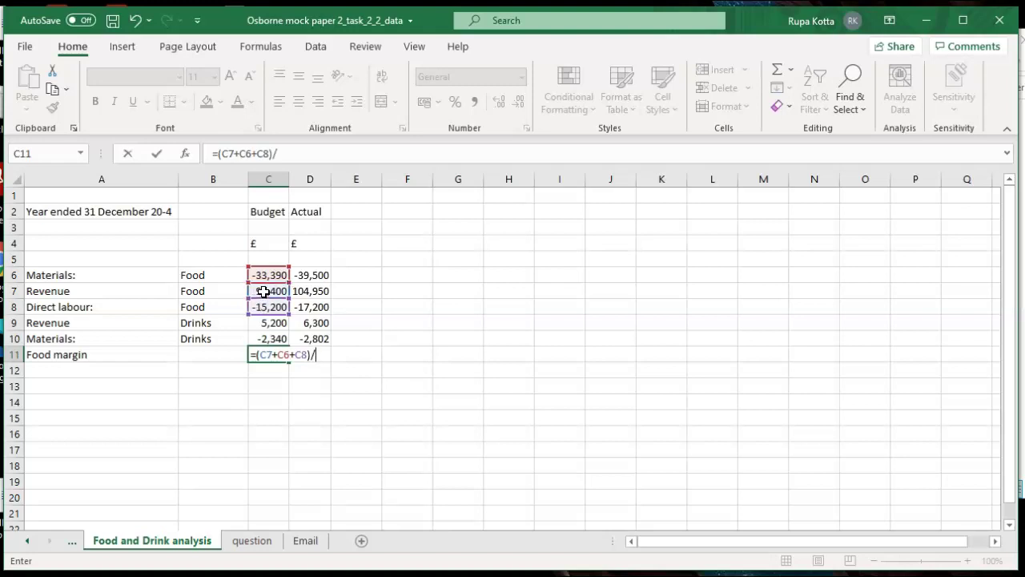
click(264, 292)
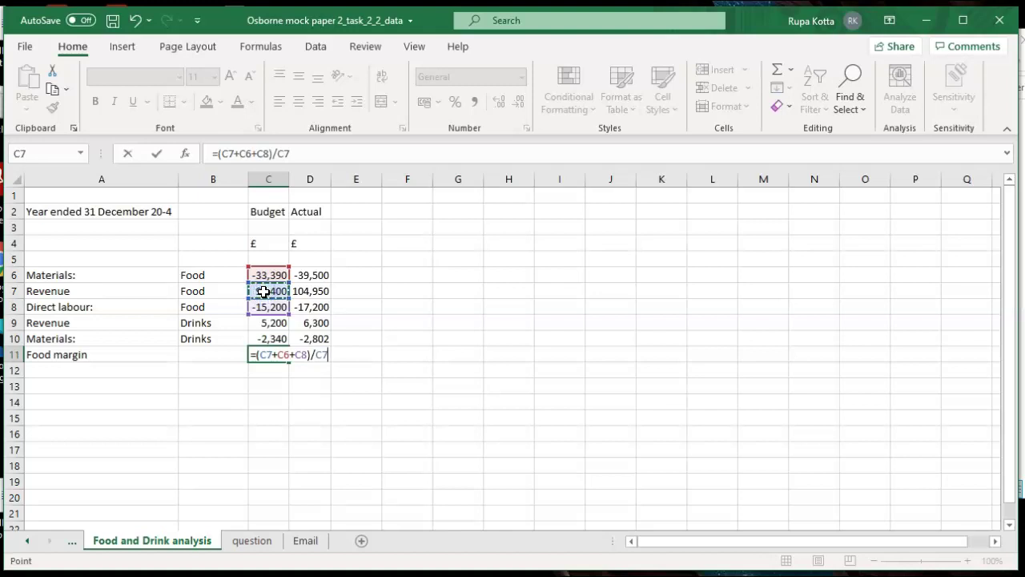
key(Return)
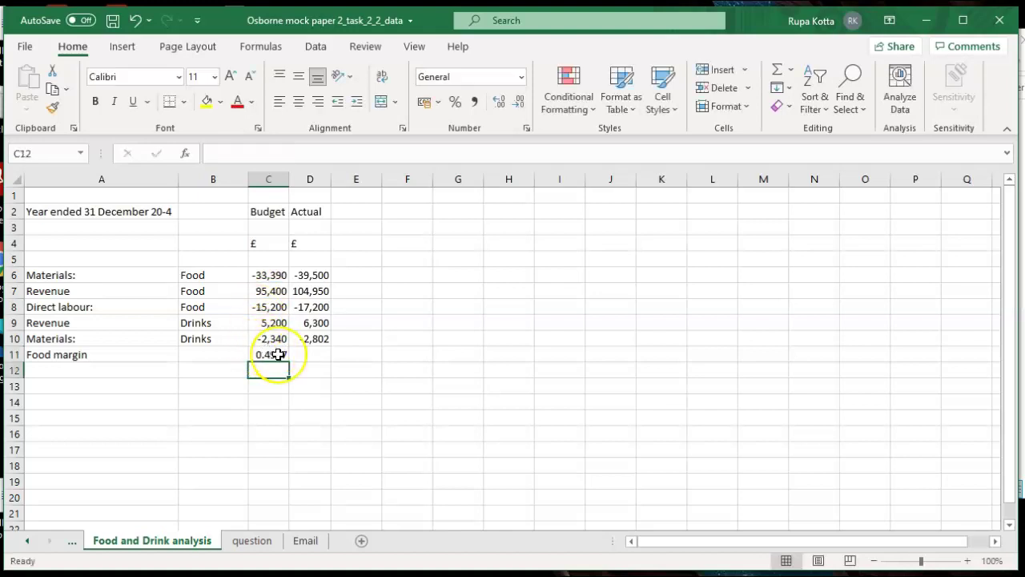
click(277, 355)
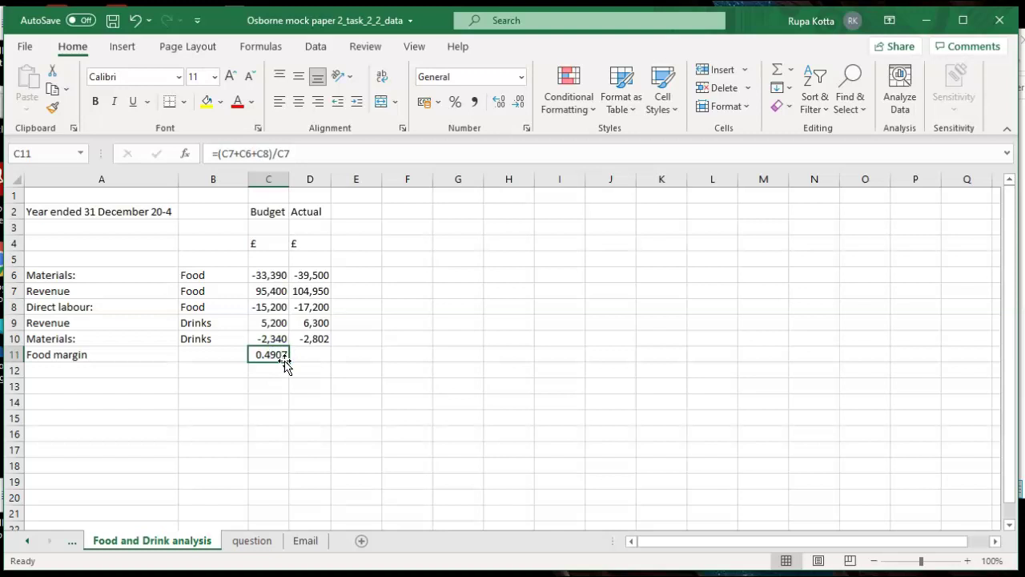
drag(288, 364, 327, 359)
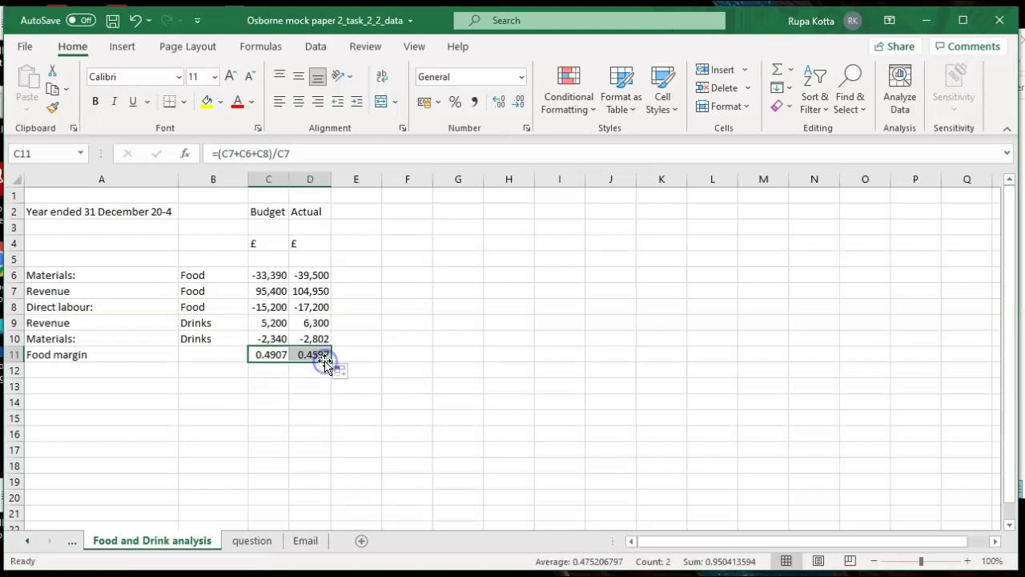
Step: Enter the label Drinks Margin in A12 and calculate the budget drinks margin in C12 with =(C9+C10)/C9
click(117, 373)
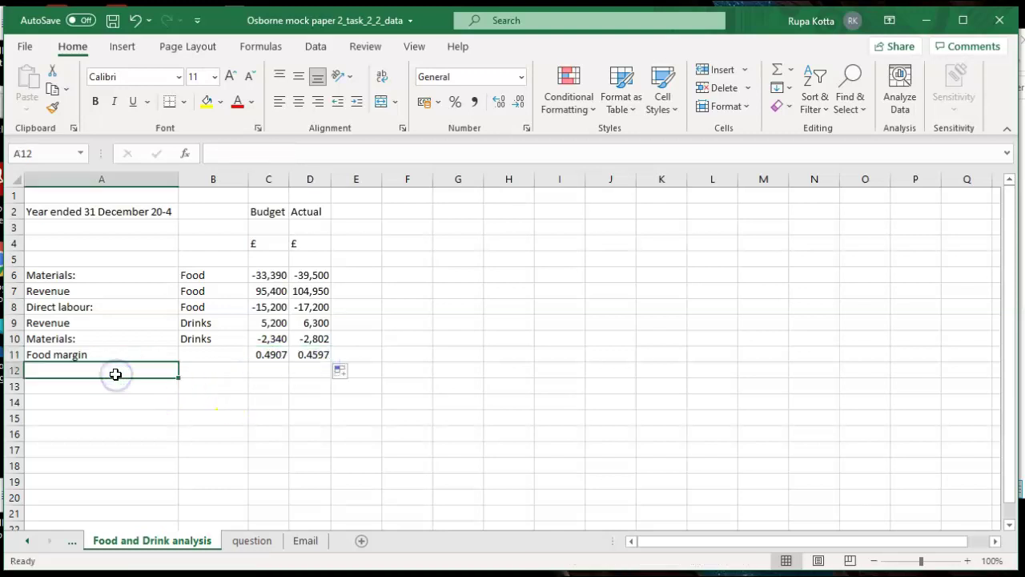
text(Drinks Margin)
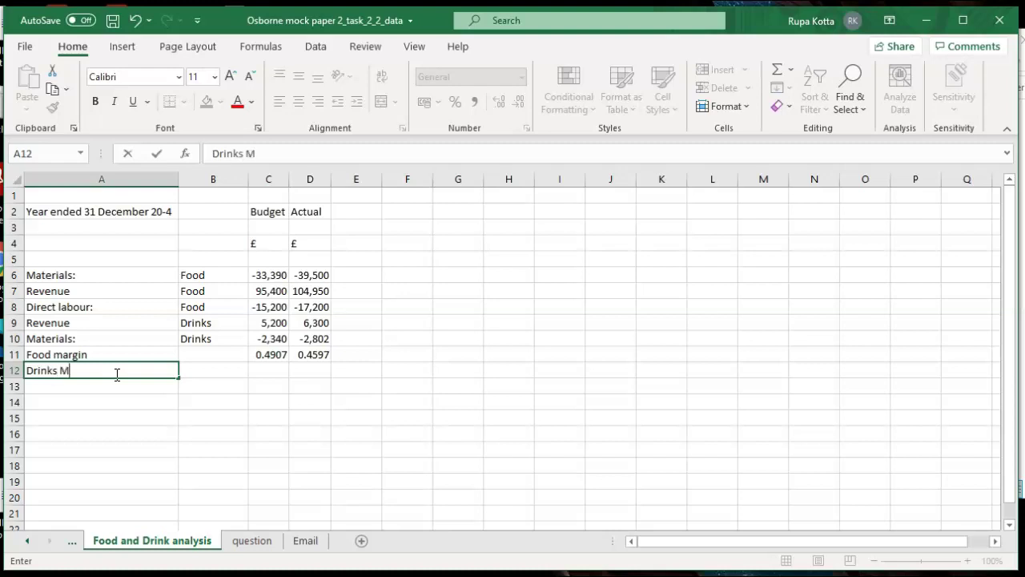
click(269, 372)
text(=()
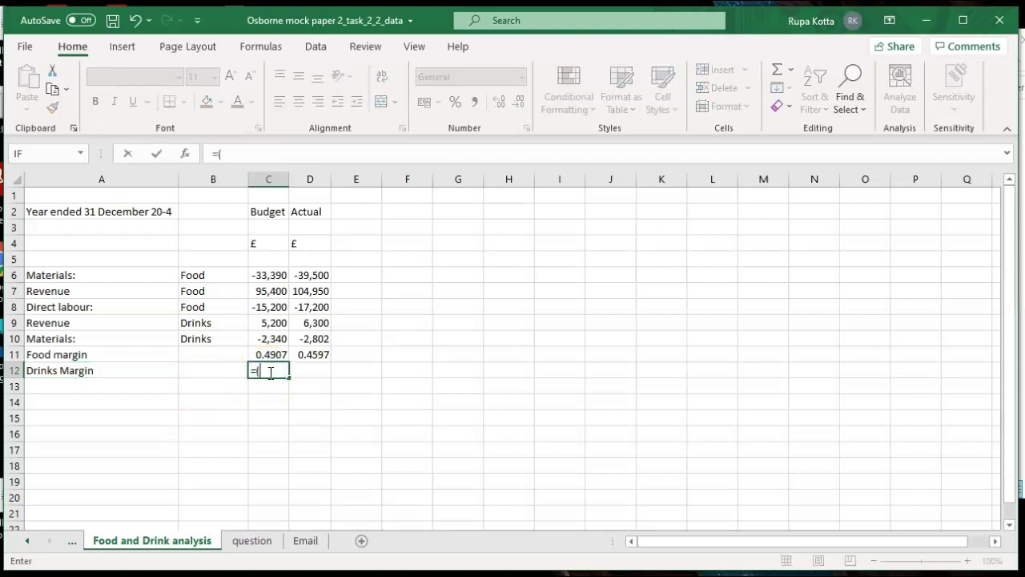
click(269, 322)
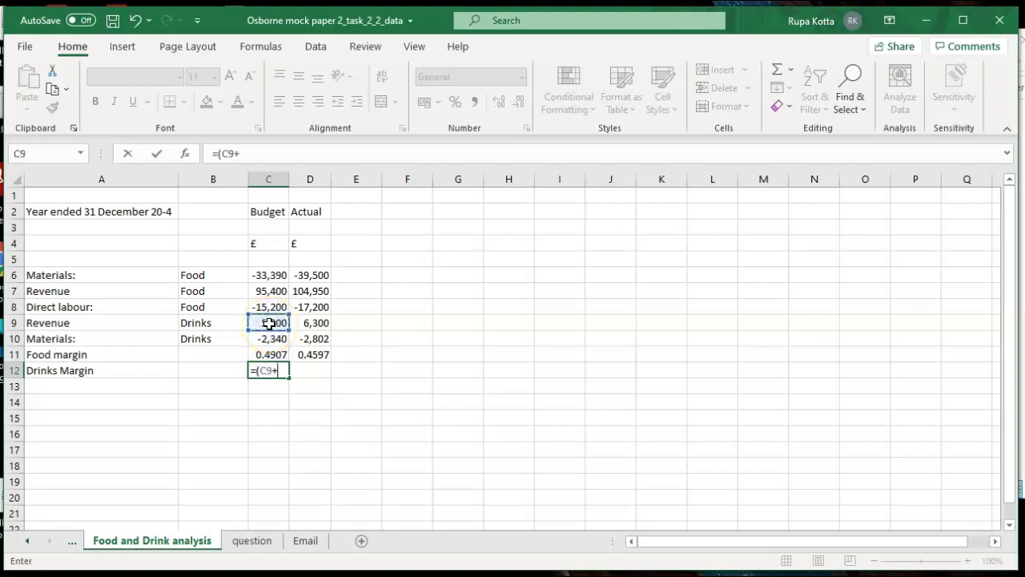
click(264, 337)
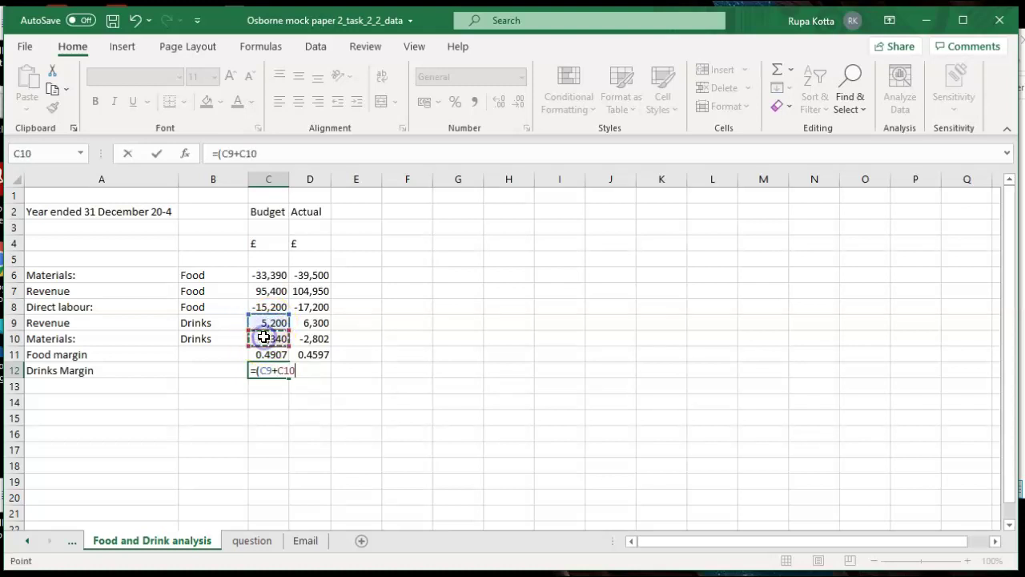
text()/)
click(273, 323)
key(Return)
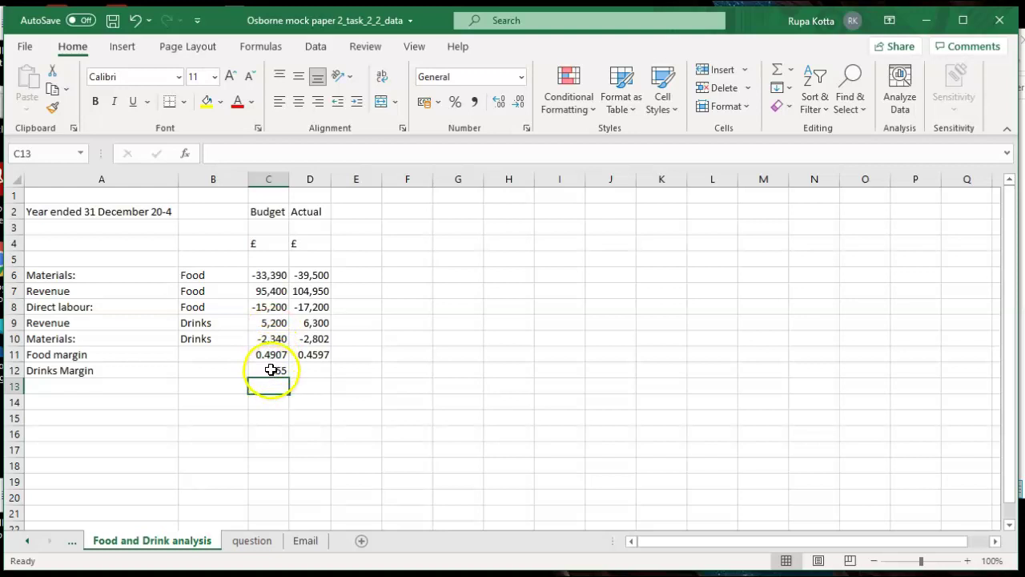
Step: Copy the drinks margin formula from C12 across to D12
click(272, 369)
drag(288, 378, 316, 383)
click(301, 406)
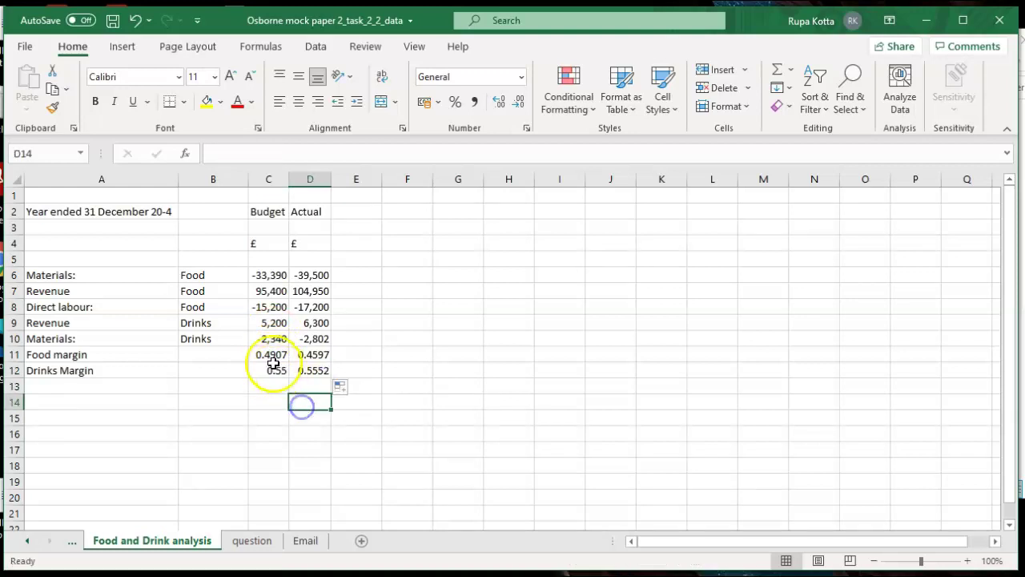
Step: Format the margin cells C11:D12 as Percentage with 2 decimal places
drag(269, 354, 303, 366)
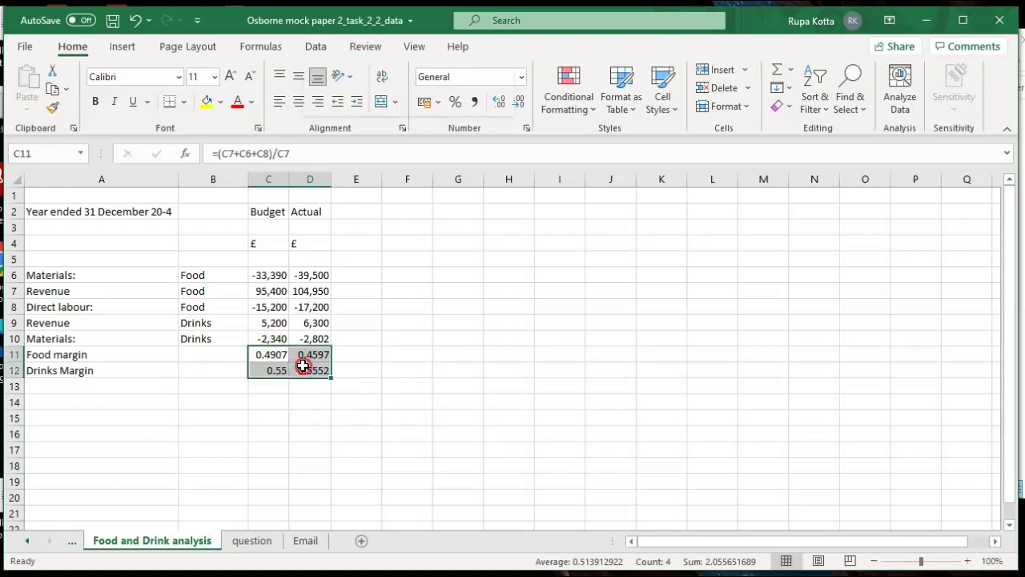
right_click(304, 366)
click(353, 498)
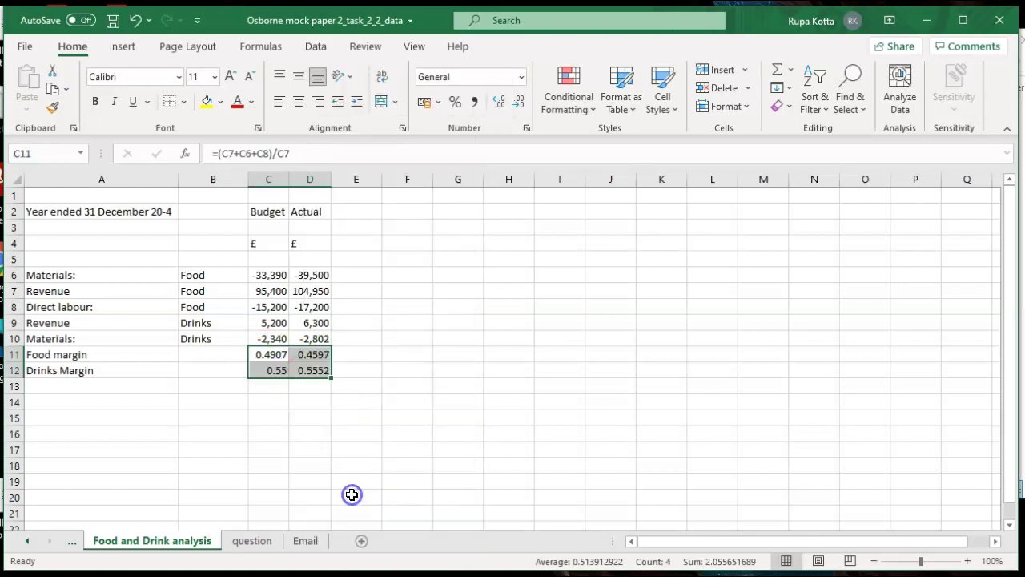
click(186, 323)
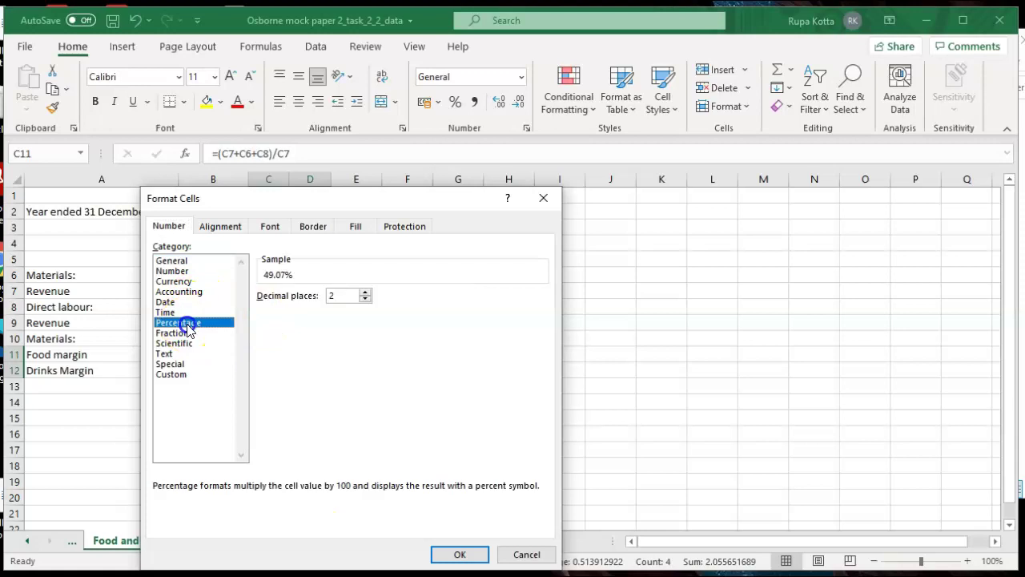
click(458, 554)
click(609, 435)
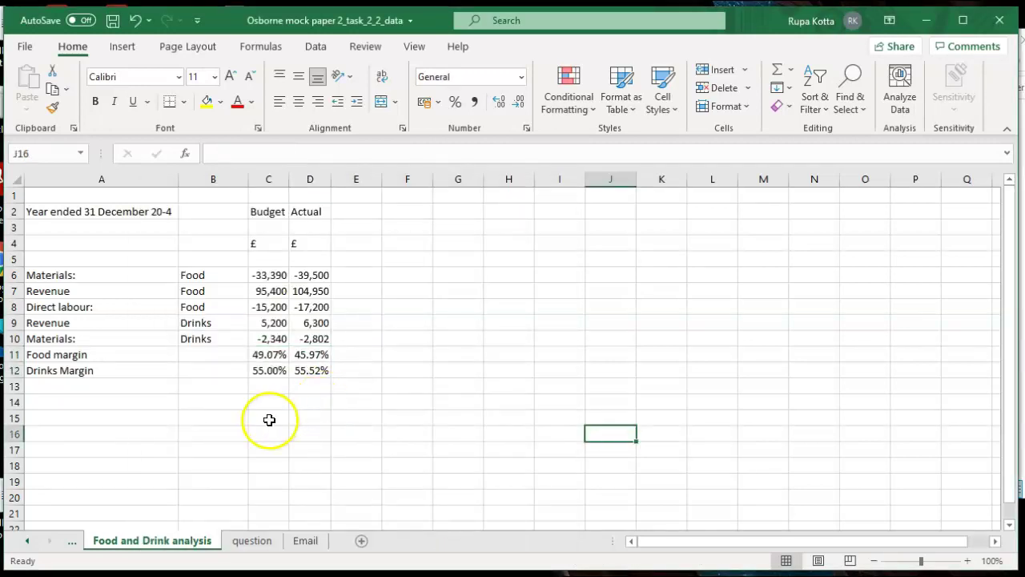
Step: Read the remaining part (d) font requirements and the part (e) email instructions on the question sheet
click(252, 542)
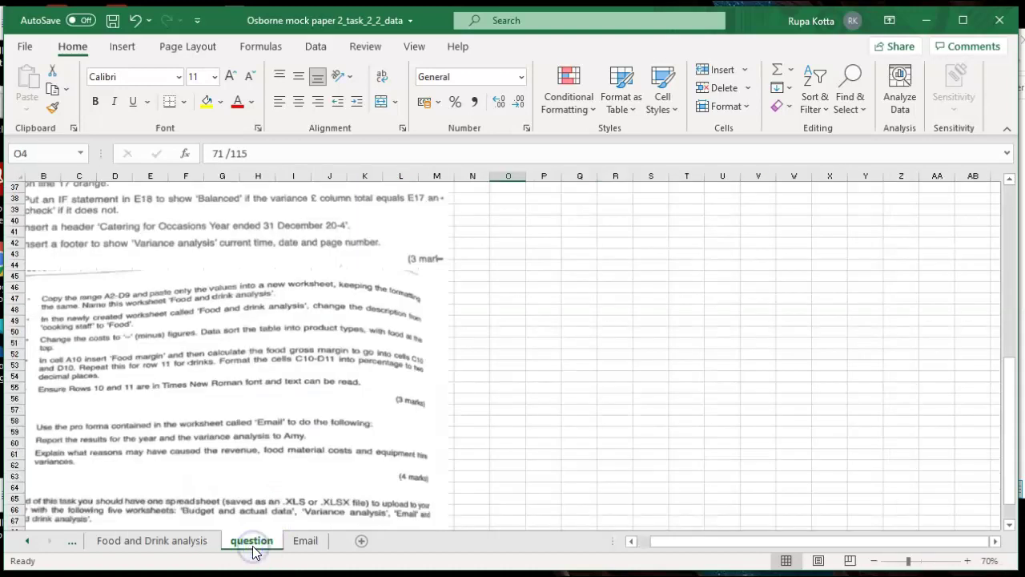
click(968, 561)
click(967, 561)
click(968, 561)
click(968, 561)
click(968, 561)
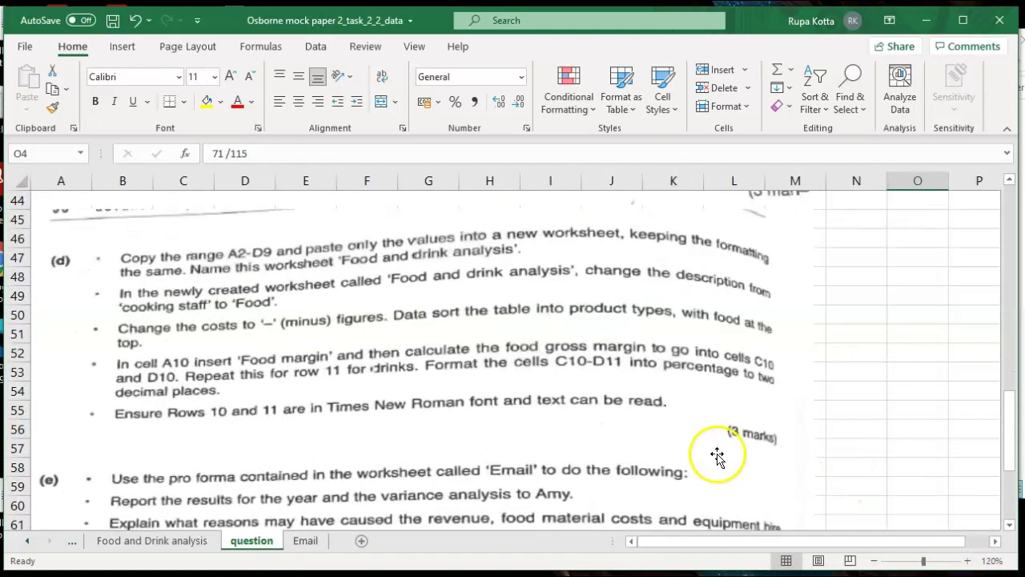
click(1011, 529)
click(1011, 529)
click(1010, 529)
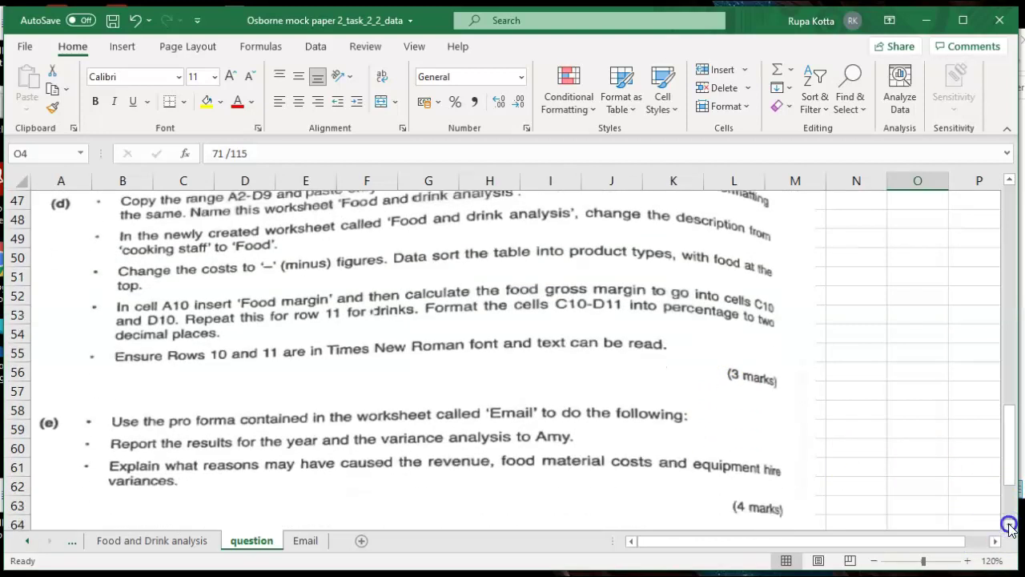
click(1011, 529)
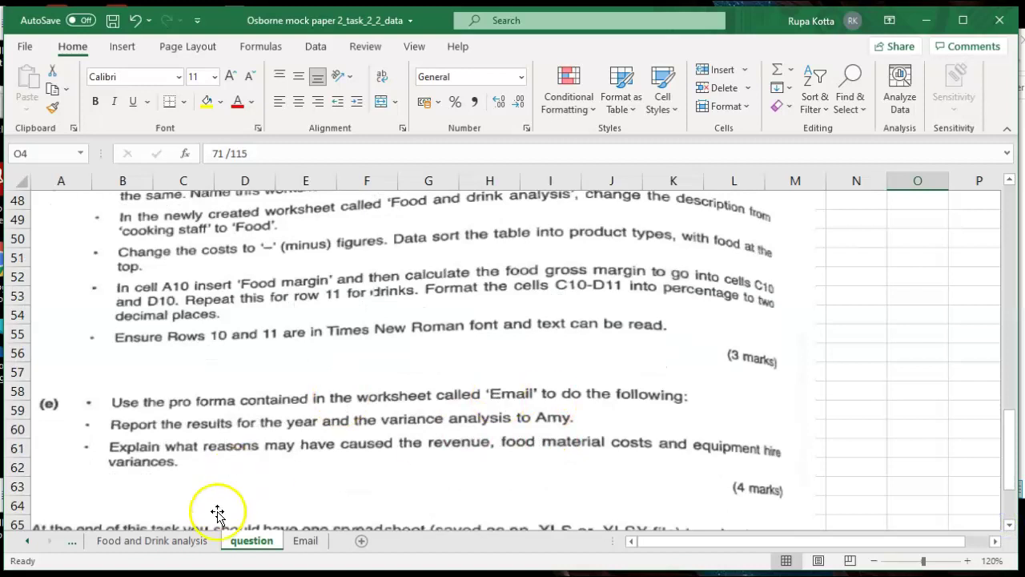
click(182, 541)
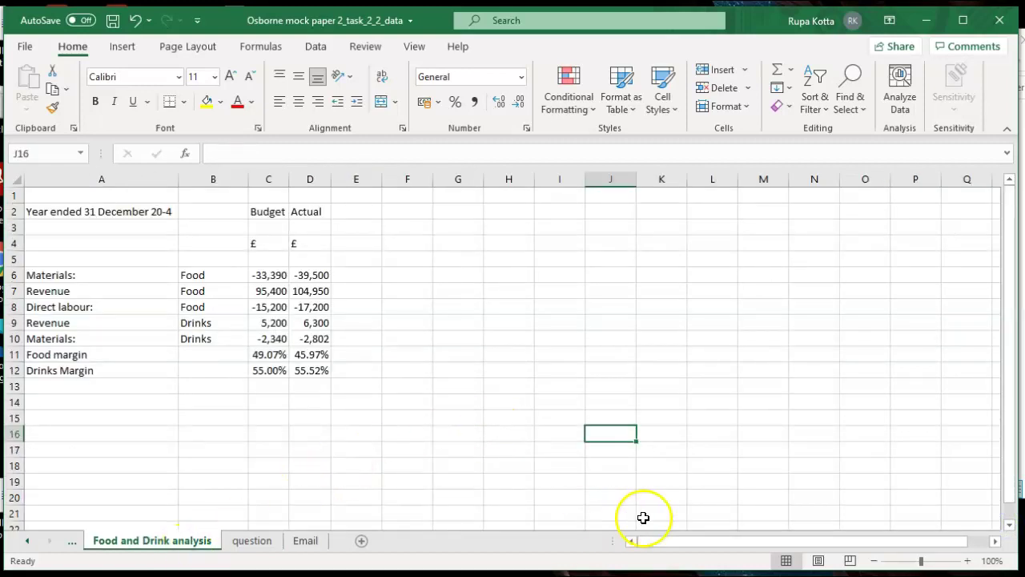
Step: Review the Variance analysis sheet and compare the Food and Drink analysis sheet with the question instructions
click(73, 542)
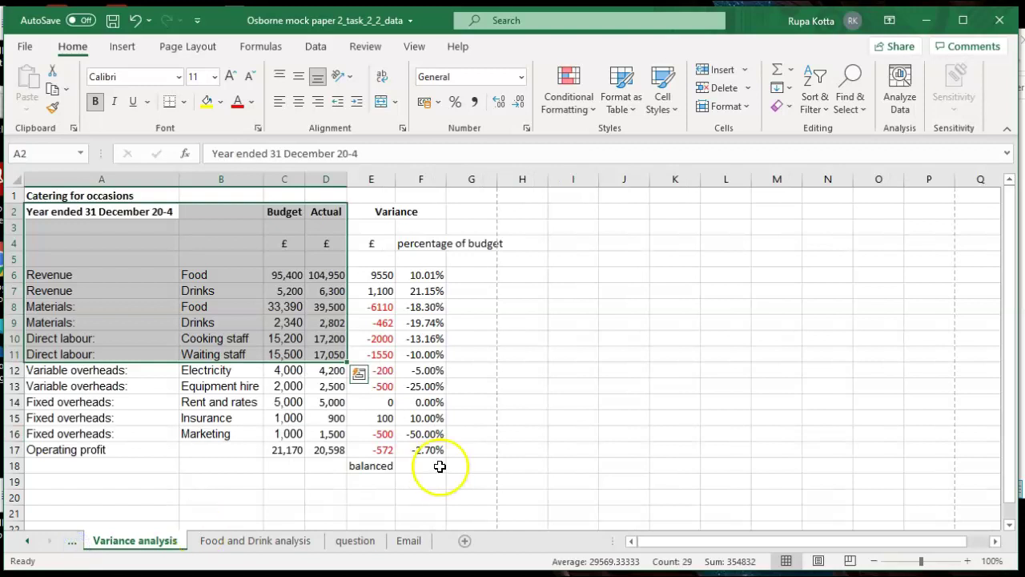
click(657, 437)
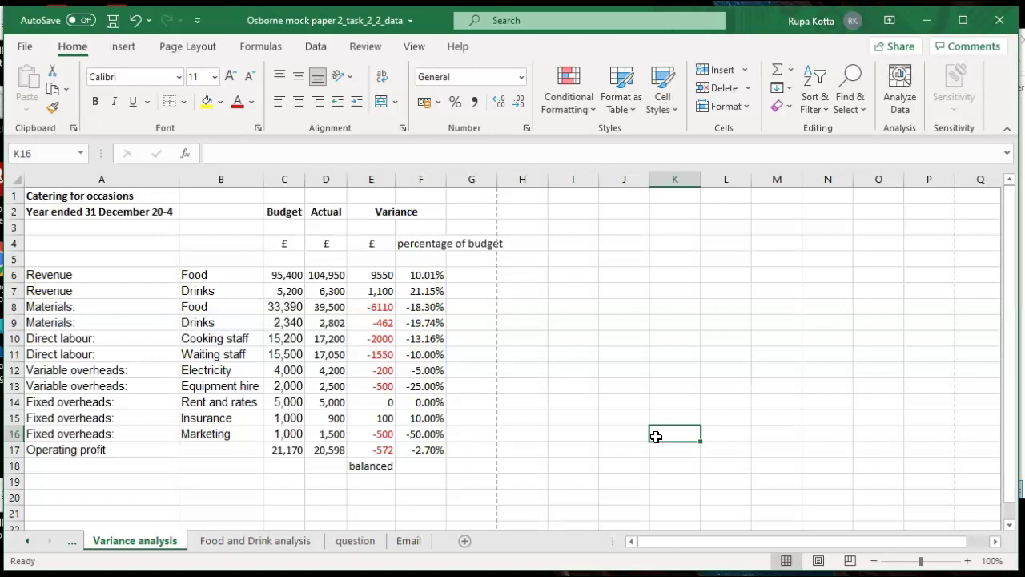
click(250, 544)
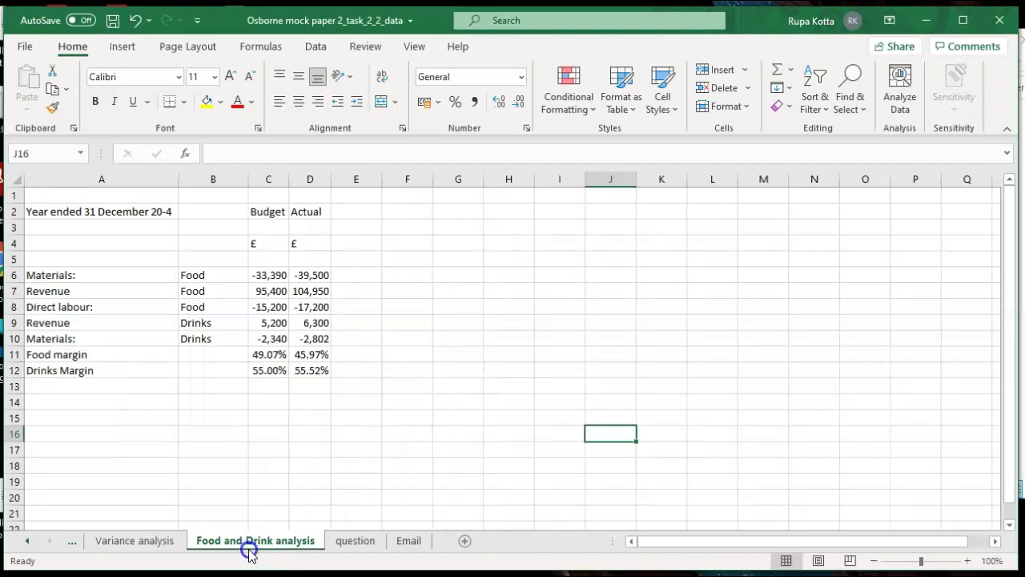
click(352, 543)
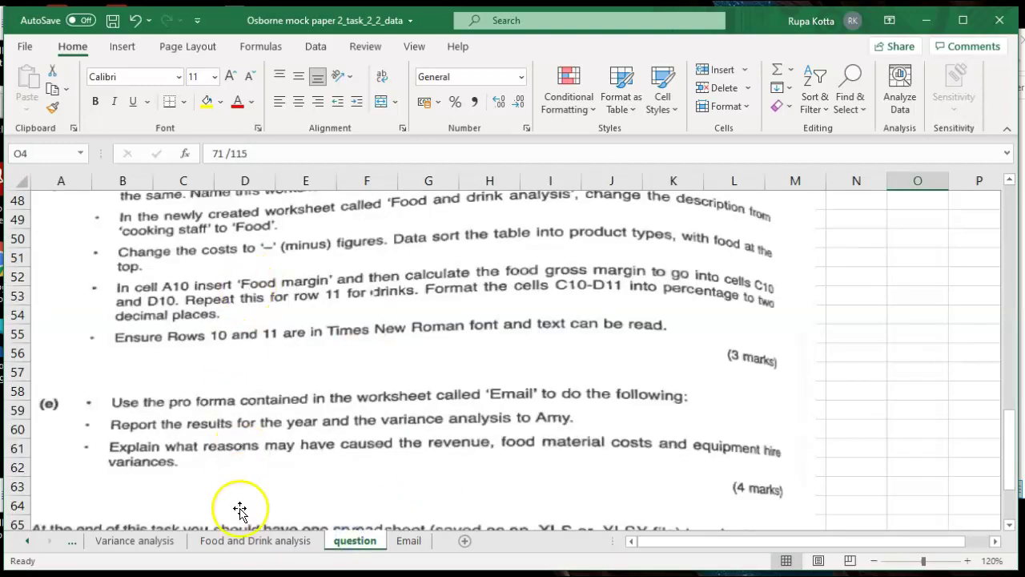
click(240, 538)
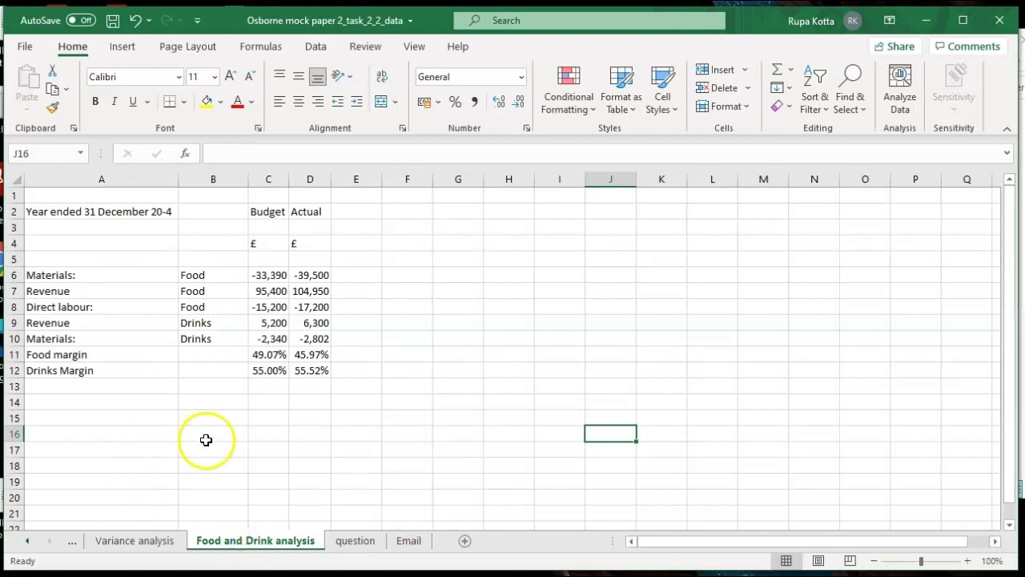